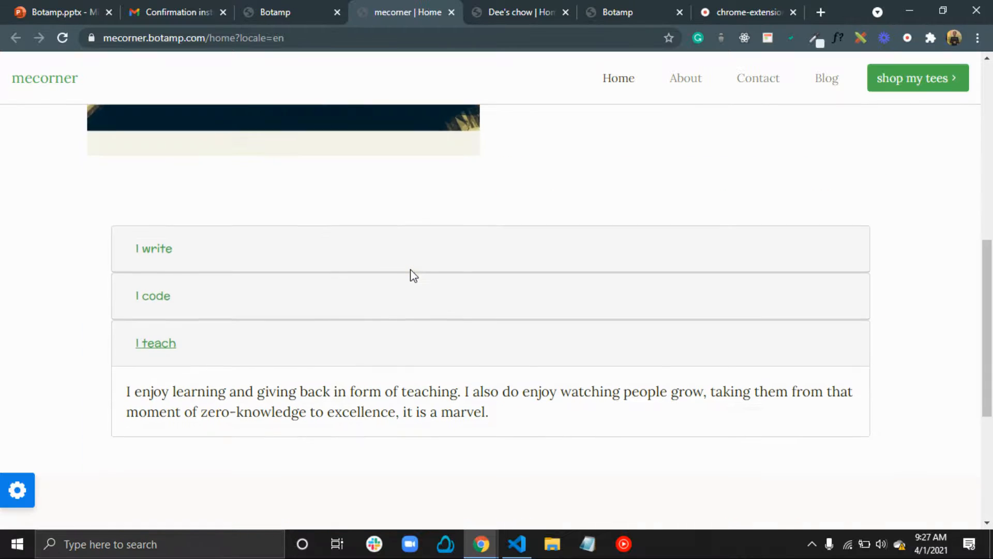
- Save the Home page in the Botamp page editor and return to the list of pages
{"action": "scroll", "coordinate": [275, 258], "scroll_direction": "up", "scroll_amount": 15}
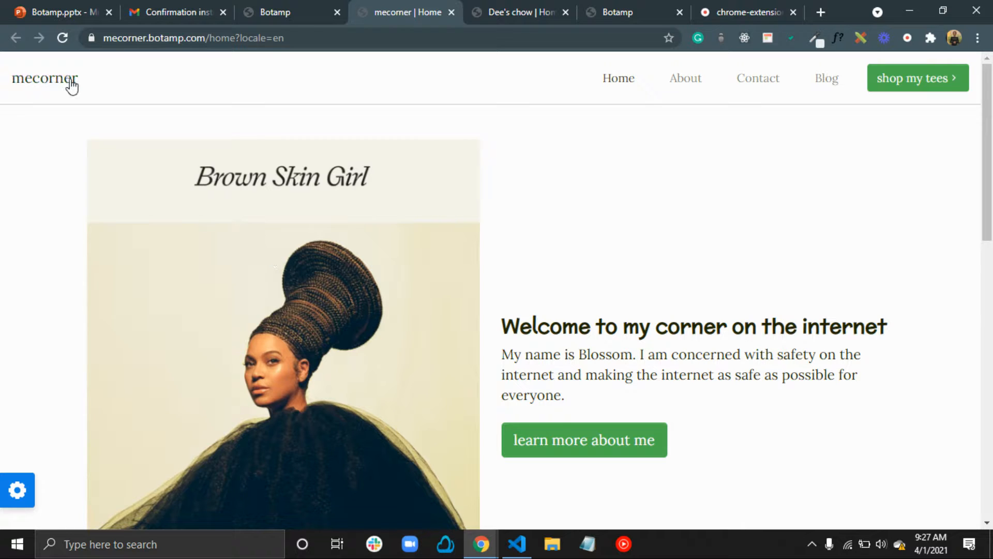
{"action": "left_click", "coordinate": [289, 7]}
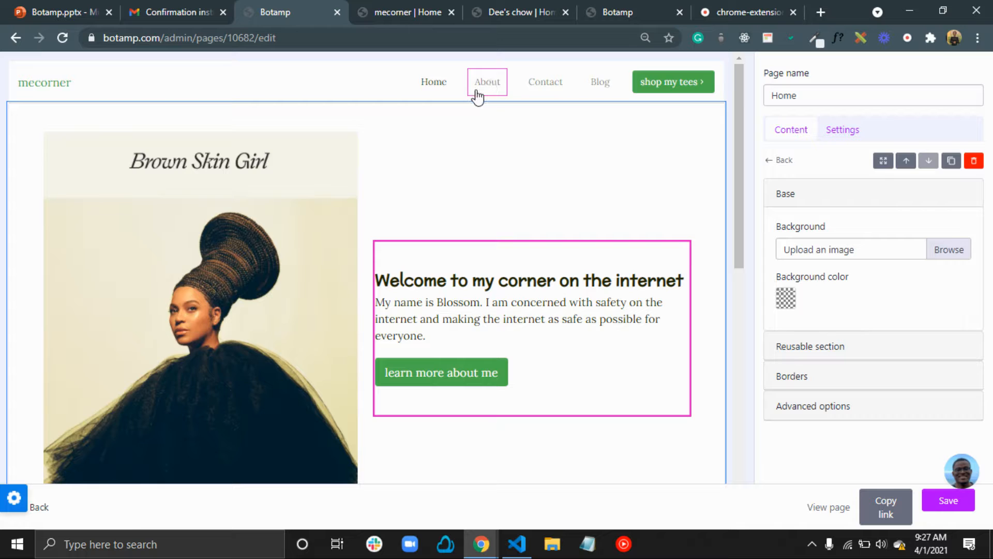
{"action": "left_click", "coordinate": [957, 504]}
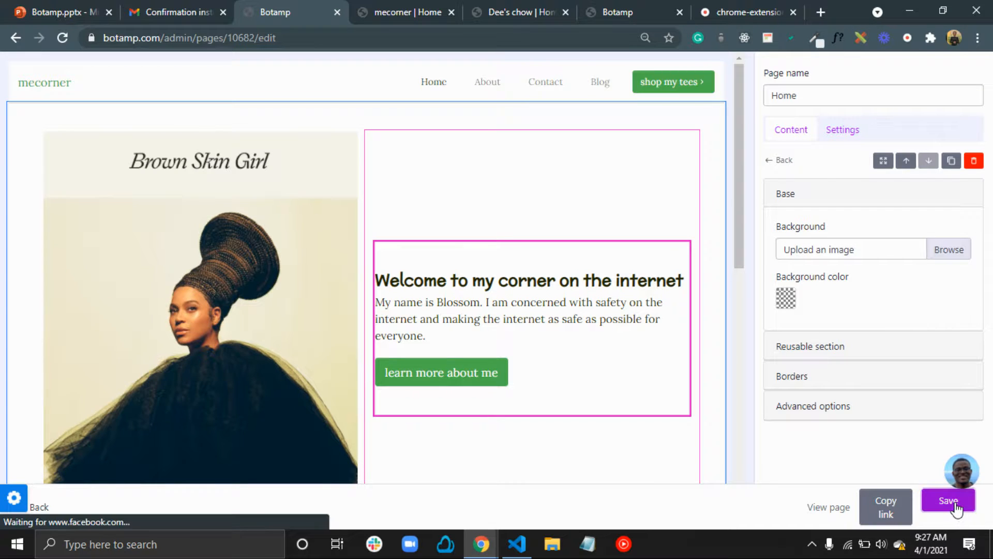
{"action": "left_click", "coordinate": [40, 508]}
{"action": "left_click", "coordinate": [39, 508]}
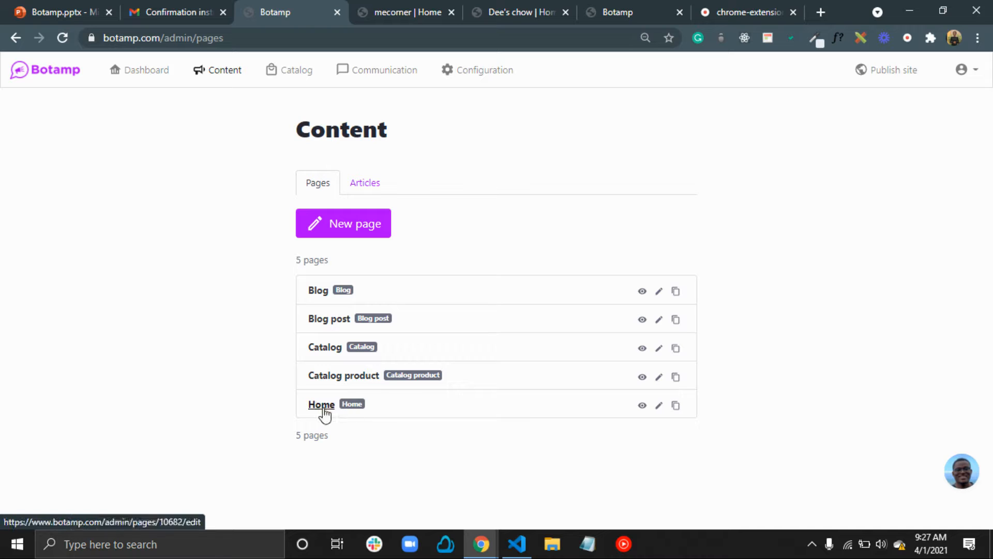
- Start a new page from the About template
{"action": "left_click", "coordinate": [346, 234]}
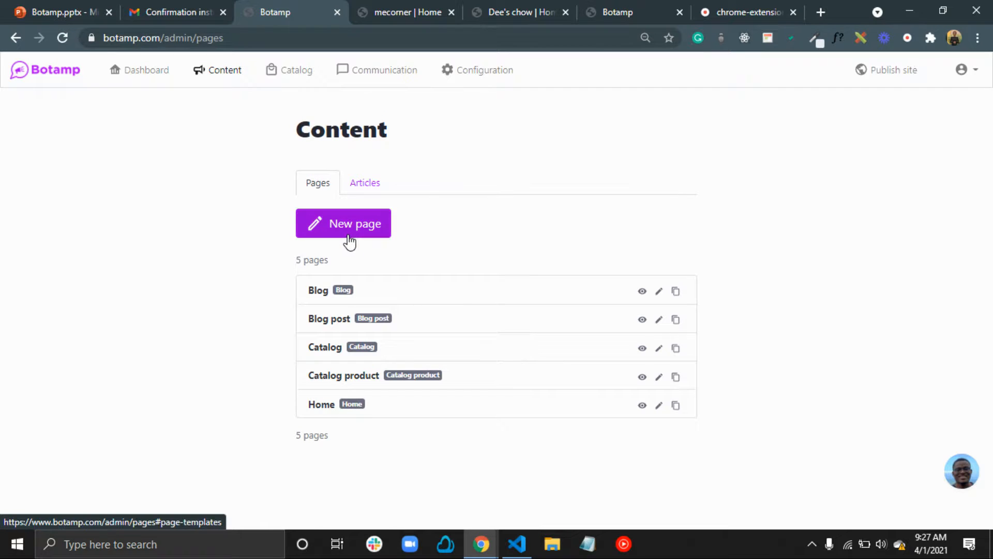
{"action": "scroll", "coordinate": [347, 406], "scroll_direction": "down", "scroll_amount": 4}
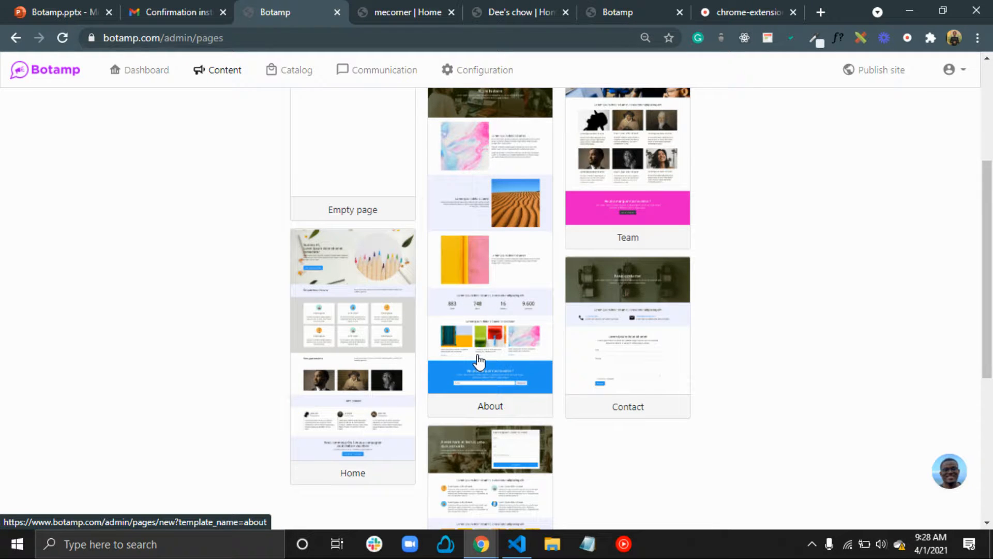
{"action": "scroll", "coordinate": [476, 359], "scroll_direction": "down", "scroll_amount": 5}
{"action": "scroll", "coordinate": [476, 359], "scroll_direction": "up", "scroll_amount": 9}
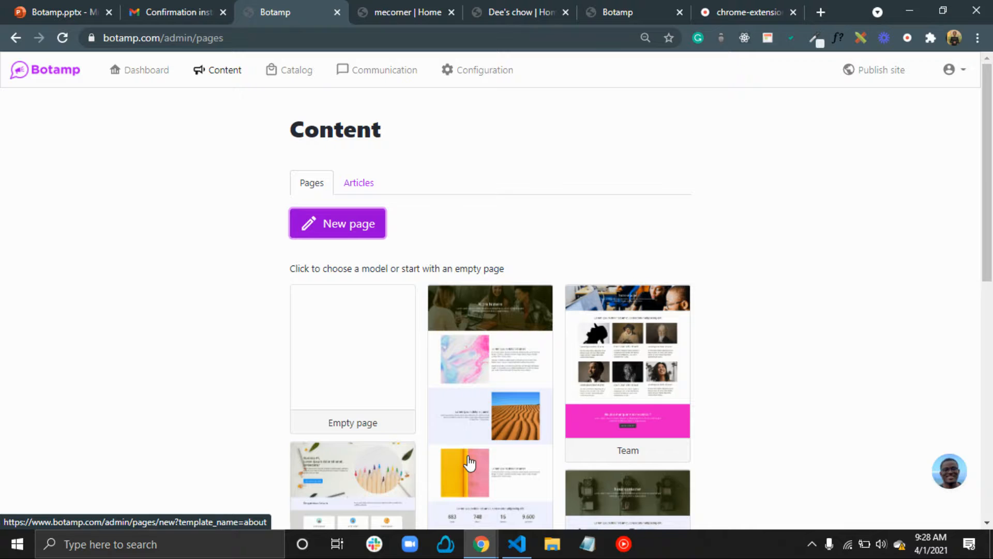
{"action": "scroll", "coordinate": [470, 463], "scroll_direction": "down", "scroll_amount": 3}
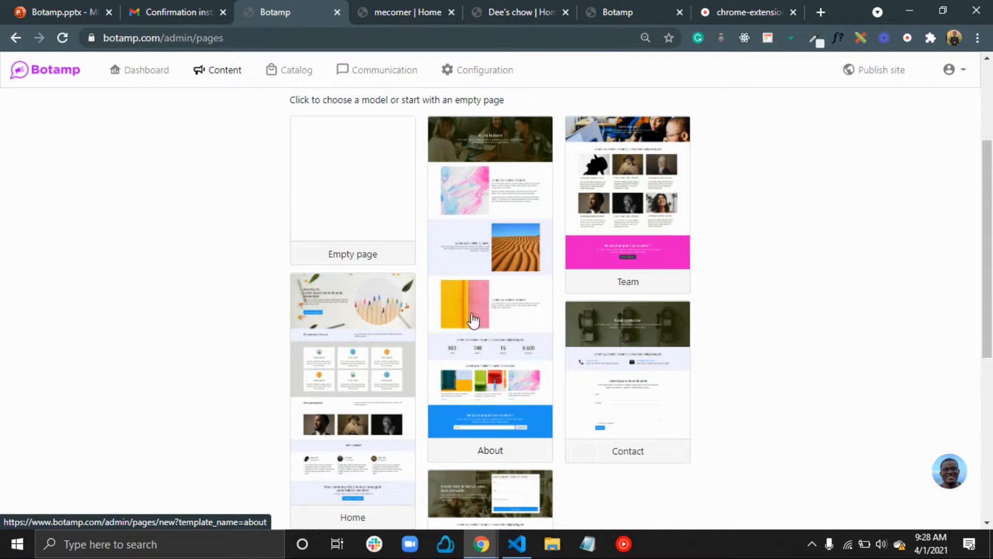
{"action": "left_click", "coordinate": [491, 175]}
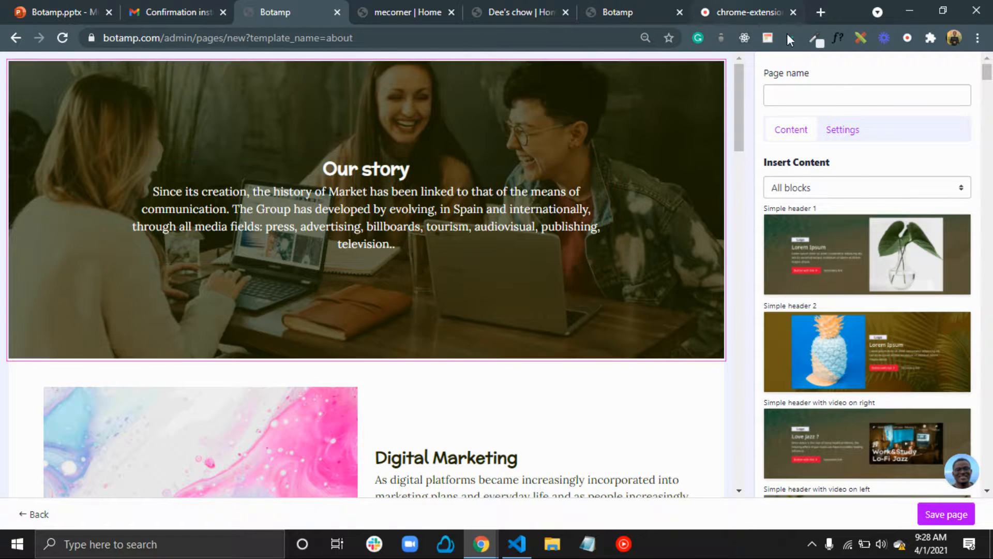
- Name the new page "about", look over its settings and available blocks, and save it
{"action": "left_click", "coordinate": [817, 95]}
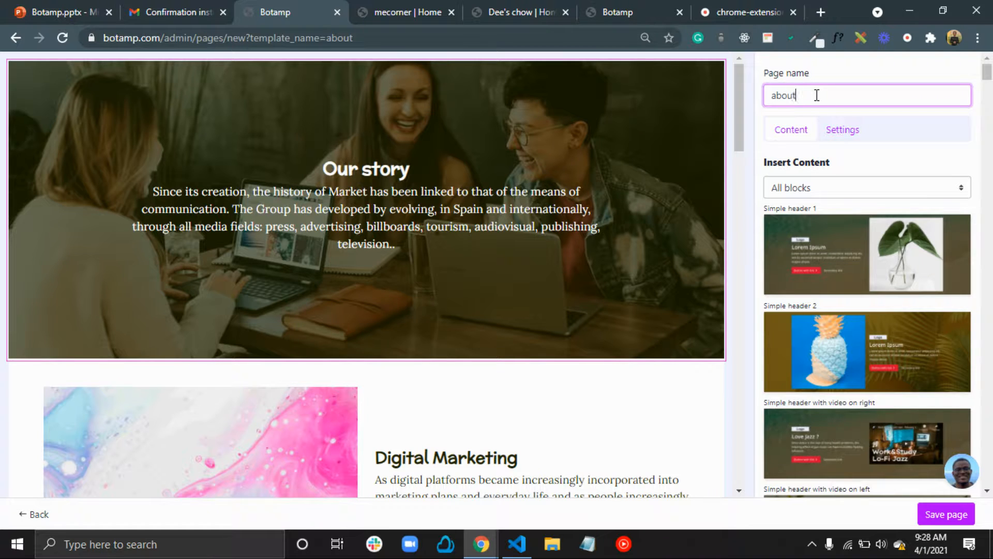
{"action": "left_click", "coordinate": [843, 130]}
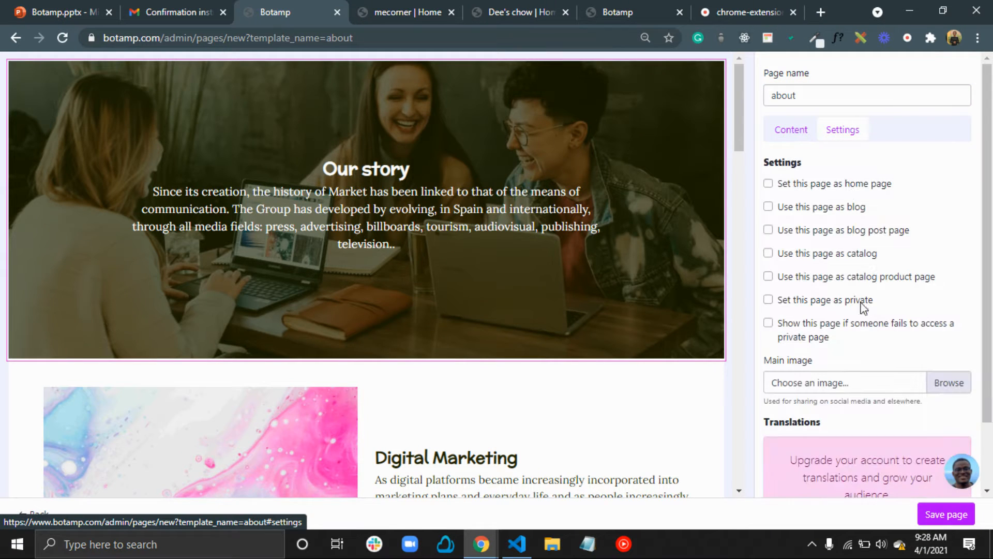
{"action": "scroll", "coordinate": [852, 346], "scroll_direction": "down", "scroll_amount": 2}
{"action": "scroll", "coordinate": [849, 343], "scroll_direction": "up", "scroll_amount": 2}
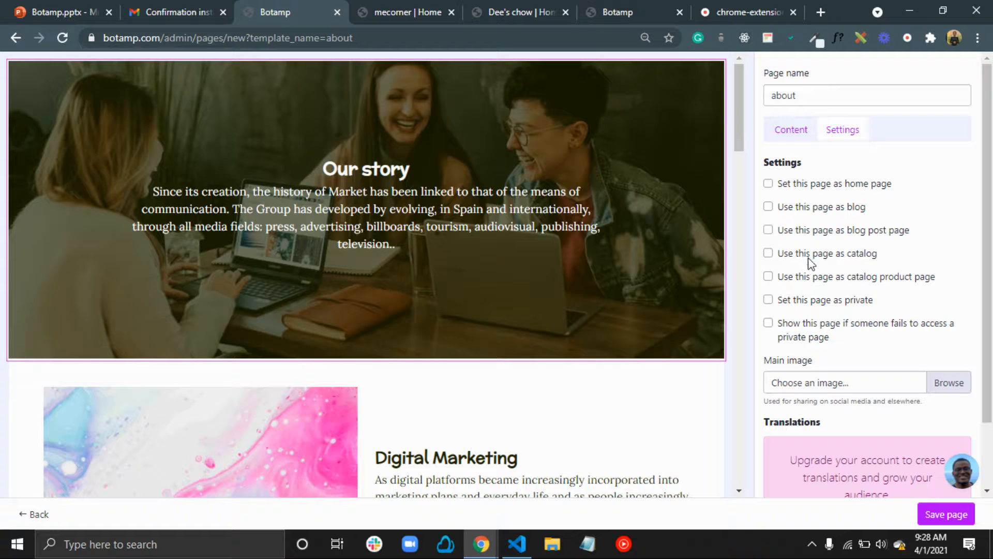
{"action": "left_click", "coordinate": [809, 130]}
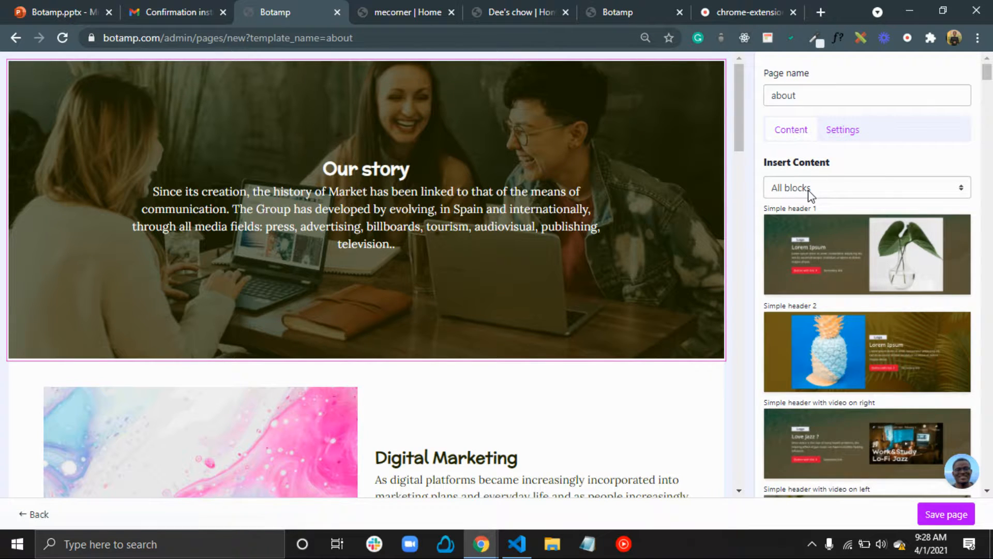
{"action": "scroll", "coordinate": [834, 324], "scroll_direction": "down", "scroll_amount": 6}
{"action": "scroll", "coordinate": [834, 324], "scroll_direction": "up", "scroll_amount": 6}
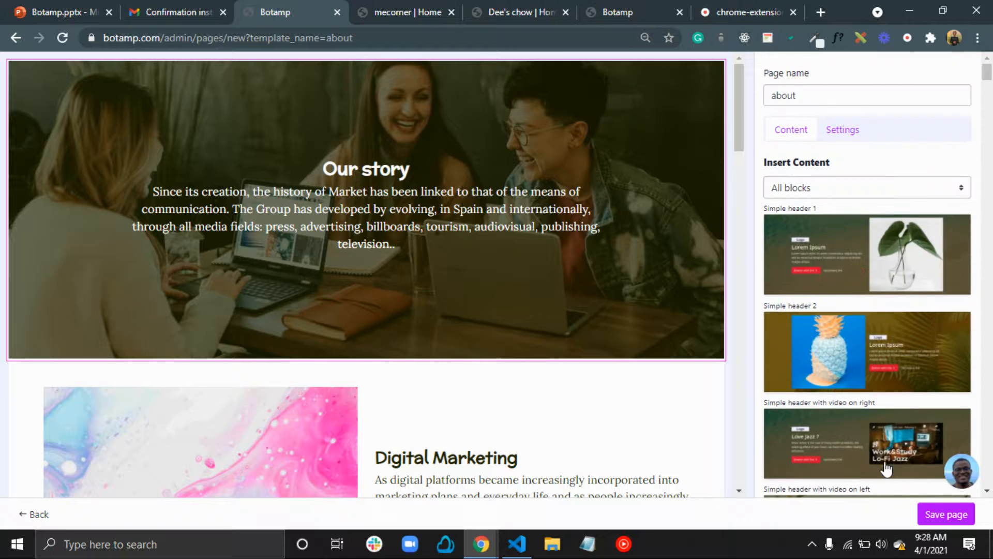
{"action": "left_click", "coordinate": [958, 516]}
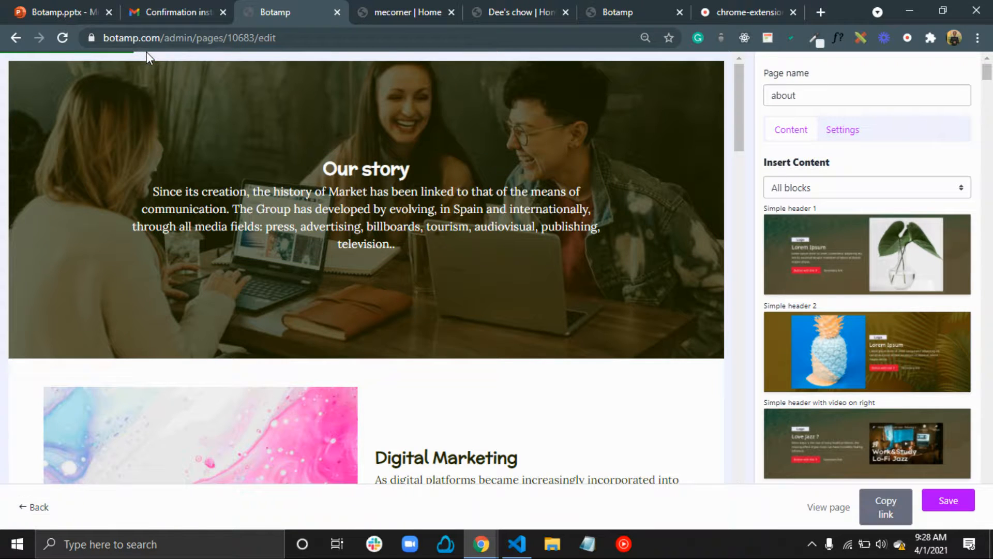
- View the About page on the live mecorner site through its navigation link, then return to the page editor
{"action": "left_click", "coordinate": [361, 7]}
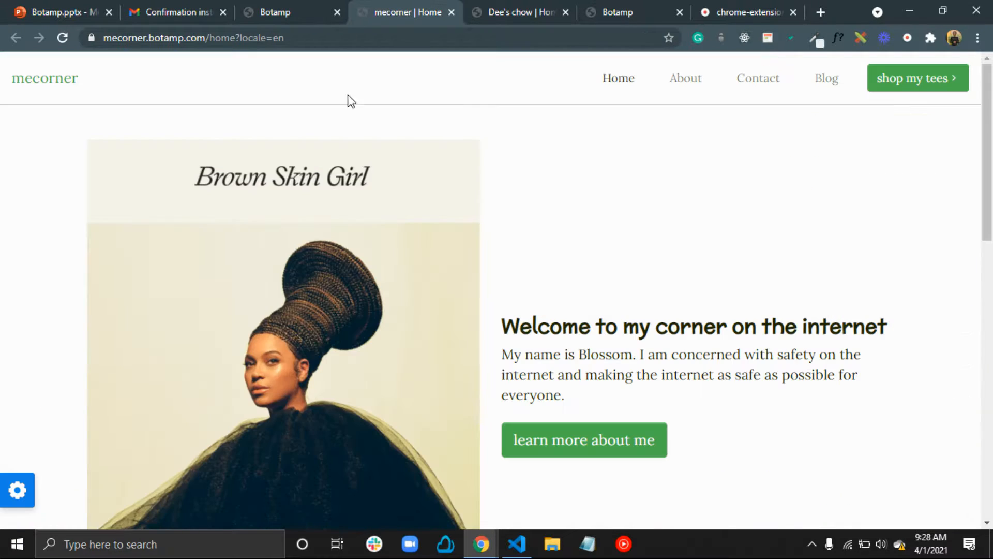
{"action": "left_click", "coordinate": [690, 81]}
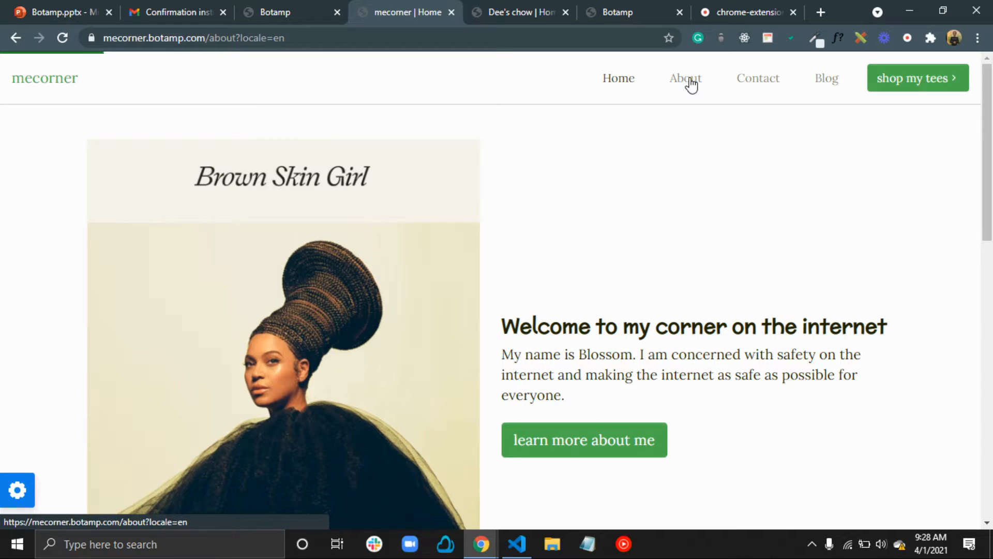
{"action": "scroll", "coordinate": [589, 387], "scroll_direction": "down", "scroll_amount": 15}
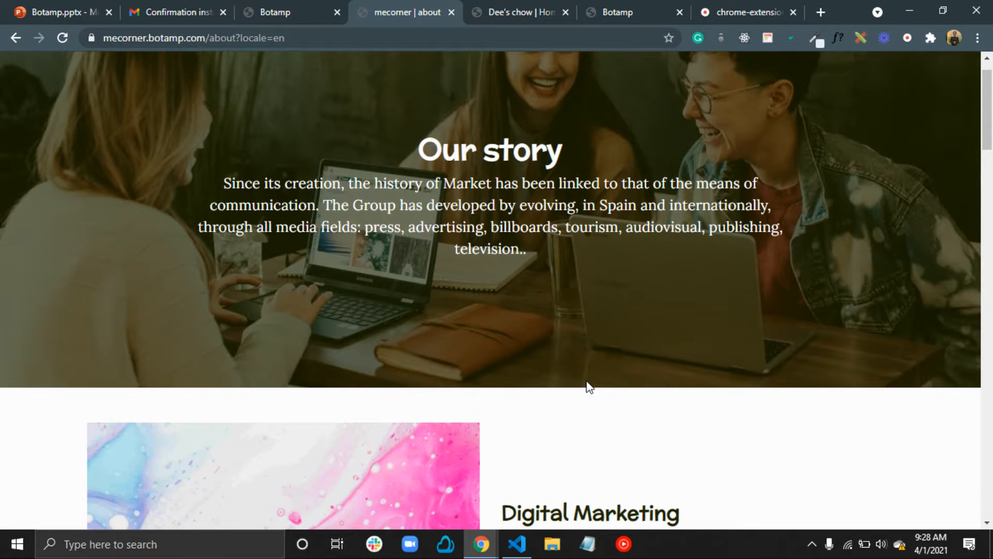
{"action": "scroll", "coordinate": [589, 387], "scroll_direction": "down", "scroll_amount": 6}
{"action": "left_click", "coordinate": [282, 11]}
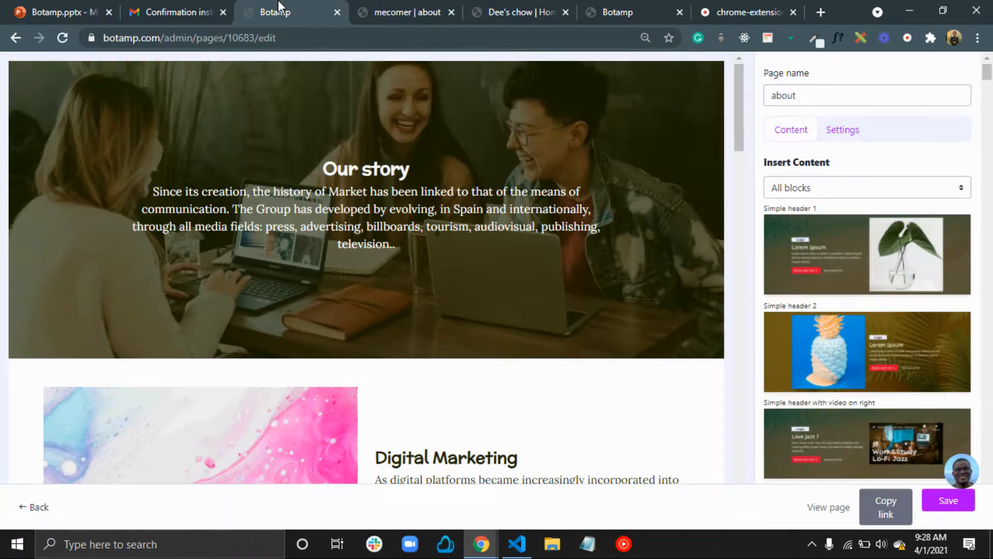
{"action": "left_click", "coordinate": [387, 7]}
{"action": "scroll", "coordinate": [451, 224], "scroll_direction": "up", "scroll_amount": 20}
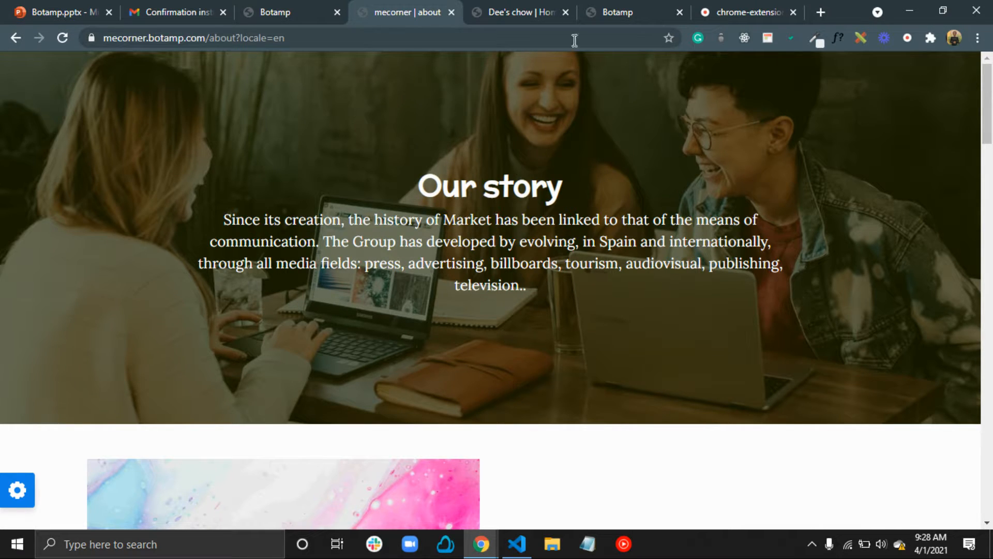
{"action": "left_click", "coordinate": [313, 8]}
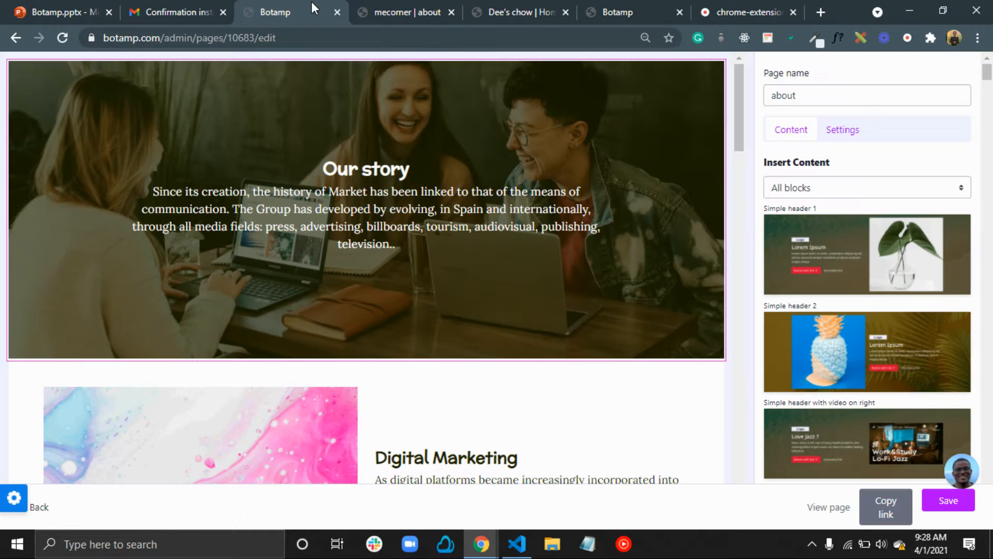
{"action": "left_click", "coordinate": [865, 193]}
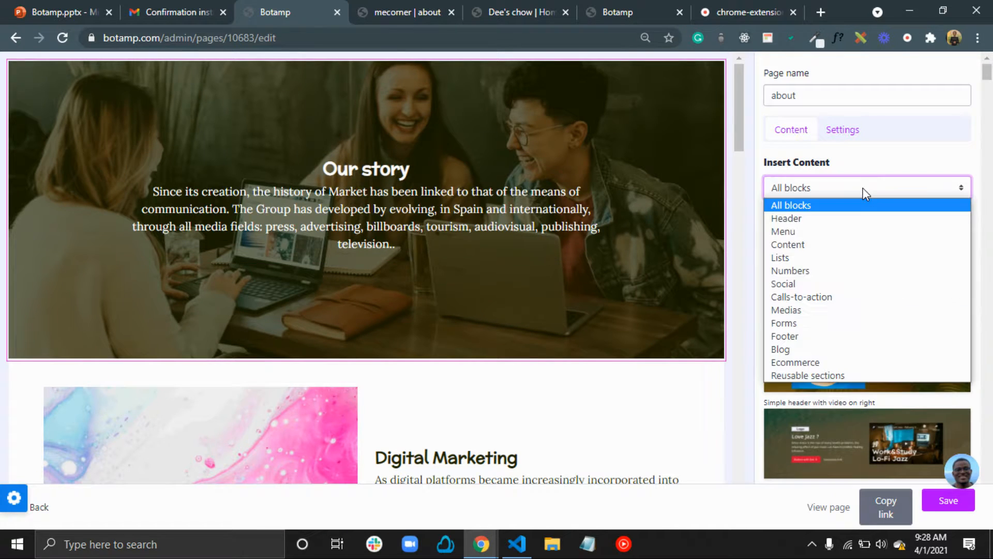
{"action": "left_click", "coordinate": [523, 89]}
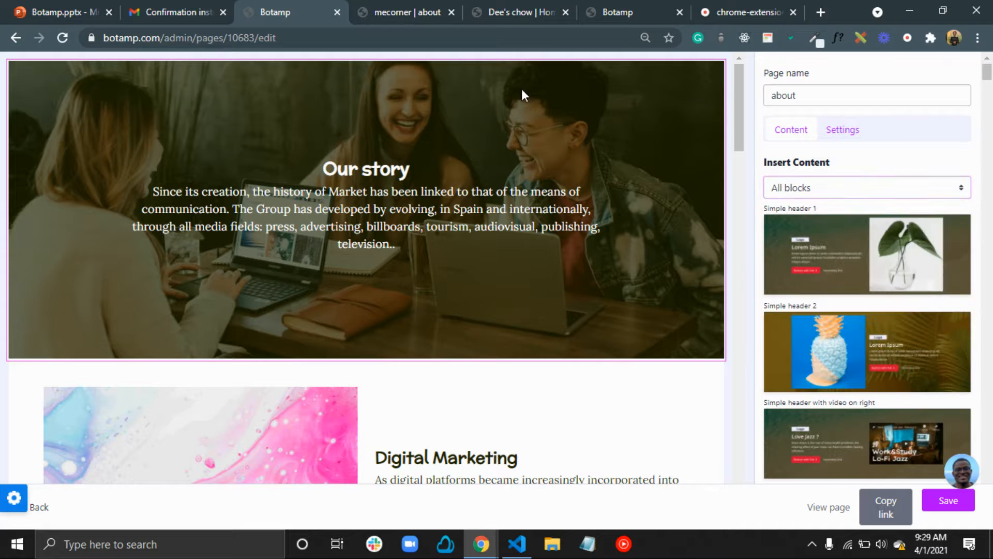
{"action": "left_click", "coordinate": [522, 89]}
- Make the Home page's whole top navigation bar a reusable section named "navigation" and save the section
{"action": "left_click", "coordinate": [39, 508]}
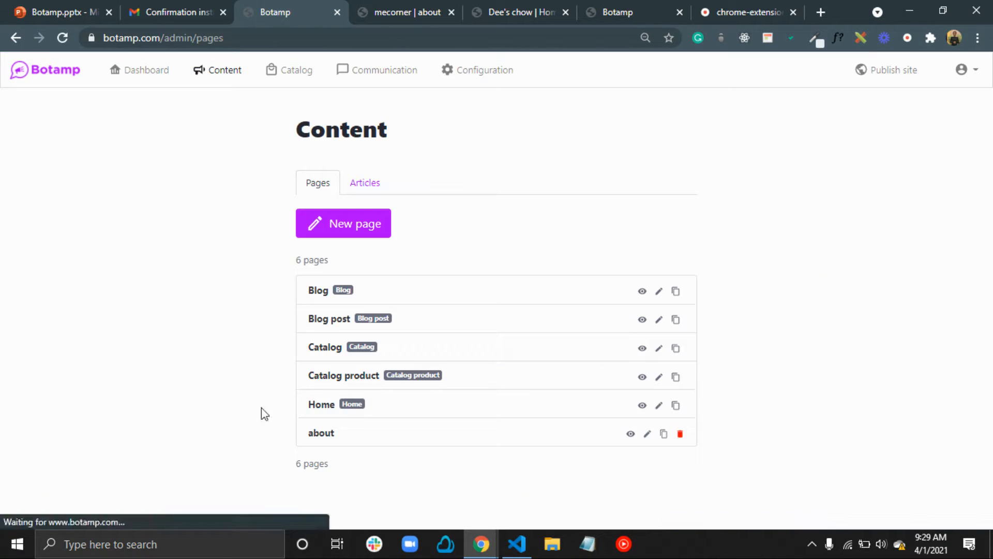
{"action": "left_click", "coordinate": [322, 405]}
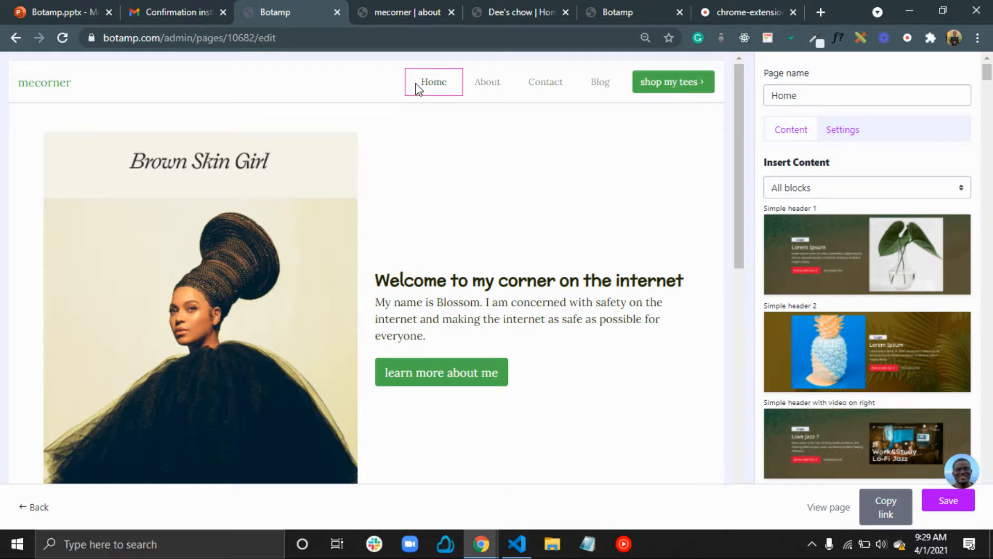
{"action": "left_click", "coordinate": [389, 80]}
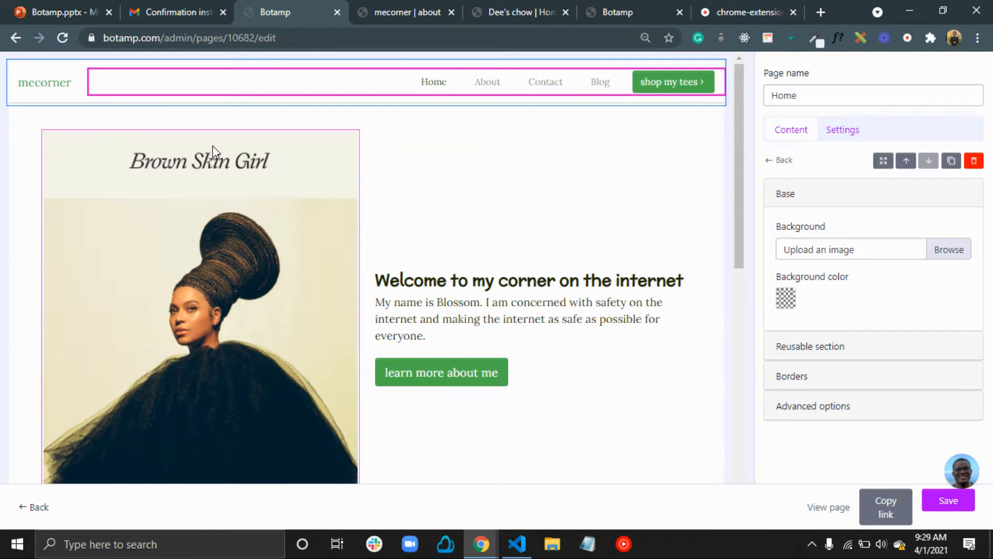
{"action": "left_click", "coordinate": [69, 71]}
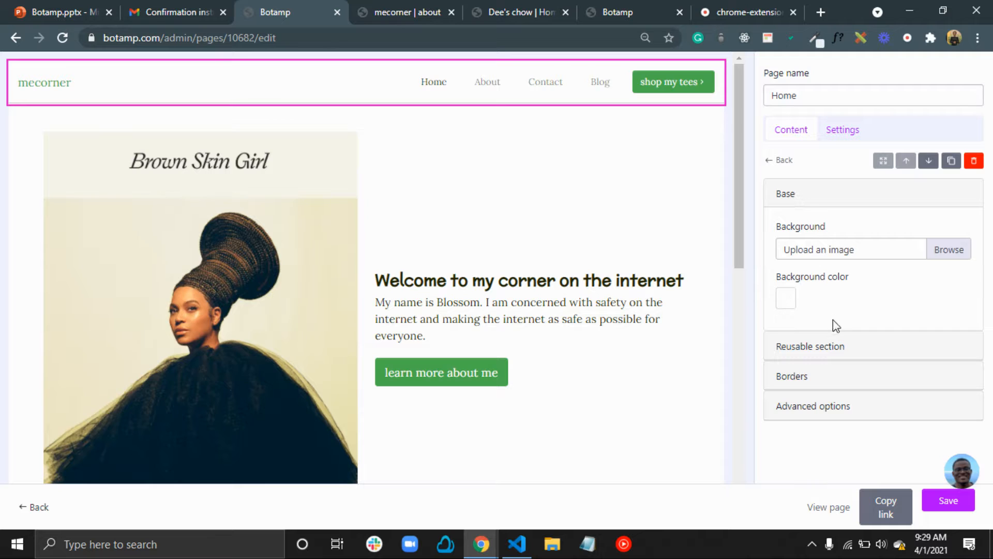
{"action": "left_click", "coordinate": [824, 345]}
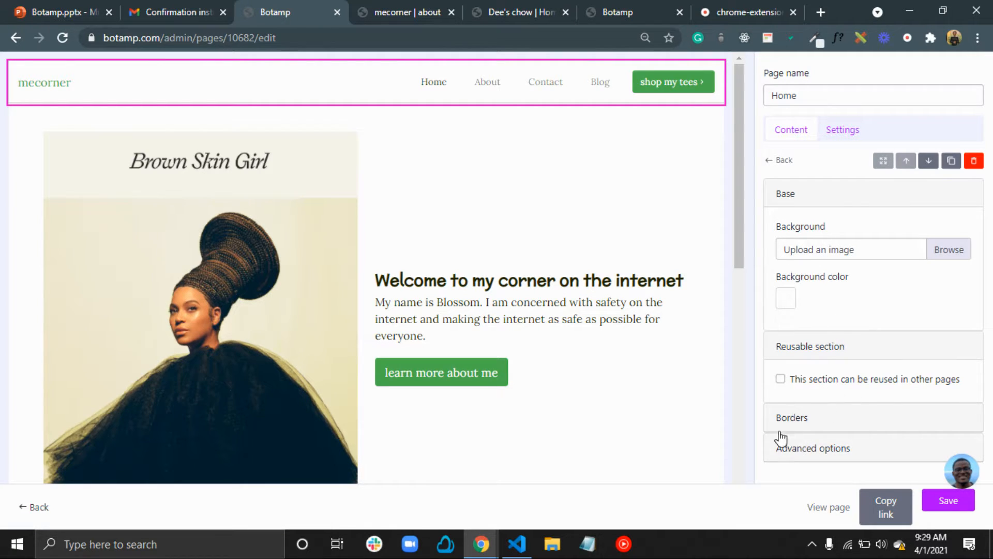
{"action": "left_click", "coordinate": [781, 379]}
{"action": "left_click", "coordinate": [817, 442]}
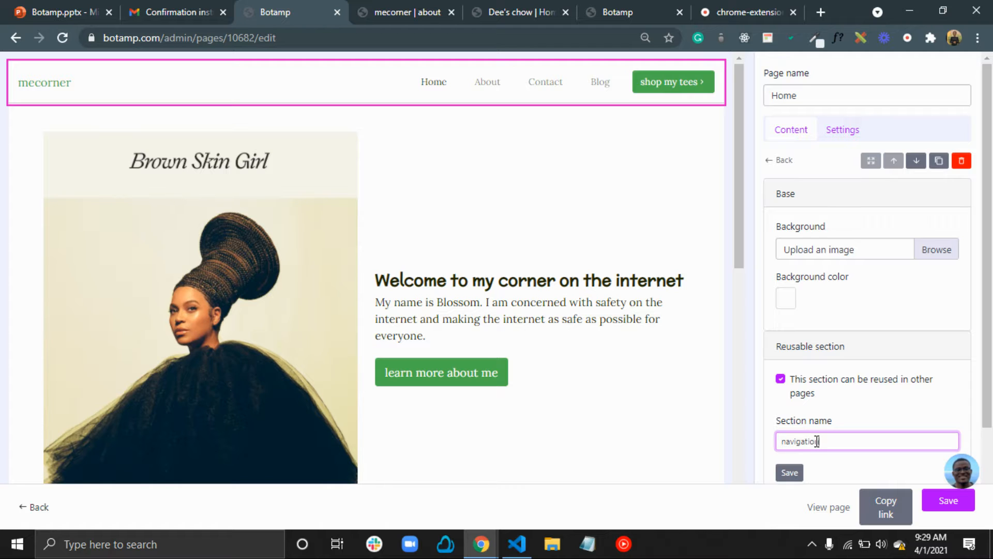
{"action": "type", "text": "navigation"}
{"action": "left_click", "coordinate": [790, 472]}
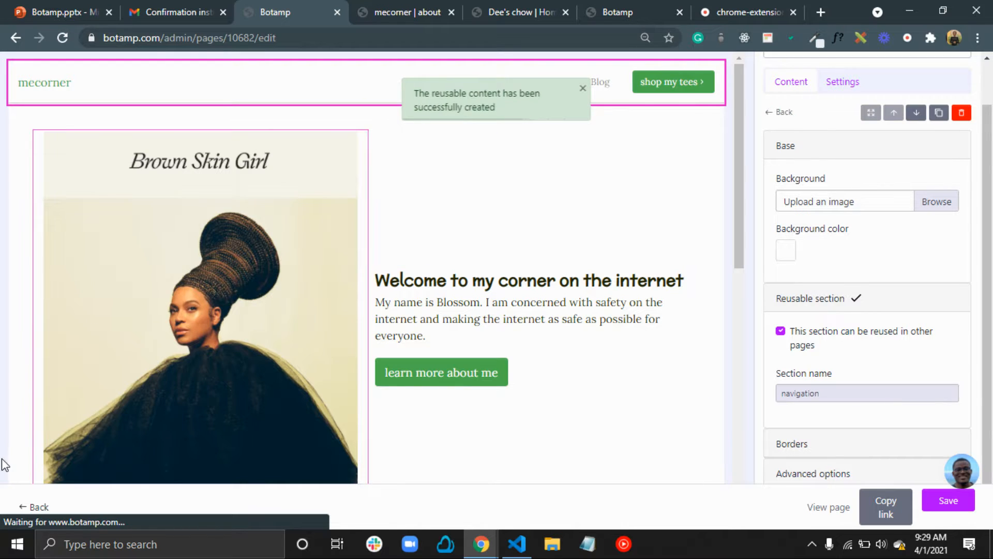
- Open the about page for editing and insert the "navigation" reusable section into it
{"action": "left_click", "coordinate": [36, 509]}
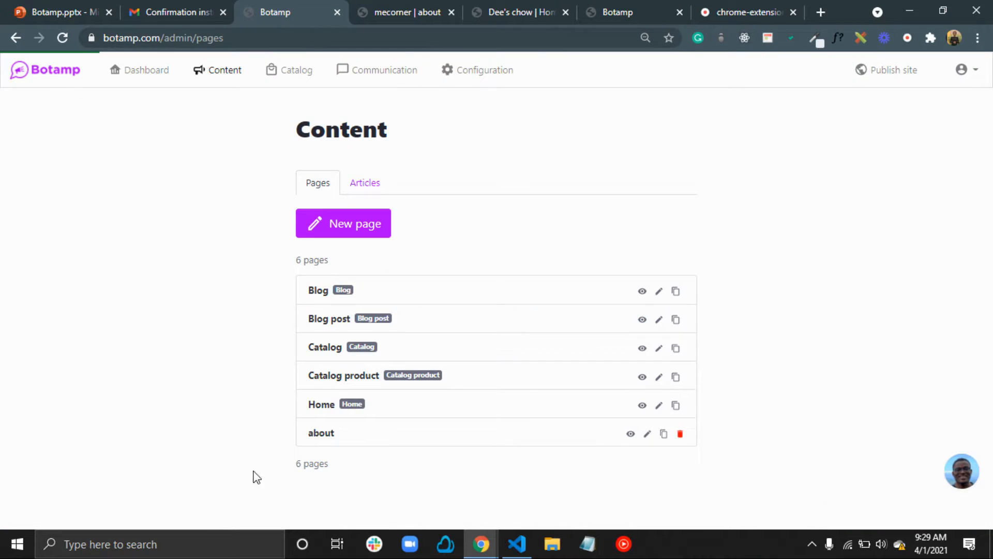
{"action": "left_click", "coordinate": [326, 436]}
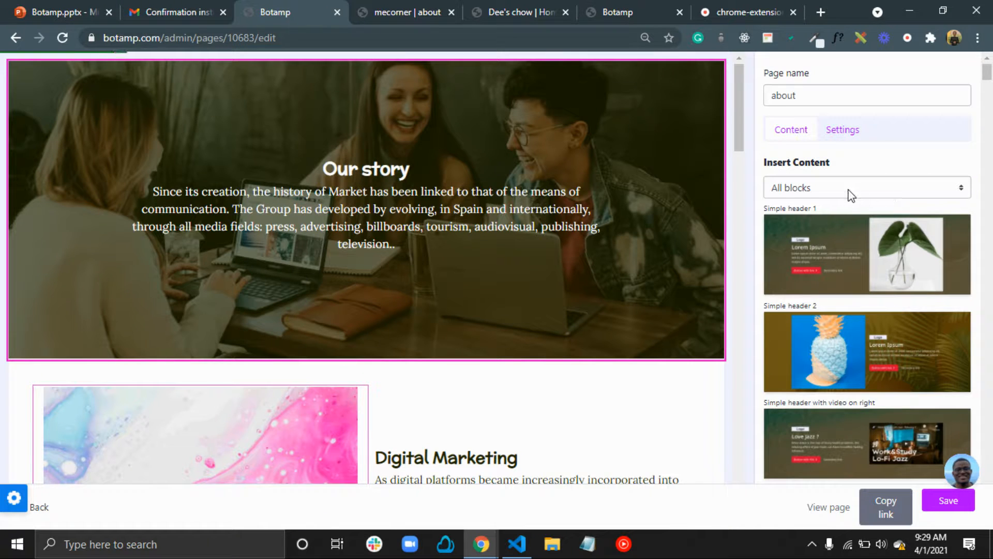
{"action": "left_click", "coordinate": [858, 188]}
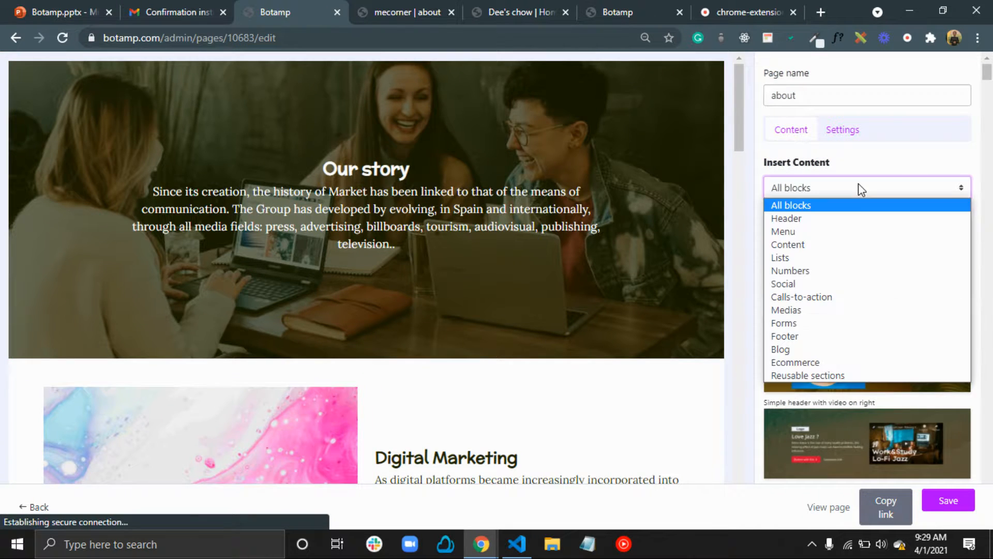
{"action": "left_click", "coordinate": [843, 375]}
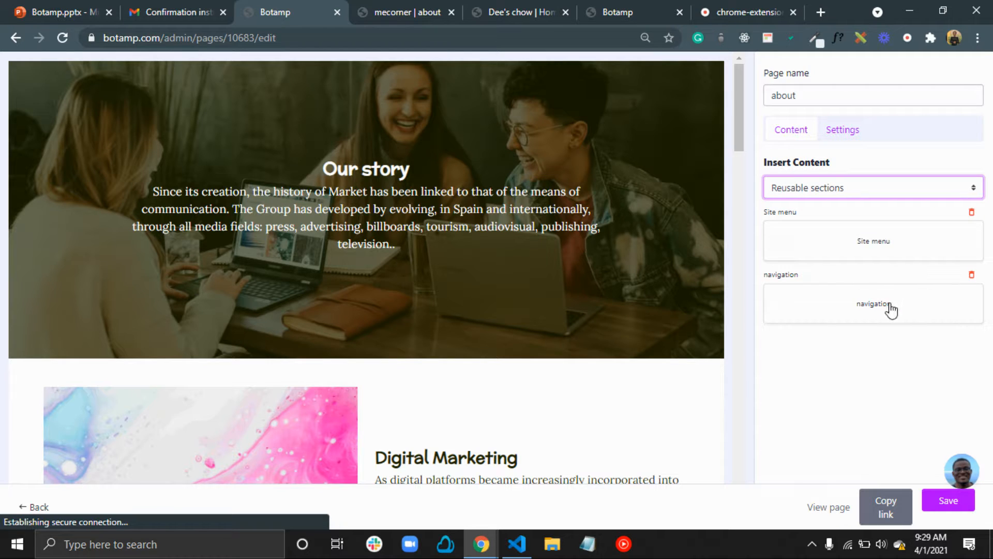
{"action": "left_click", "coordinate": [889, 308]}
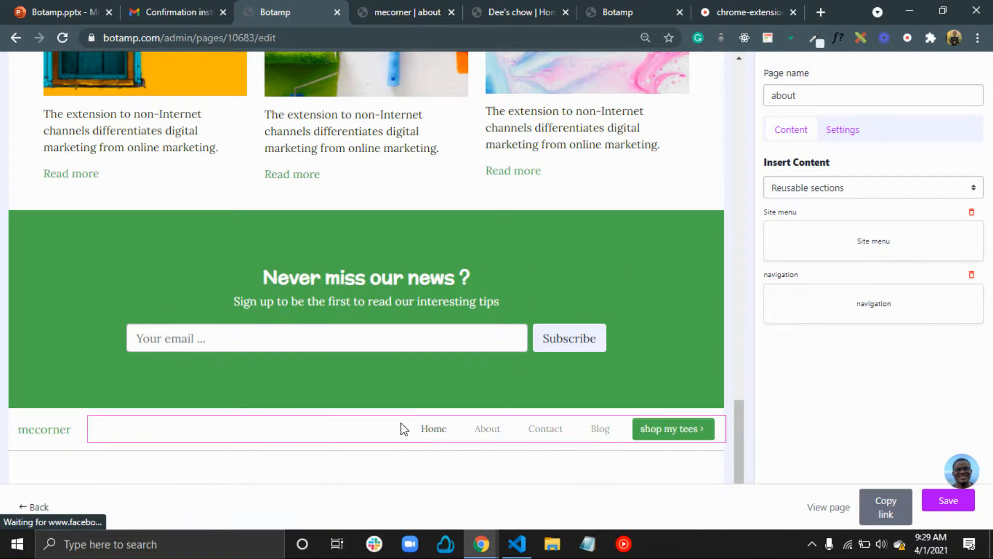
- Move the inserted navigation section up from the end of the about page to the very top, above "Our story"
{"action": "left_click", "coordinate": [379, 430]}
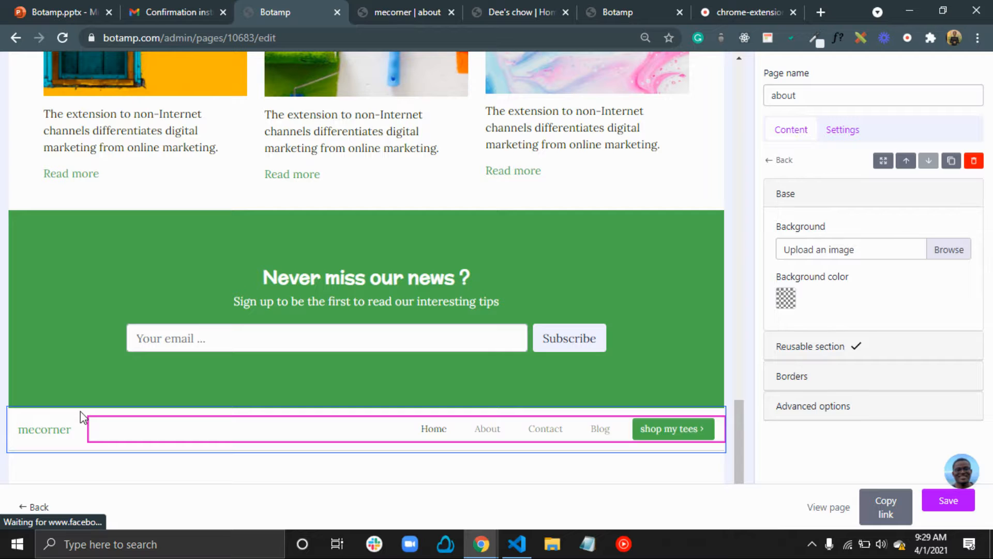
{"action": "left_click", "coordinate": [907, 164]}
{"action": "left_click", "coordinate": [907, 164]}
{"action": "left_click", "coordinate": [907, 164]}
{"action": "left_click", "coordinate": [907, 164]}
{"action": "left_click", "coordinate": [907, 164]}
{"action": "left_click", "coordinate": [906, 164]}
{"action": "left_click", "coordinate": [907, 164]}
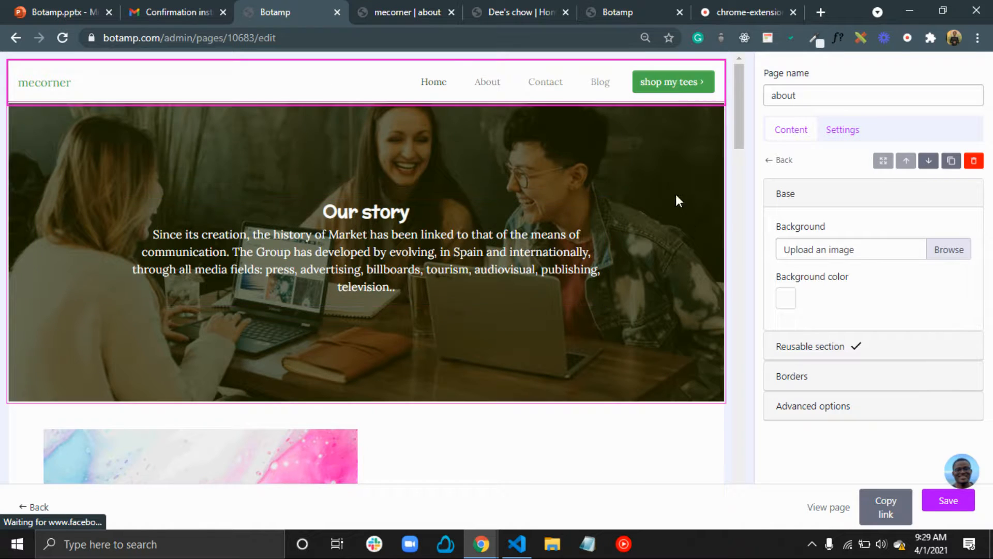
- Replace the "Our story" section's background image with 0wsNkjVHvFgf_1280x1280_KaMXZQjO.jpg from the Beyoncé_files folder in Pictures
{"action": "left_click", "coordinate": [649, 171]}
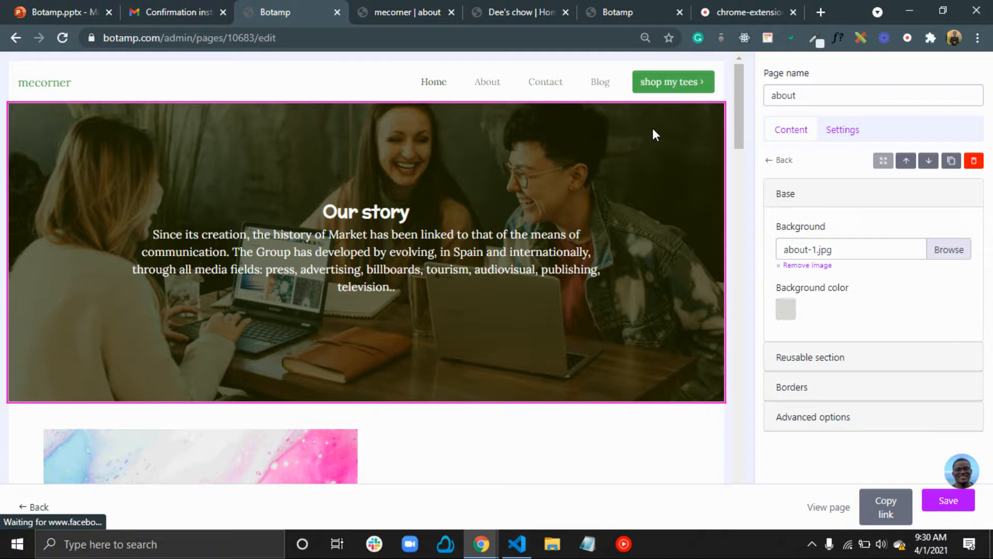
{"action": "left_click", "coordinate": [959, 258]}
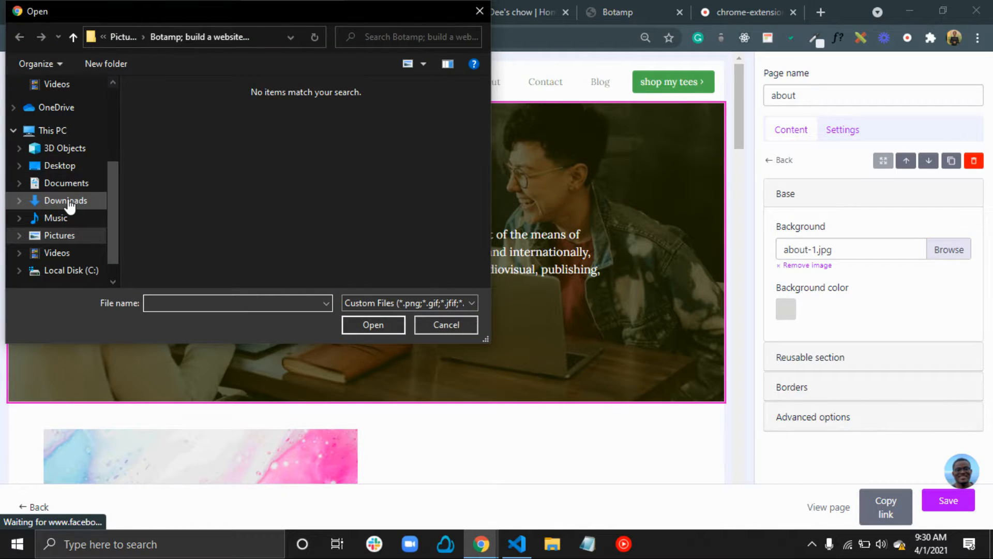
{"action": "left_click", "coordinate": [120, 33]}
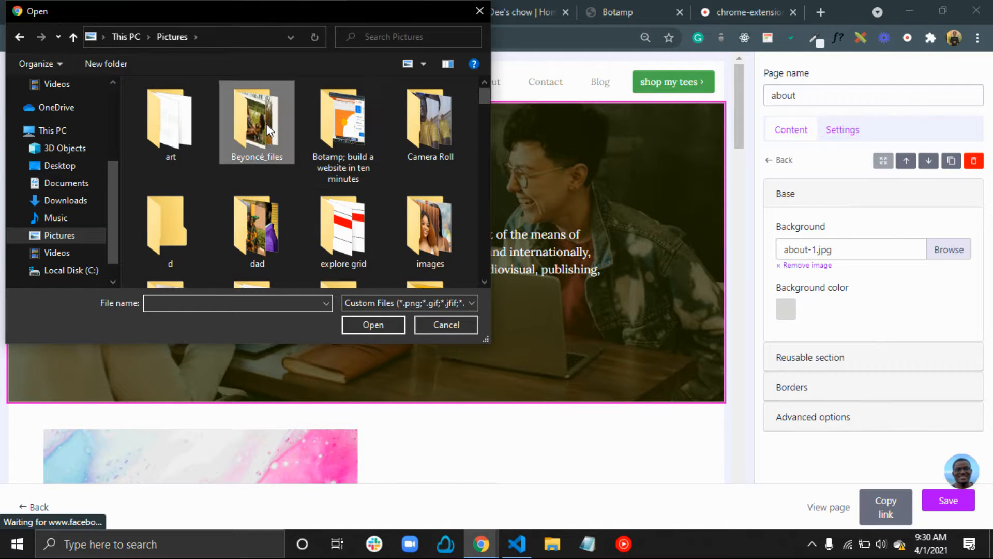
{"action": "double_click", "coordinate": [266, 123]}
{"action": "left_click", "coordinate": [343, 131]}
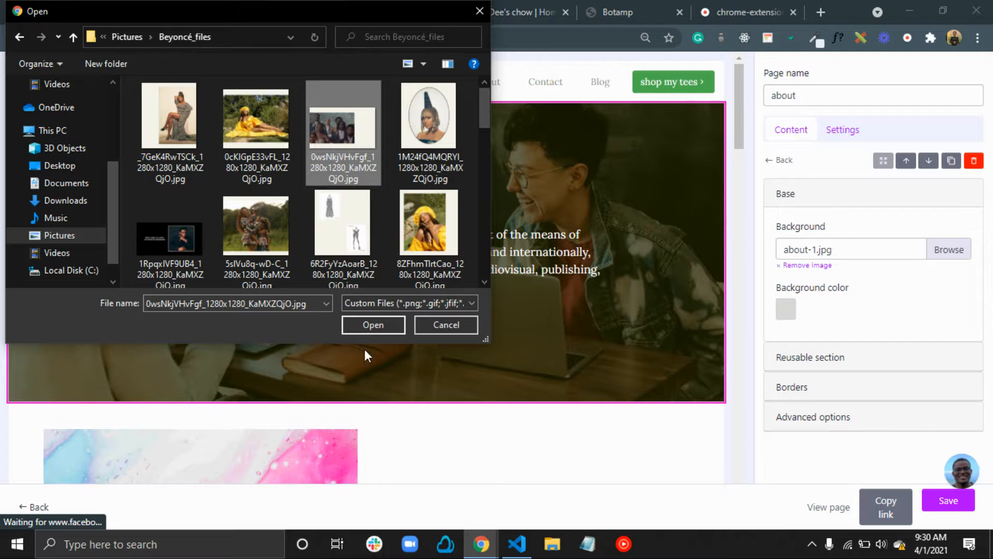
{"action": "left_click", "coordinate": [367, 322]}
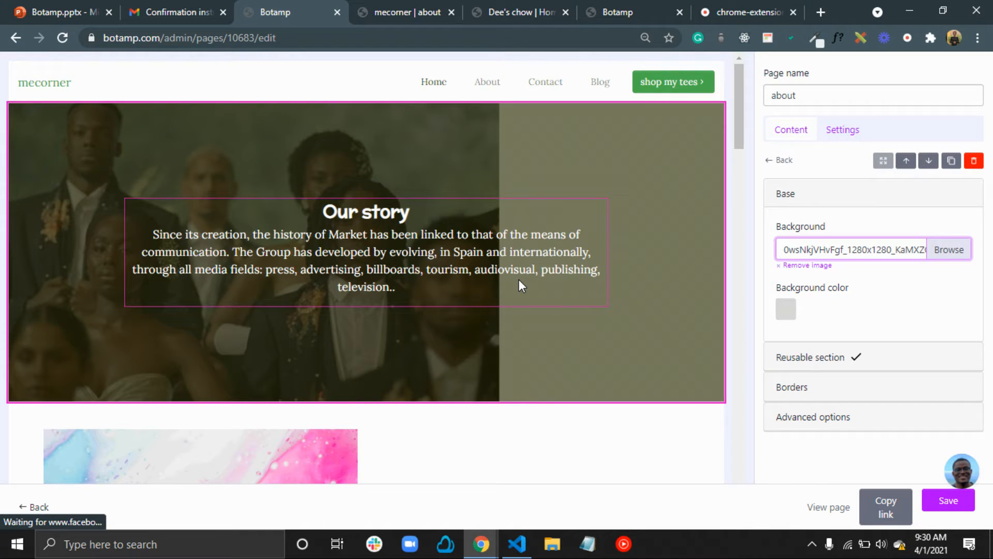
- Change the "Our story" heading to "My story" and add a blank line between it and the paragraph
{"action": "left_click", "coordinate": [434, 234]}
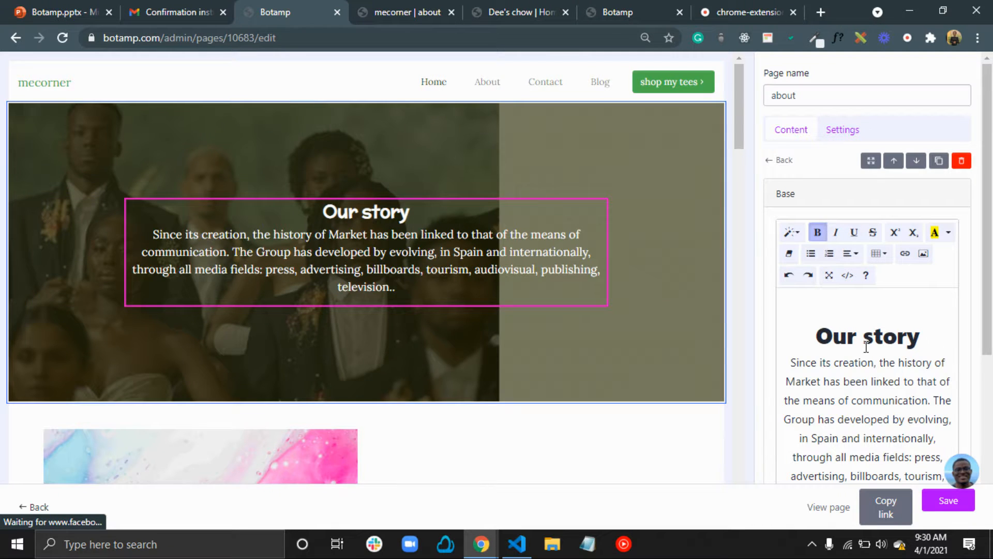
{"action": "left_click_drag", "start_coordinate": [865, 337], "coordinate": [812, 332]}
{"action": "type", "text": "M"}
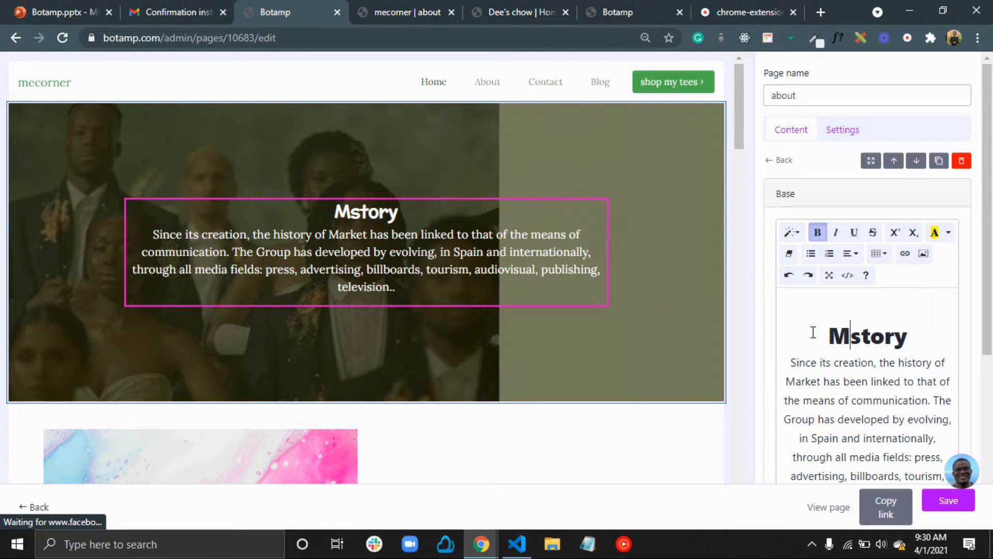
{"action": "type", "text": "y"}
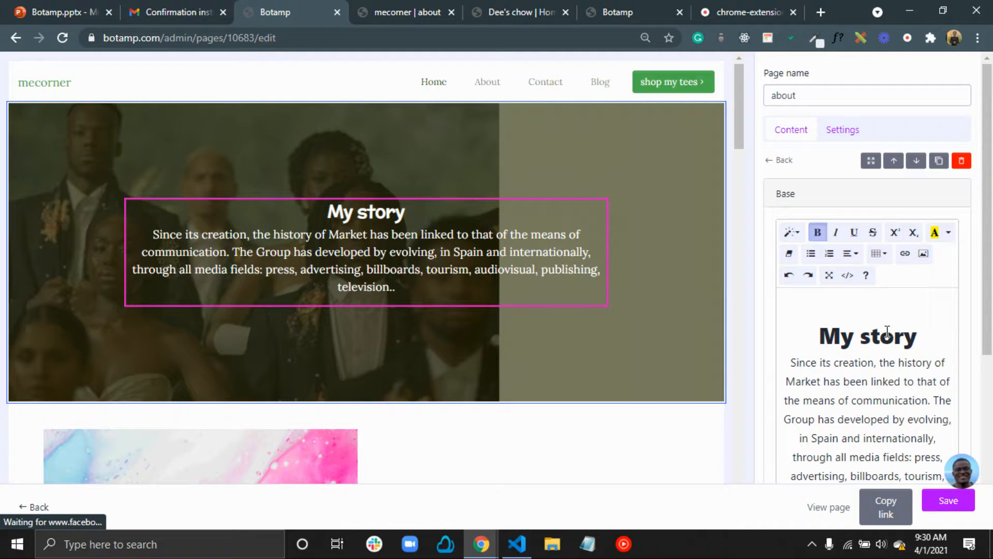
{"action": "left_click", "coordinate": [933, 337]}
{"action": "key", "text": "Return"}
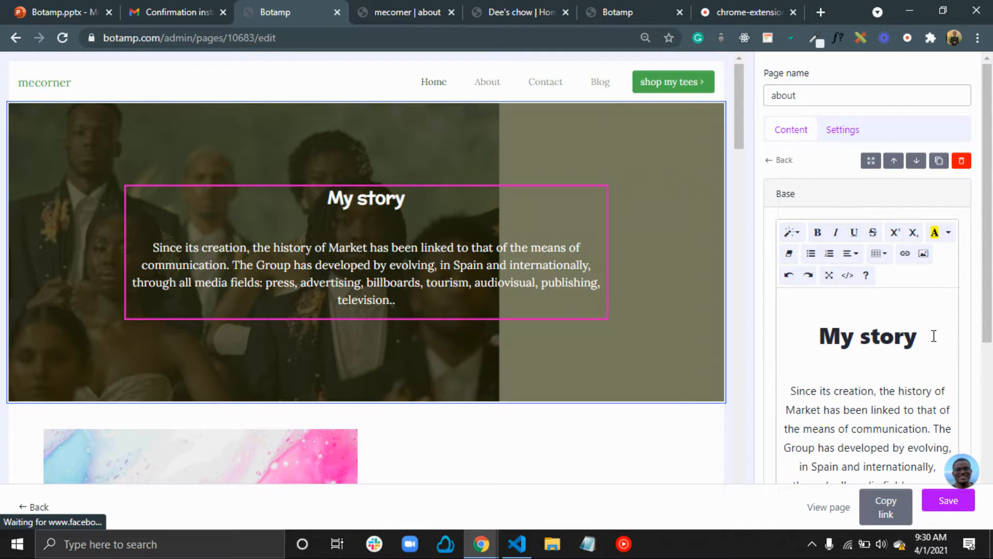
- Replace the paragraph under the heading with "I an concerned with internet safety, making the online world safe and welcoming for all."
{"action": "scroll", "coordinate": [928, 385], "scroll_direction": "down", "scroll_amount": 4}
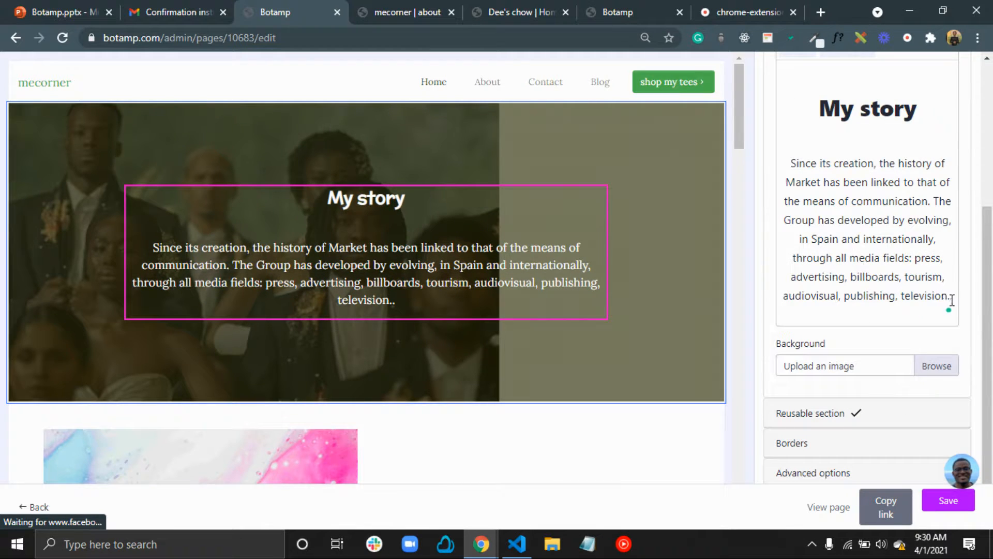
{"action": "left_click_drag", "start_coordinate": [938, 299], "coordinate": [774, 166]}
{"action": "key", "text": "BackSpace"}
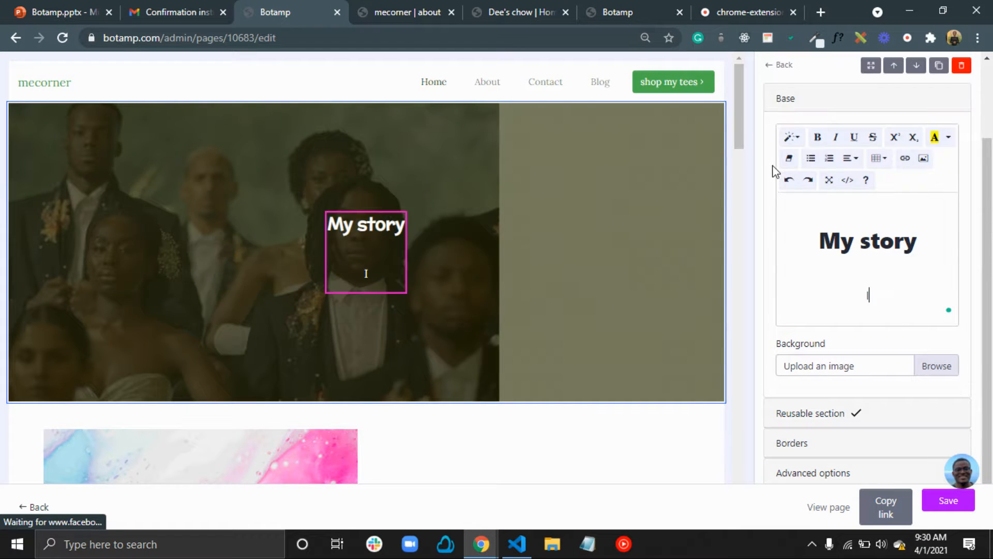
{"action": "type", "text": "I an concerned with "}
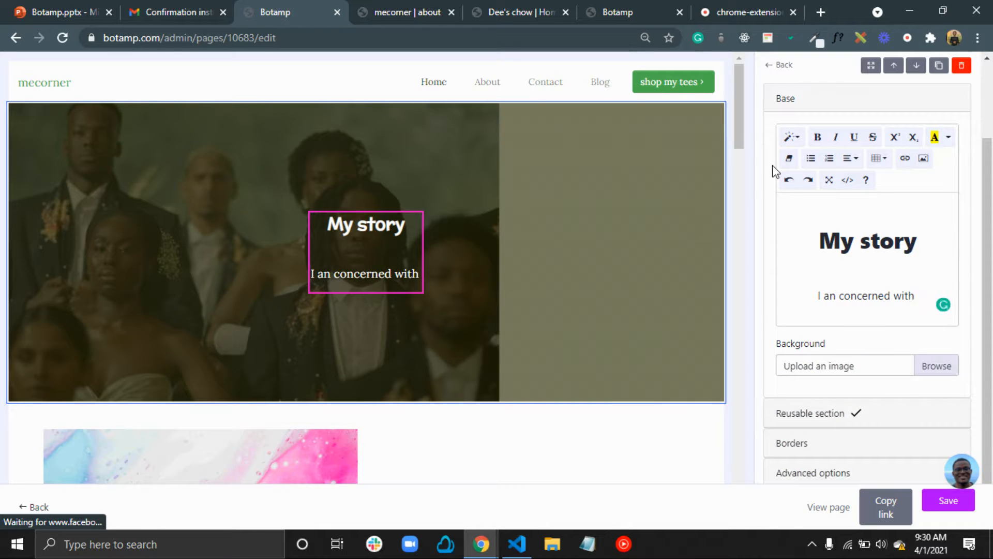
{"action": "type", "text": "intern"}
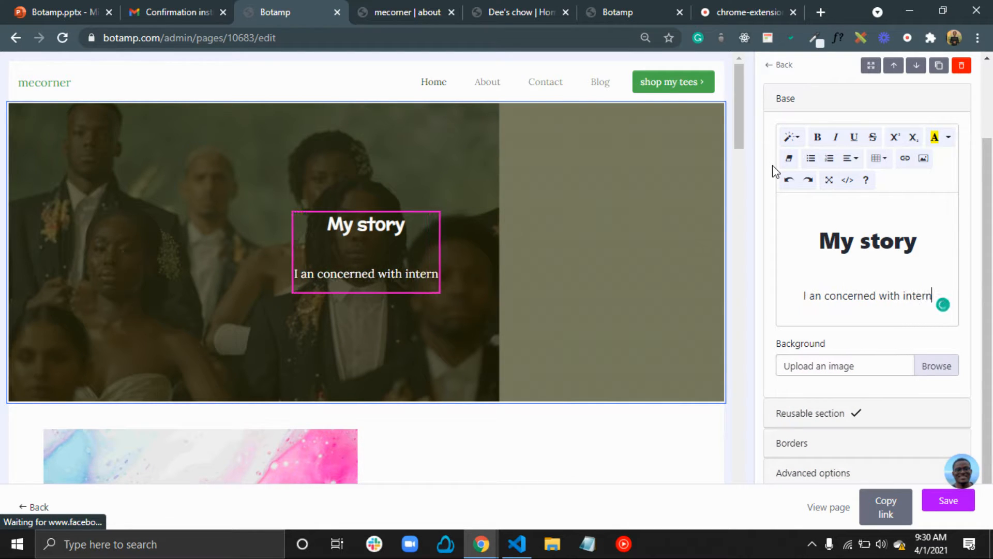
{"action": "type", "text": "et safety"}
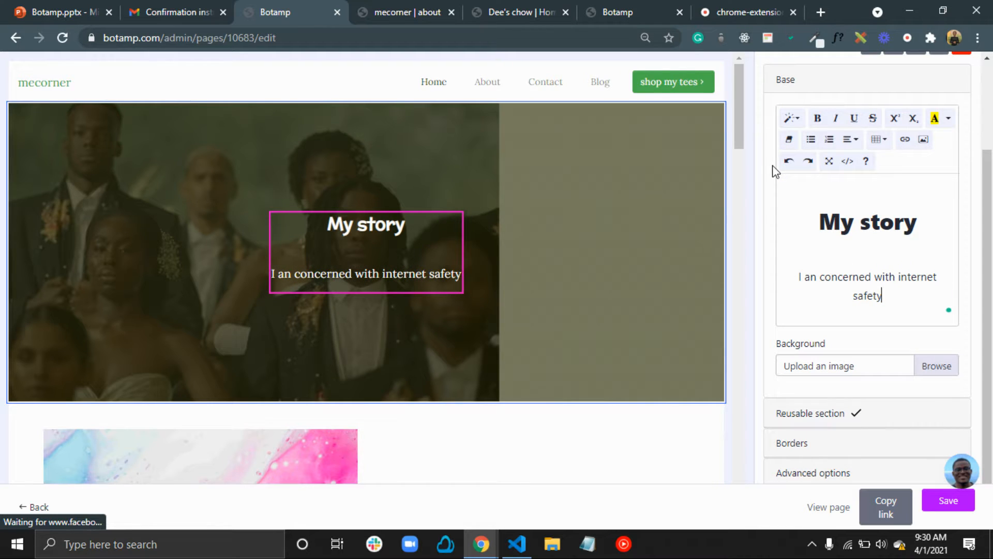
{"action": "type", "text": ", ma"}
{"action": "type", "text": "kin"}
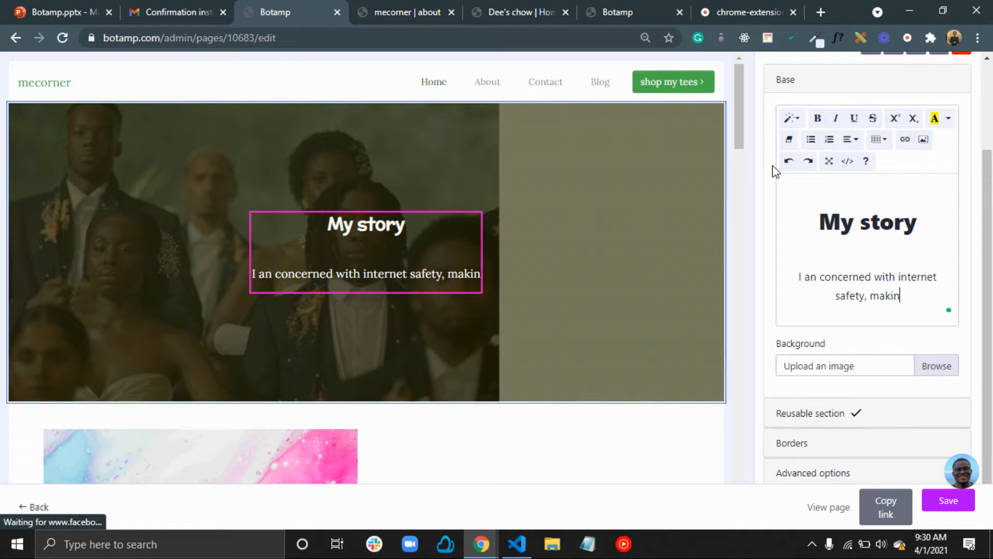
{"action": "type", "text": "g the onlin"}
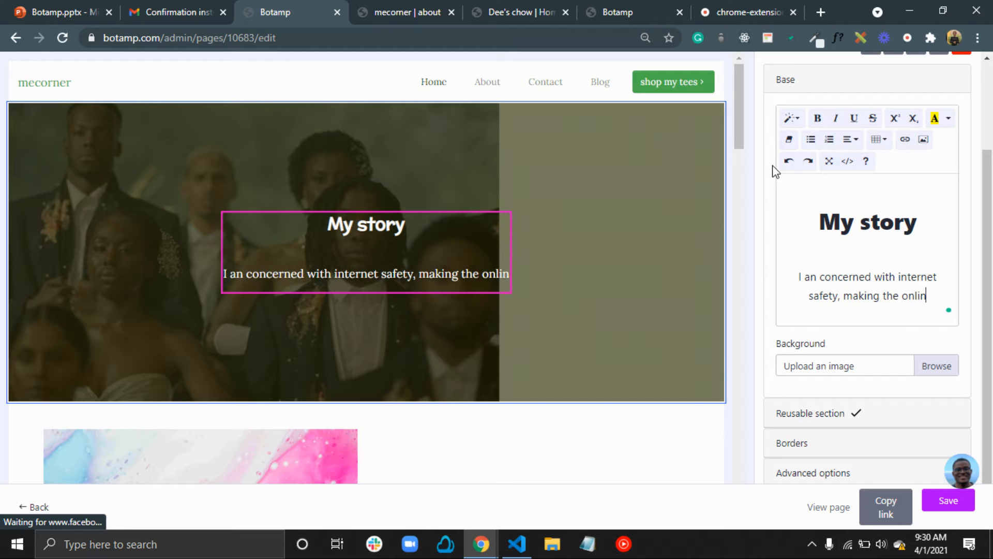
{"action": "type", "text": "e world sa"}
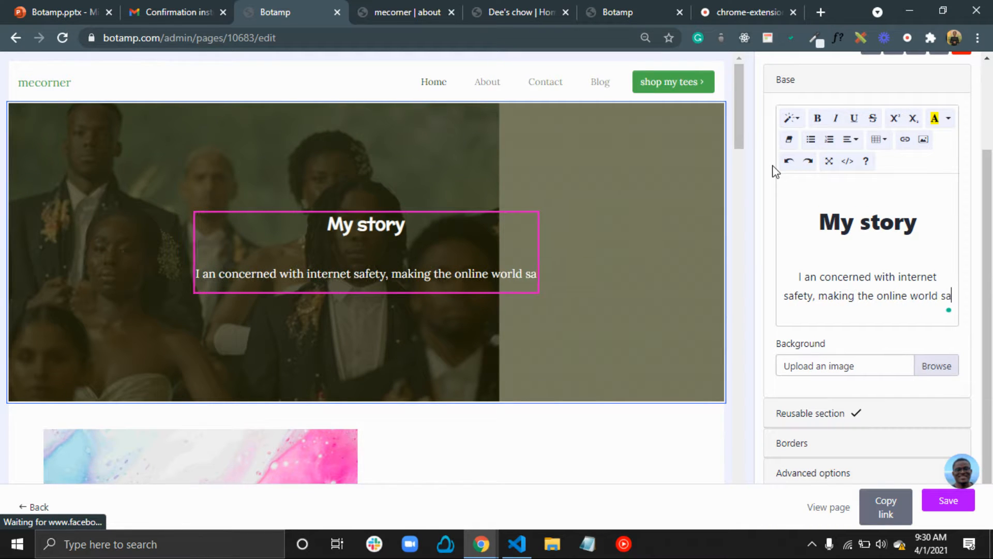
{"action": "type", "text": "fe and w"}
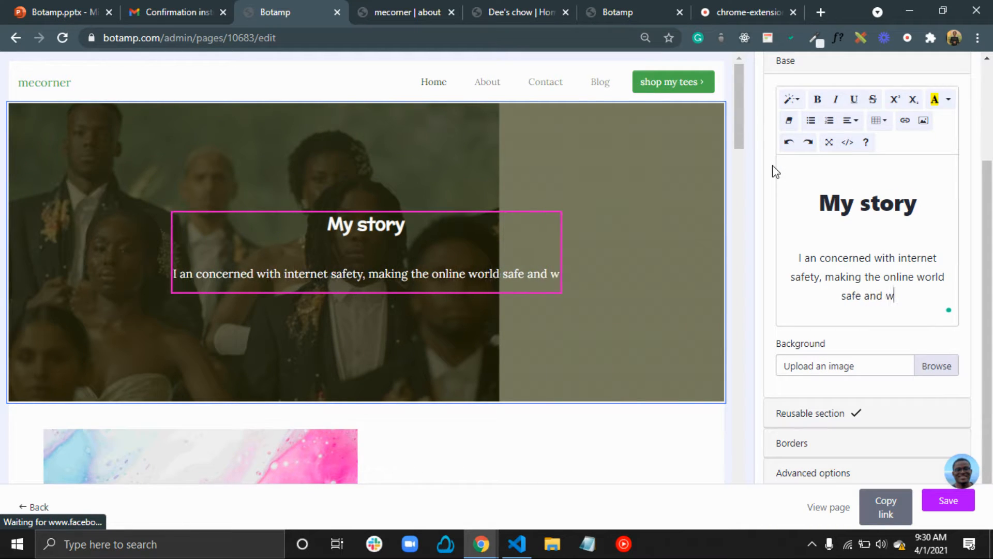
{"action": "type", "text": "elcoming for all."}
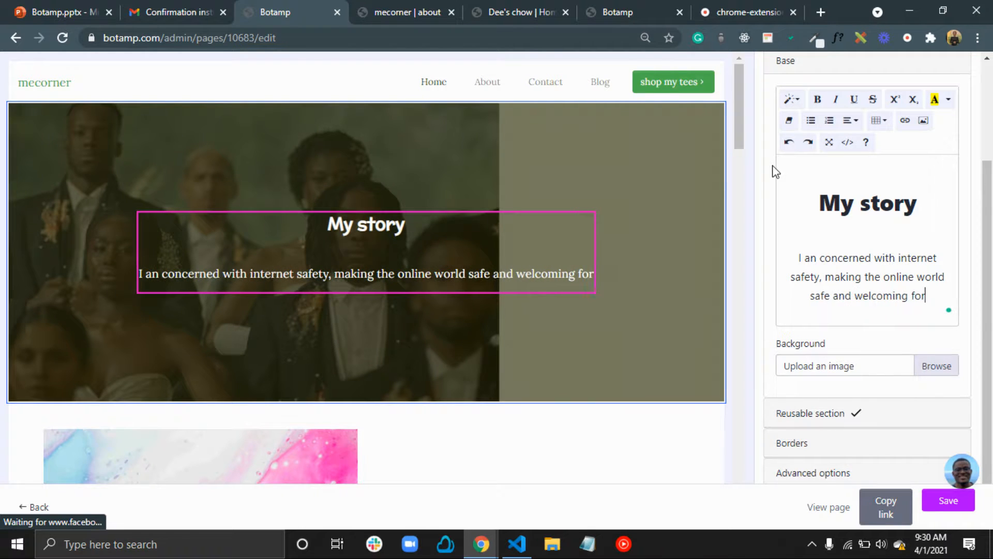
- Add the sentence "I also want to share my passion with everyone." to the paragraph and correct "an" to "am"
{"action": "type", "text": "al"}
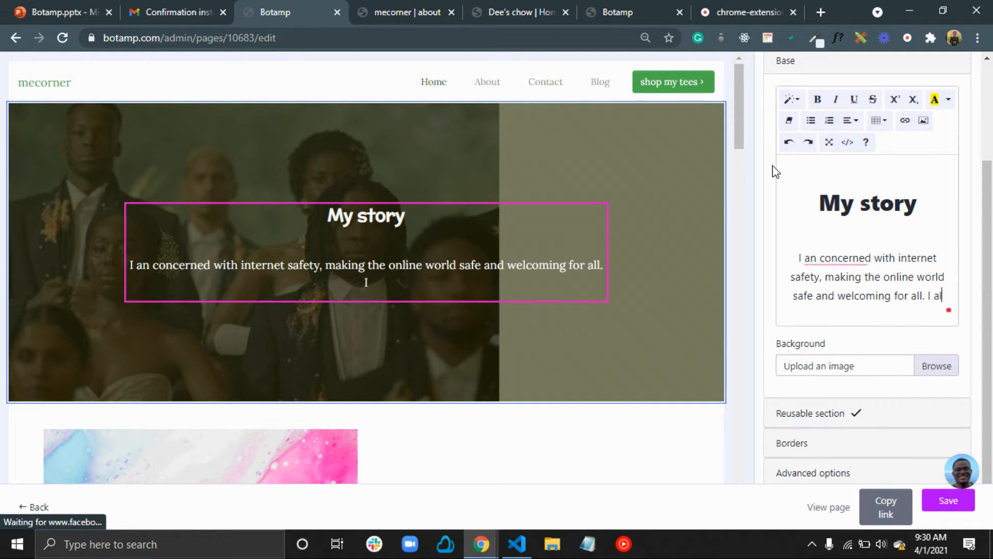
{"action": "type", "text": "so wa"}
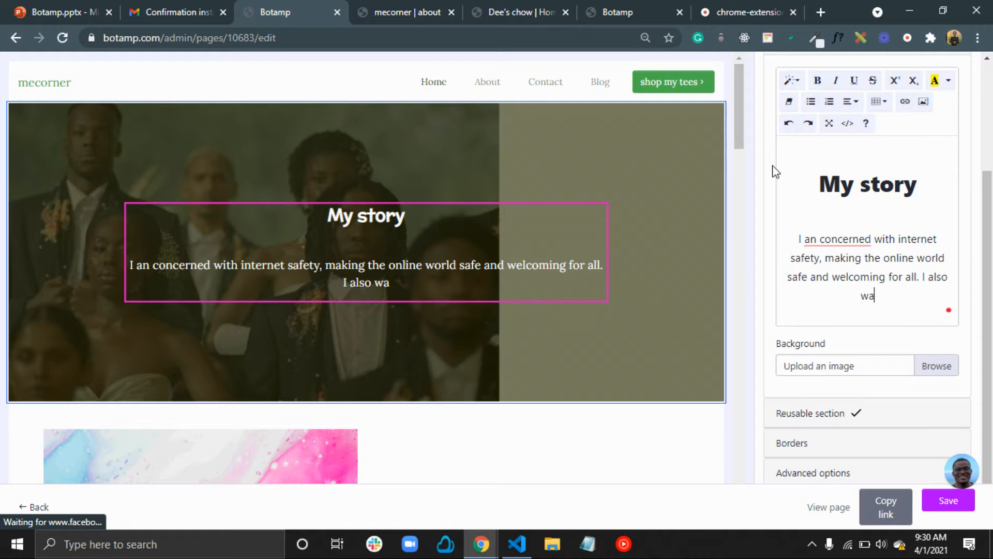
{"action": "type", "text": "nt to "}
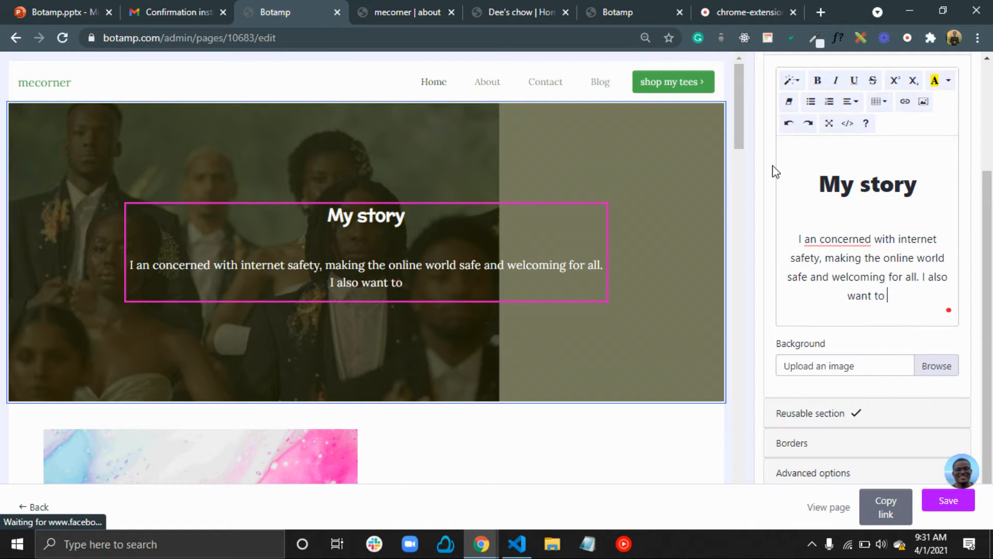
{"action": "type", "text": "share"}
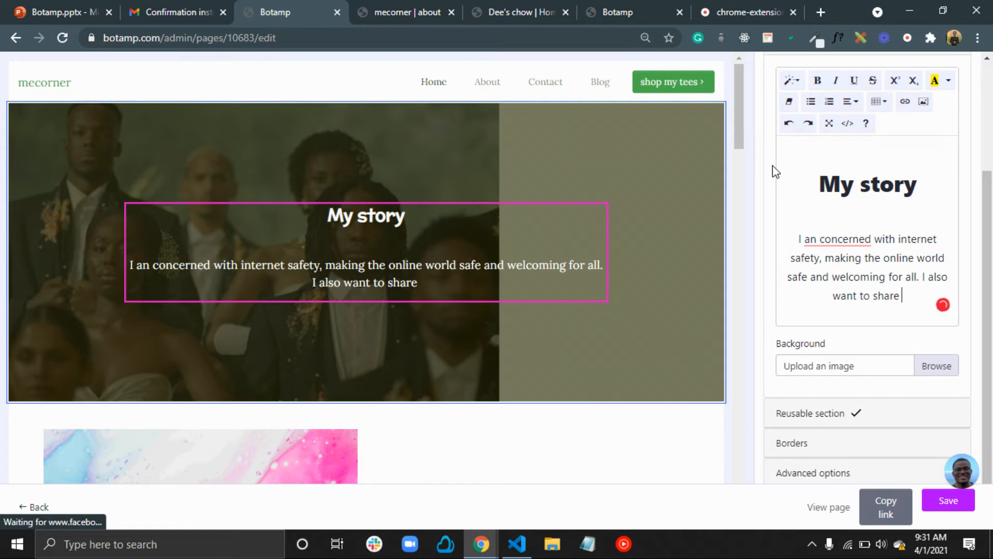
{"action": "type", "text": " my pe"}
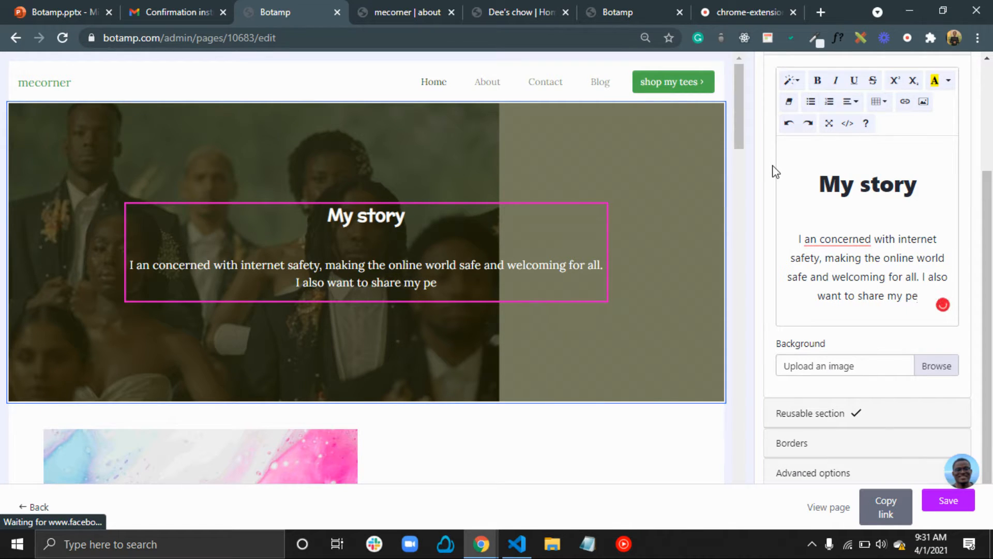
{"action": "key", "text": "BackSpace"}
{"action": "type", "text": "assion "}
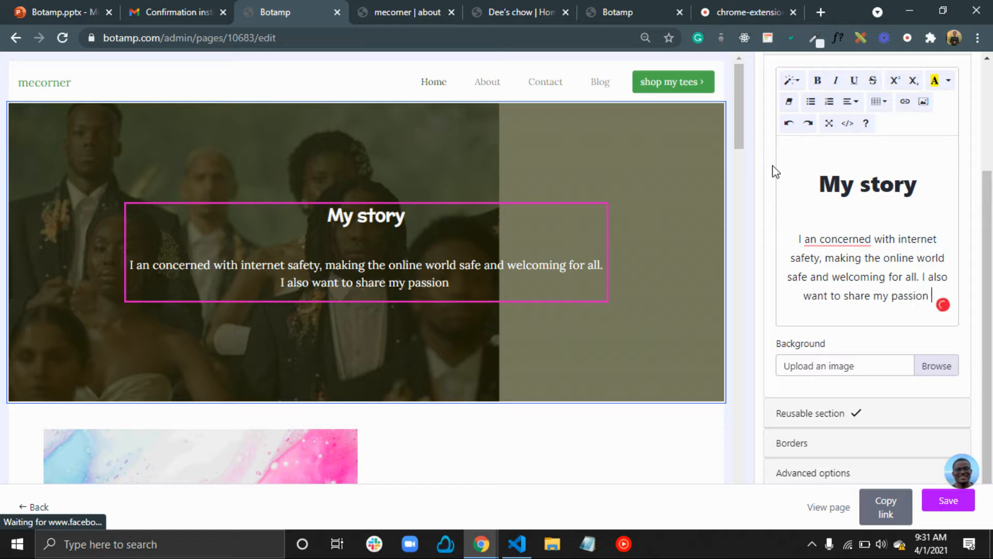
{"action": "type", "text": "with eve"}
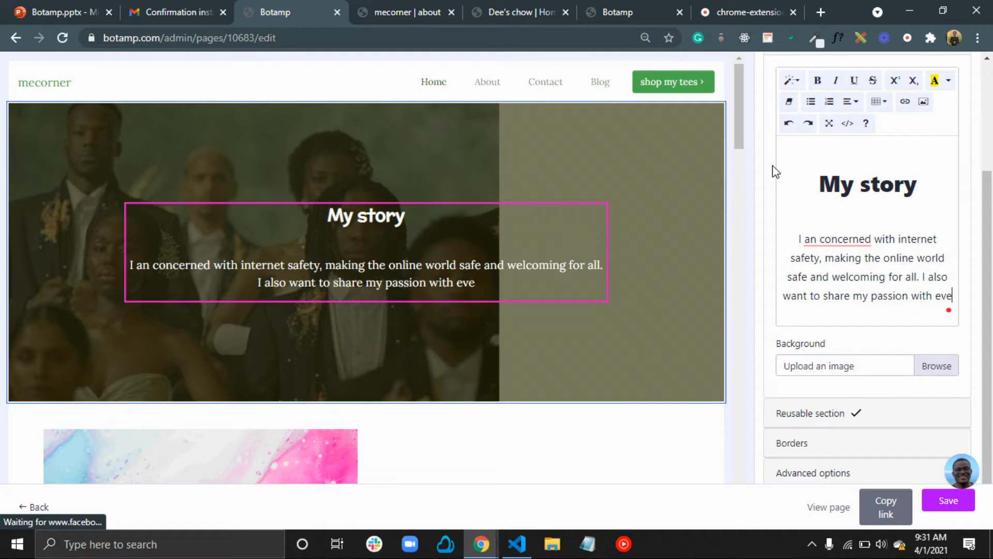
{"action": "type", "text": "ryone."}
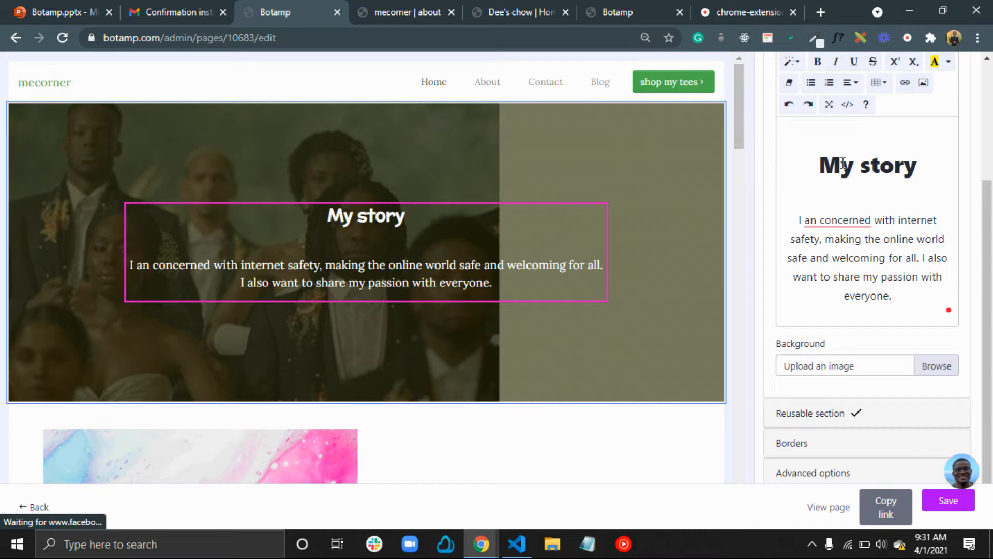
{"action": "left_click", "coordinate": [820, 219]}
{"action": "left_click", "coordinate": [825, 250]}
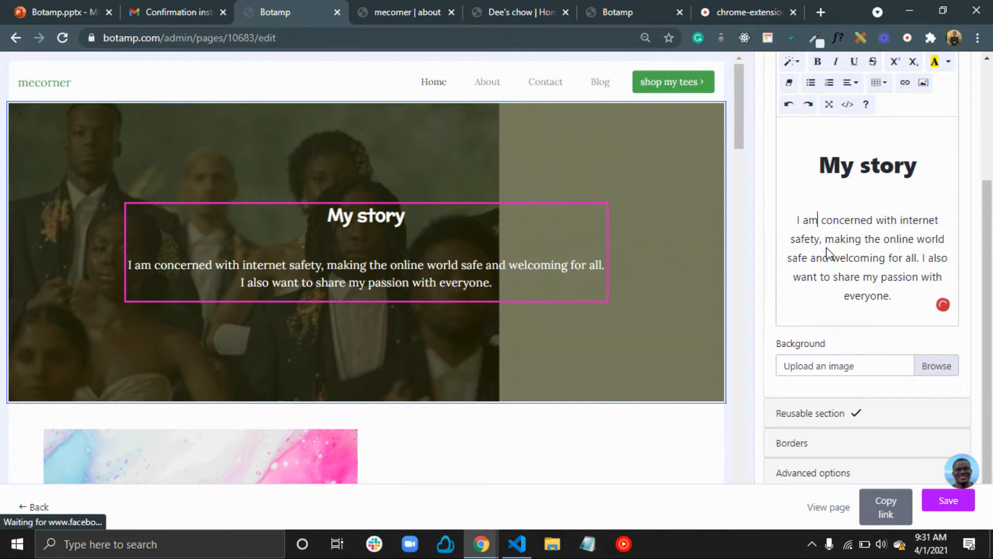
- Replace the image beside the "Digital Marketing" text with 6R2FyYzAoarB_1280x1280_KaMXZQjO.jpg
{"action": "scroll", "coordinate": [499, 309], "scroll_direction": "down", "scroll_amount": 4}
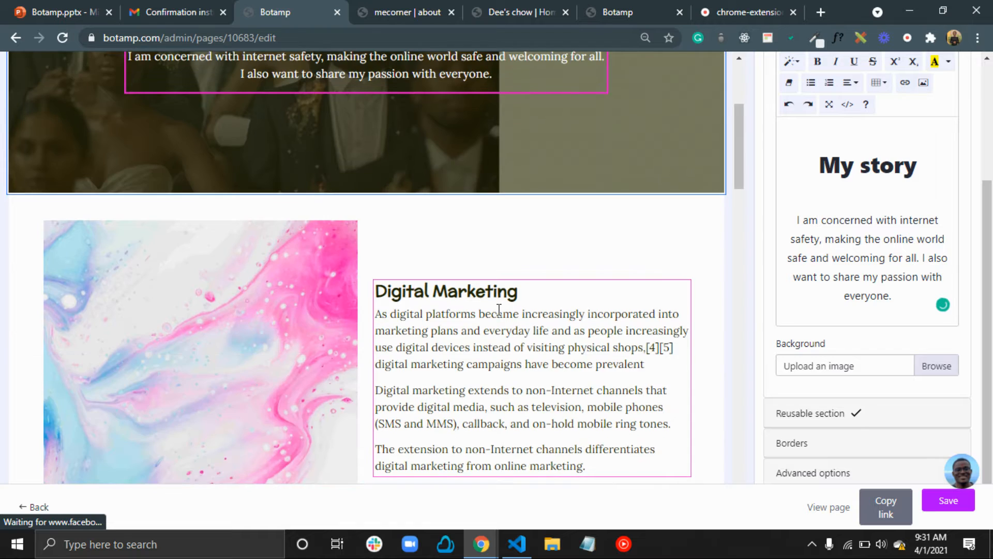
{"action": "scroll", "coordinate": [497, 310], "scroll_direction": "up", "scroll_amount": 4}
{"action": "scroll", "coordinate": [497, 309], "scroll_direction": "down", "scroll_amount": 12}
{"action": "scroll", "coordinate": [498, 309], "scroll_direction": "up", "scroll_amount": 4}
{"action": "left_click", "coordinate": [272, 239]}
{"action": "scroll", "coordinate": [272, 239], "scroll_direction": "up", "scroll_amount": 3}
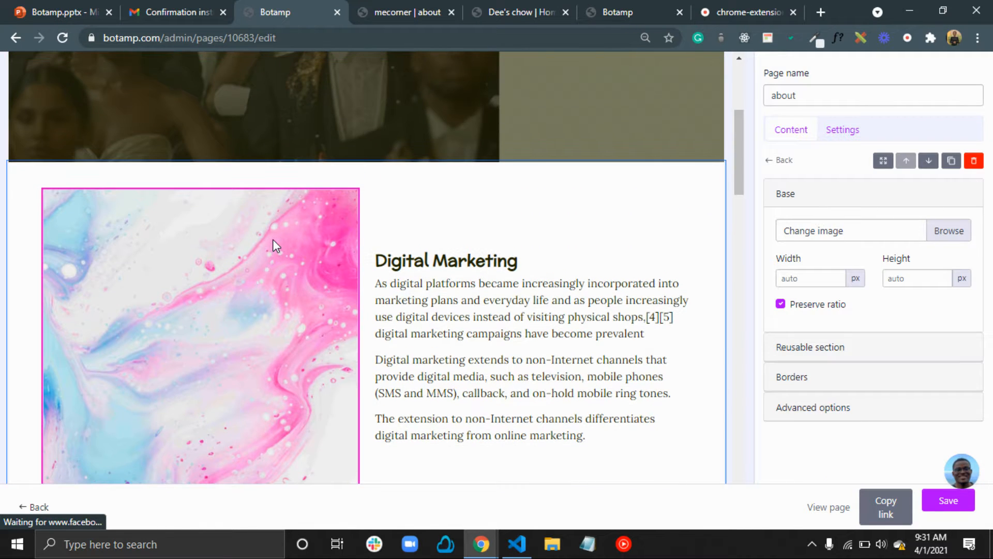
{"action": "left_click", "coordinate": [949, 232]}
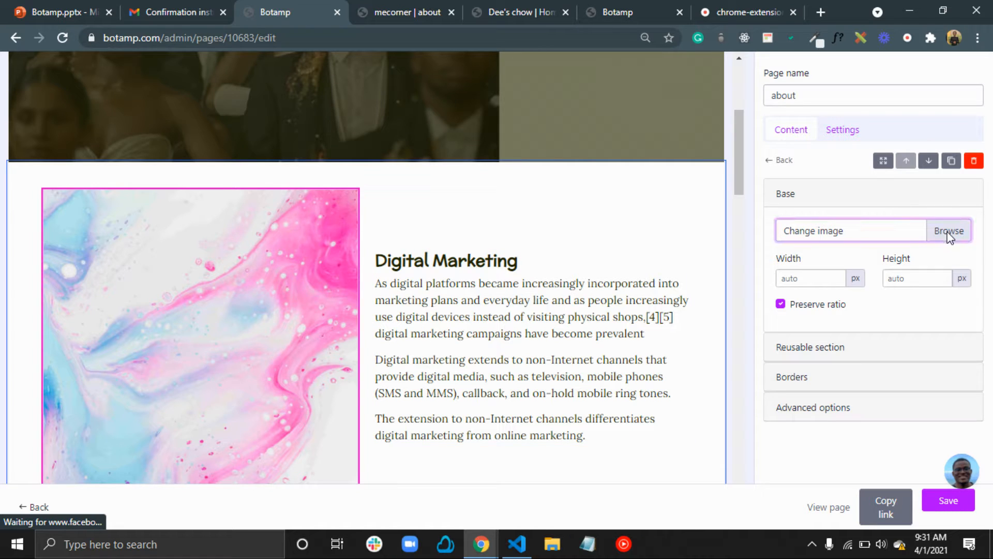
{"action": "left_click", "coordinate": [345, 214]}
{"action": "left_click", "coordinate": [373, 325]}
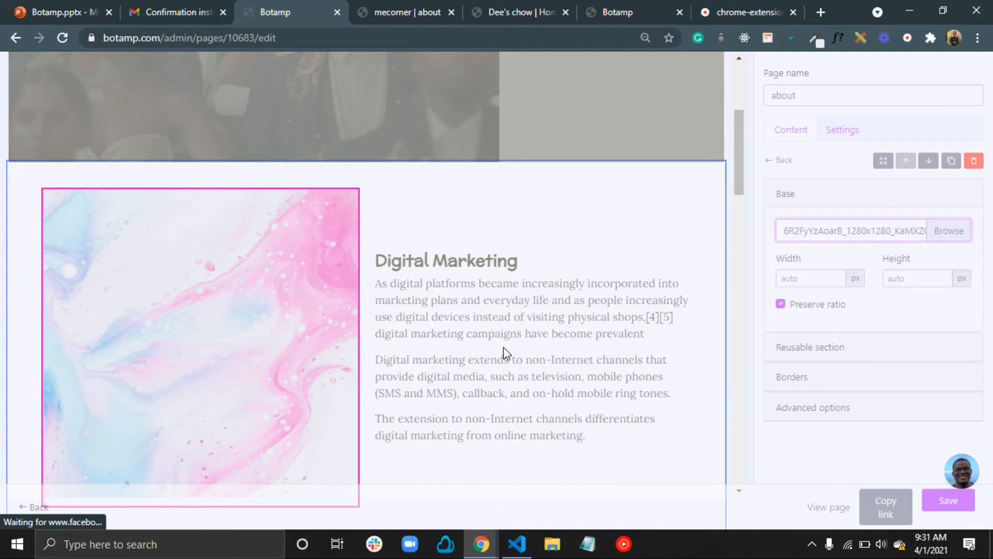
{"action": "scroll", "coordinate": [212, 241], "scroll_direction": "down", "scroll_amount": 4}
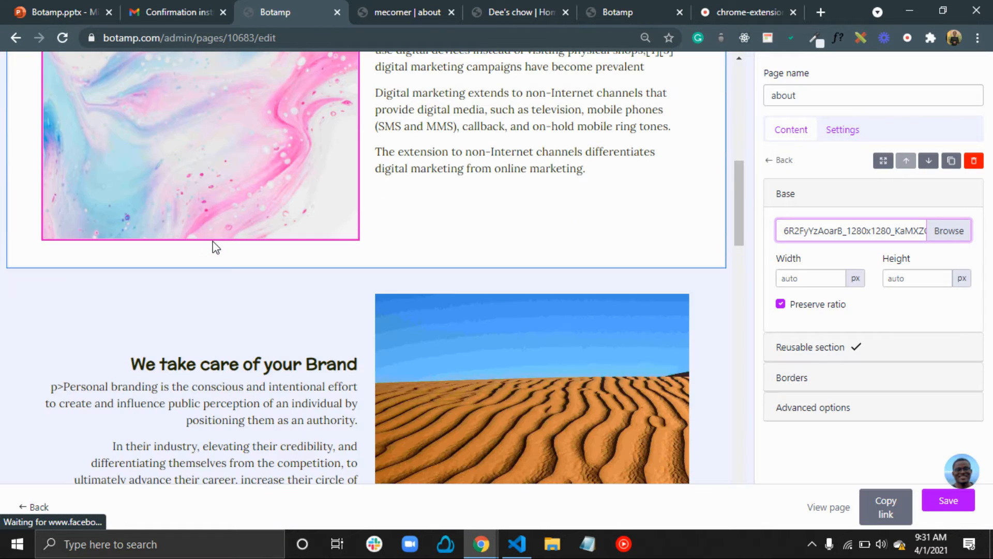
- Change the "Digital Marketing" heading to "I code"
{"action": "scroll", "coordinate": [213, 241], "scroll_direction": "up", "scroll_amount": 2}
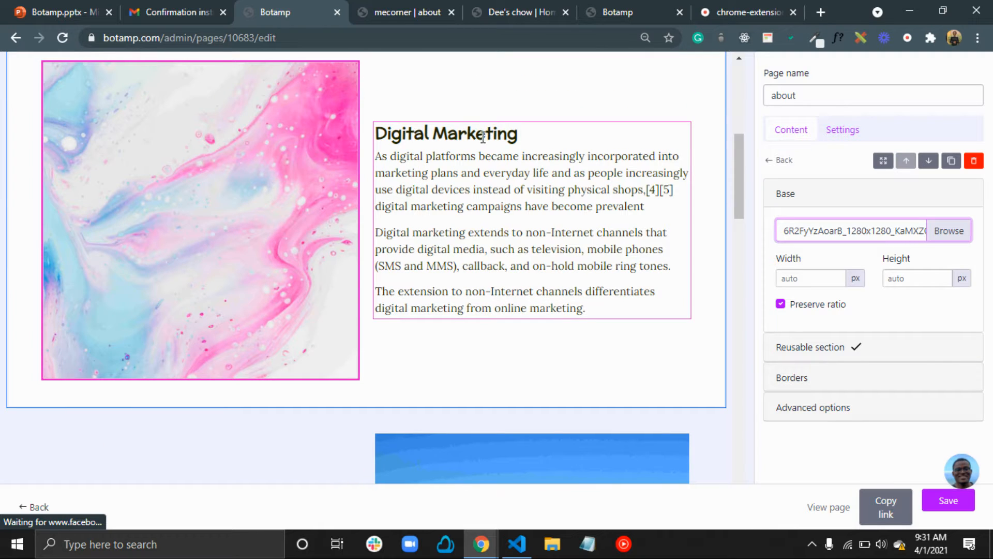
{"action": "scroll", "coordinate": [361, 249], "scroll_direction": "up", "scroll_amount": 2}
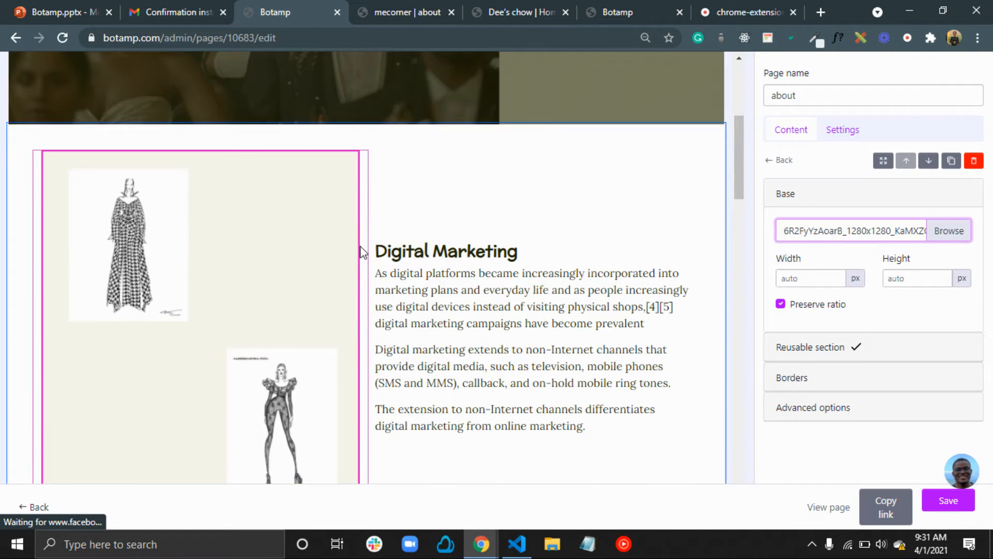
{"action": "scroll", "coordinate": [361, 249], "scroll_direction": "up", "scroll_amount": 1}
{"action": "left_click", "coordinate": [579, 304]}
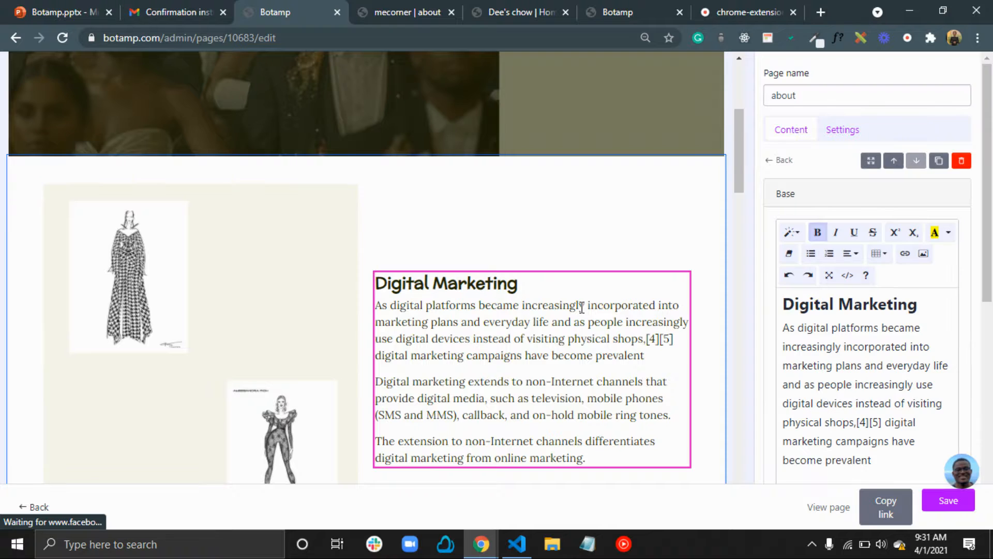
{"action": "left_click_drag", "start_coordinate": [928, 304], "coordinate": [774, 320]}
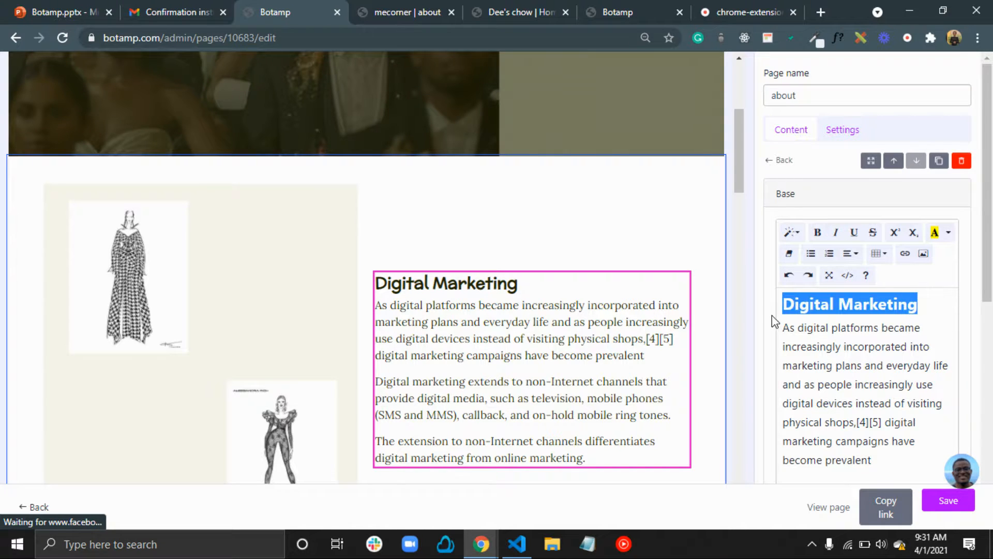
{"action": "type", "text": "I code"}
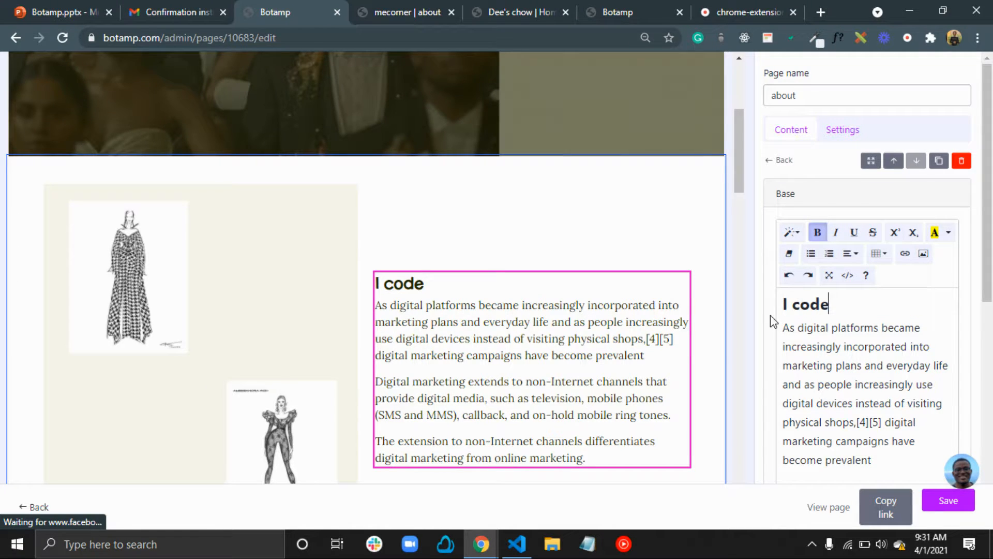
- Delete the three placeholder digital marketing paragraphs under the "I code" heading
{"action": "left_click_drag", "start_coordinate": [872, 460], "coordinate": [772, 334]}
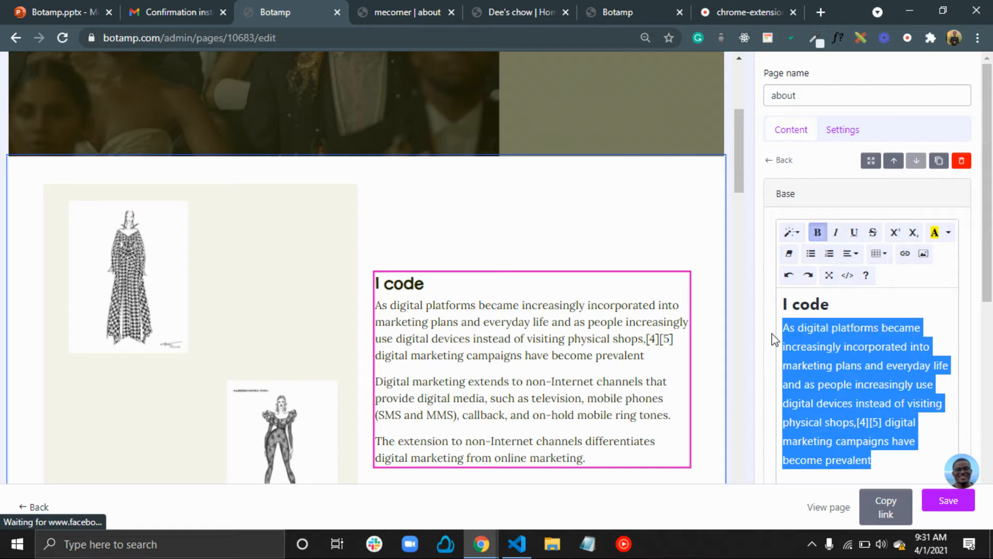
{"action": "key", "text": "BackSpace"}
{"action": "type", "text": "Imak"}
{"action": "key", "text": "BackSpace"}
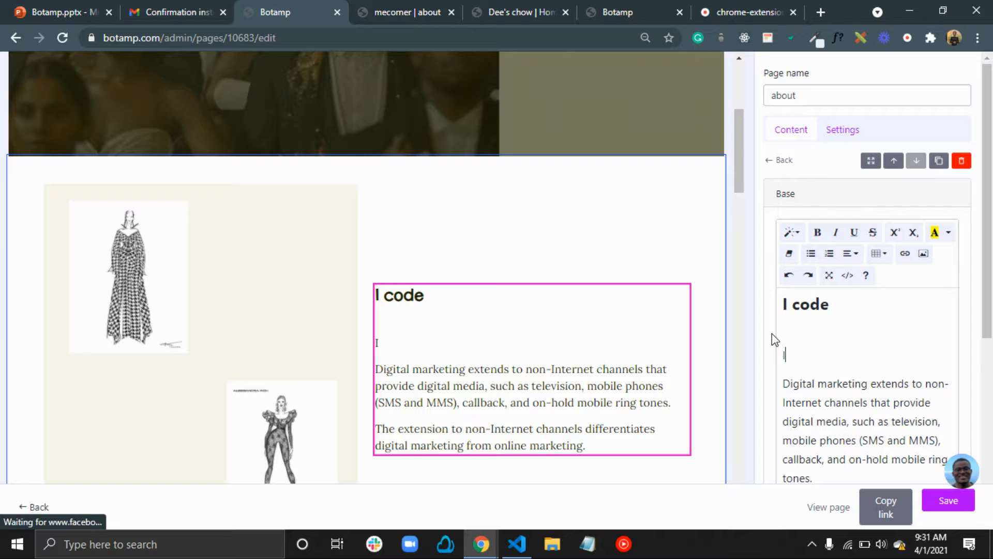
{"action": "left_click_drag", "start_coordinate": [830, 478], "coordinate": [752, 330]}
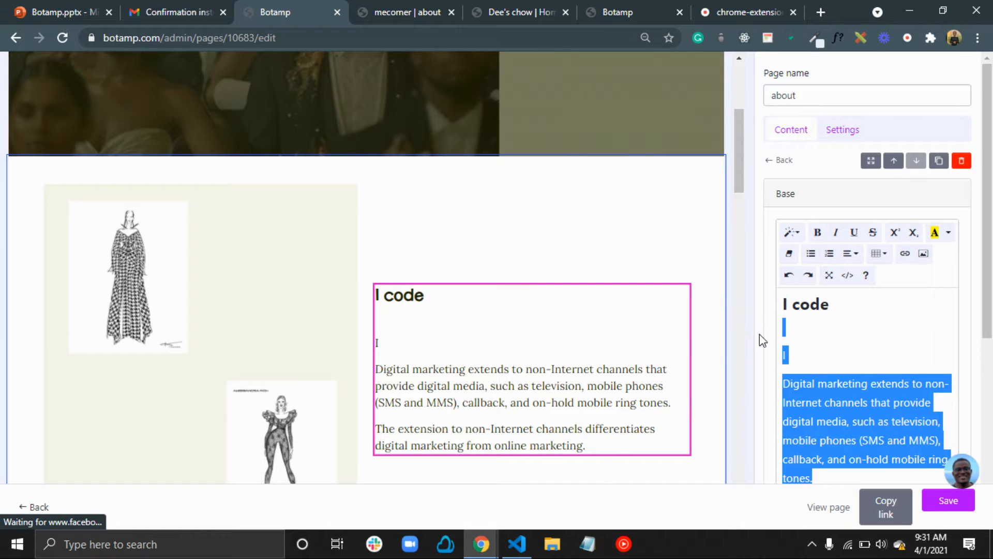
{"action": "key", "text": "BackSpace"}
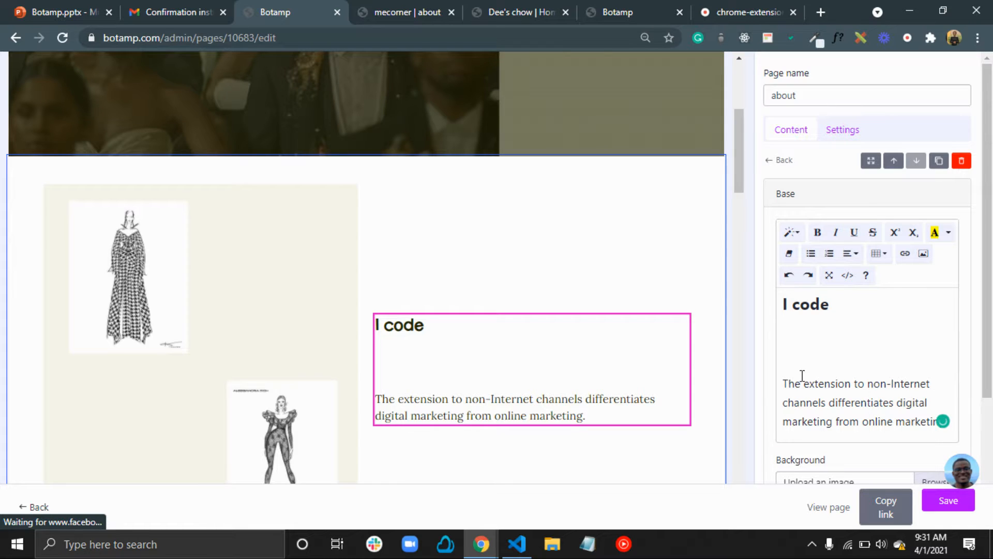
{"action": "left_click_drag", "start_coordinate": [785, 379], "coordinate": [920, 450]}
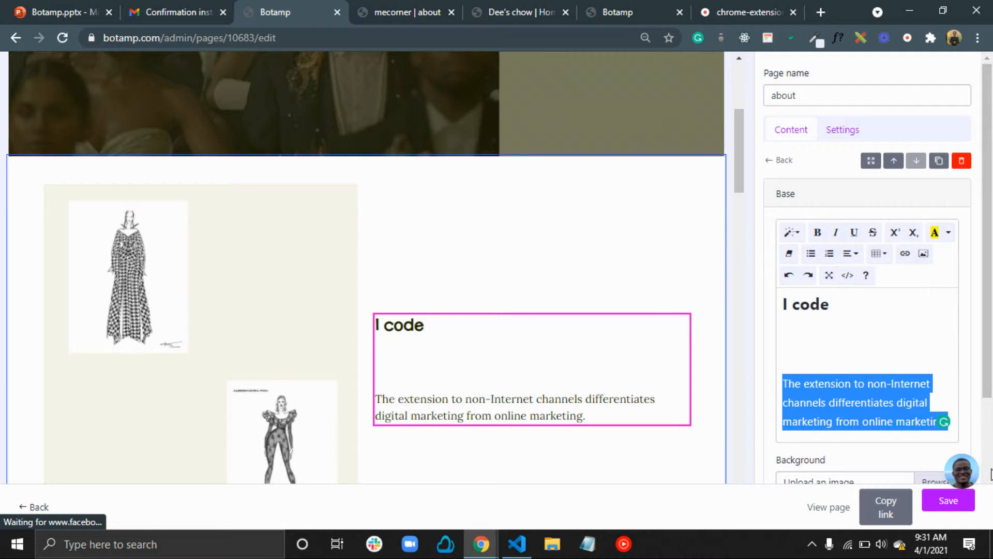
{"action": "key", "text": "BackSpace"}
- Write "I make beautiful websites that meets the need of my users." below the "I code" heading, separated by a blank line
{"action": "key", "text": "Return"}
{"action": "type", "text": "I make be"}
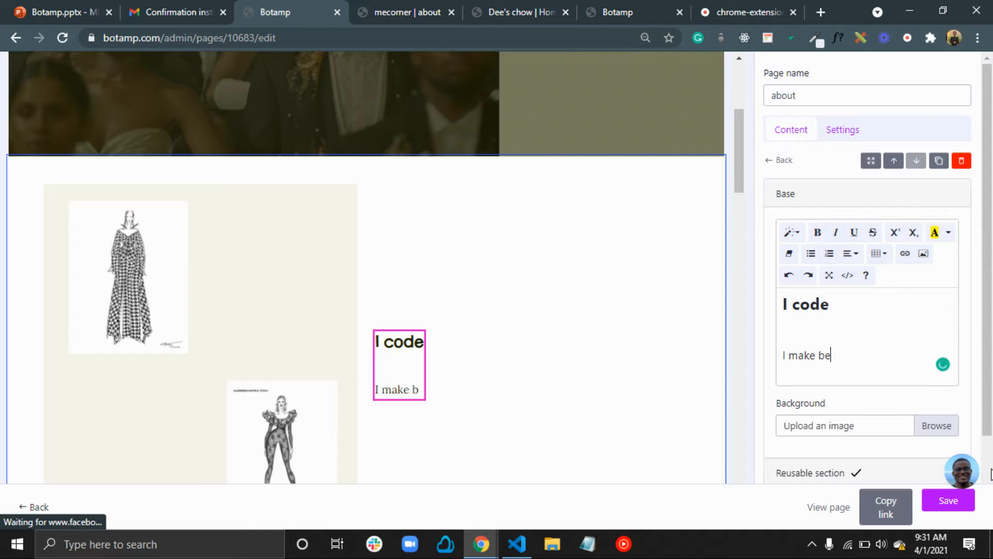
{"action": "type", "text": "autifu"}
{"action": "key", "text": "BackSpace"}
{"action": "type", "text": "ful websi"}
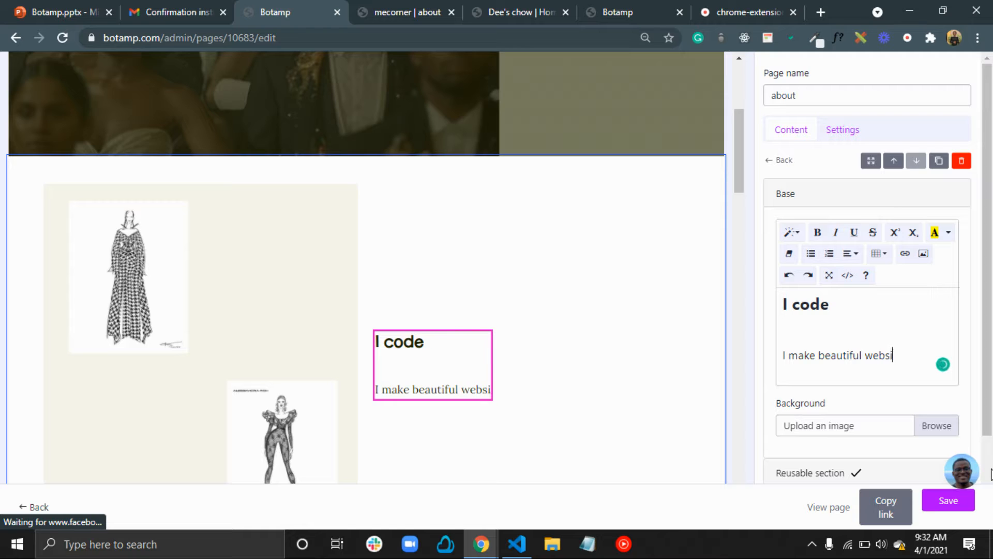
{"action": "type", "text": "tes that m"}
{"action": "key", "text": "BackSpace"}
{"action": "type", "text": "make be"}
{"action": "key", "text": "BackSpace"}
{"action": "key", "text": "BackSpace"}
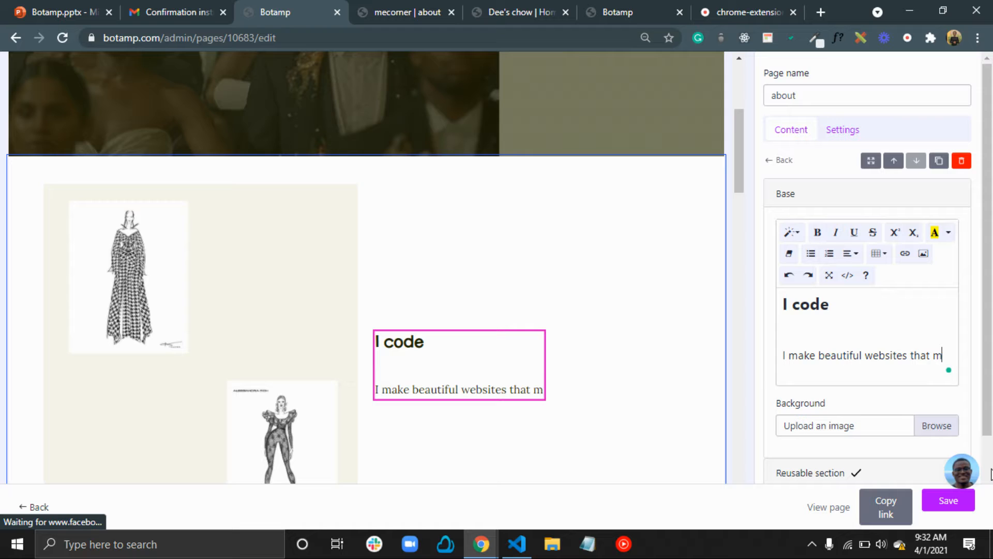
{"action": "type", "text": "eets the need of my users."}
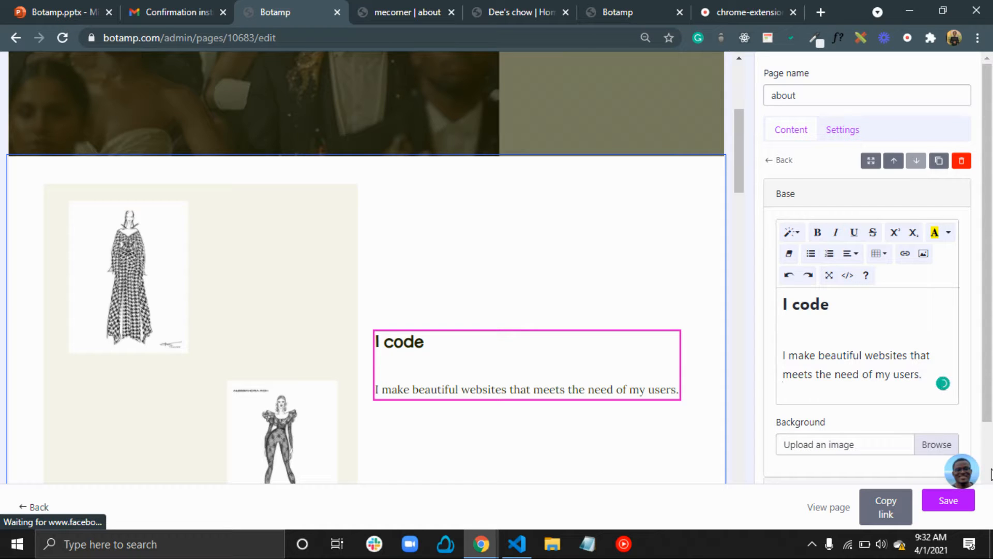
{"action": "left_click", "coordinate": [611, 333]}
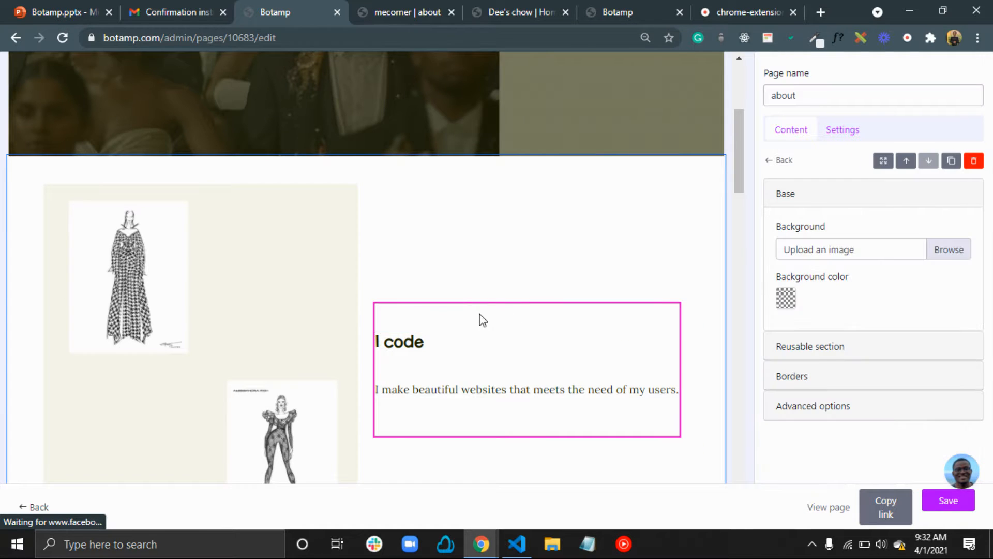
- Replace the desert image beside the "We take care of your Brand" text with ky9XP_aKU_IT_1280x1280_KaMXZQjO.jpg
{"action": "scroll", "coordinate": [480, 315], "scroll_direction": "down", "scroll_amount": 6}
{"action": "left_click", "coordinate": [428, 372]}
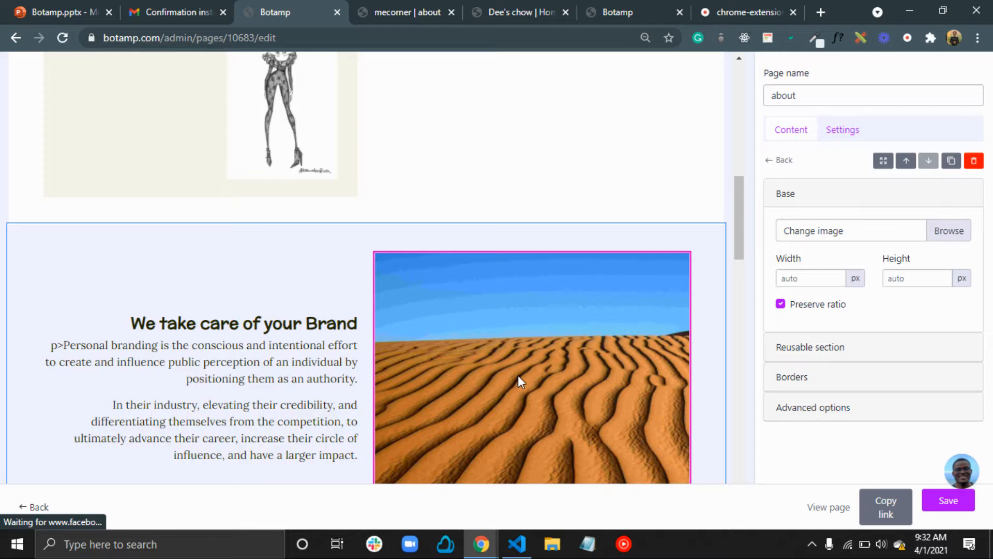
{"action": "scroll", "coordinate": [518, 381], "scroll_direction": "down", "scroll_amount": 4}
{"action": "left_click", "coordinate": [957, 237]}
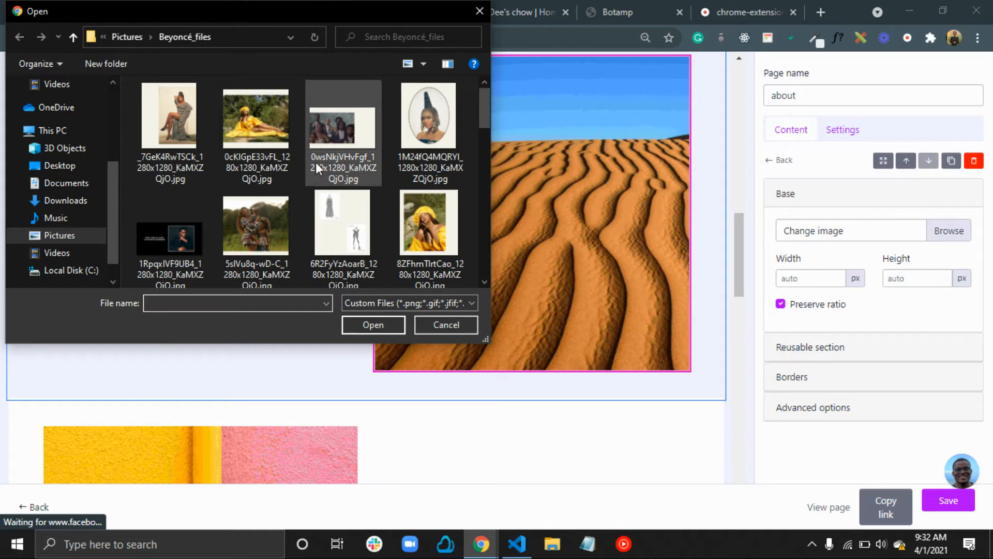
{"action": "scroll", "coordinate": [316, 162], "scroll_direction": "down", "scroll_amount": 5}
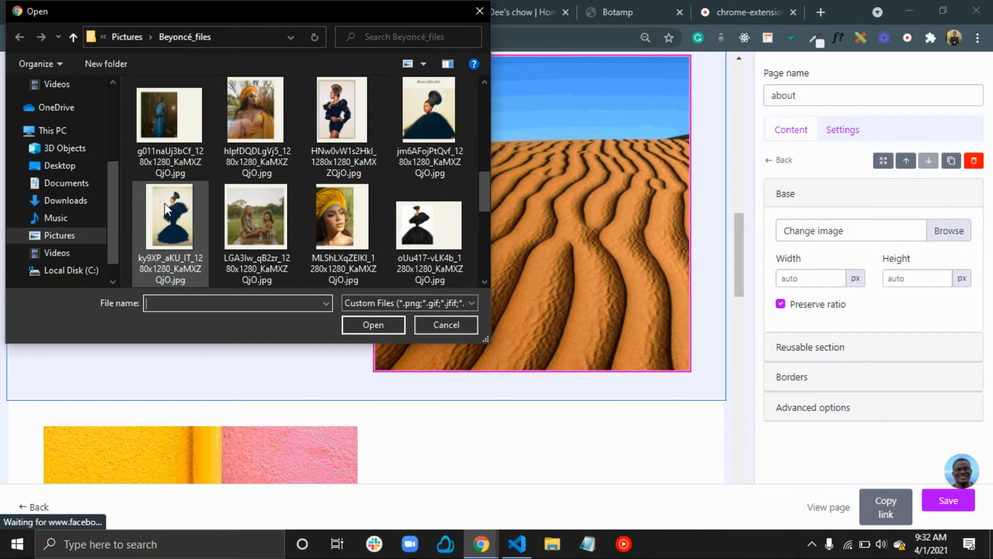
{"action": "left_click", "coordinate": [164, 203]}
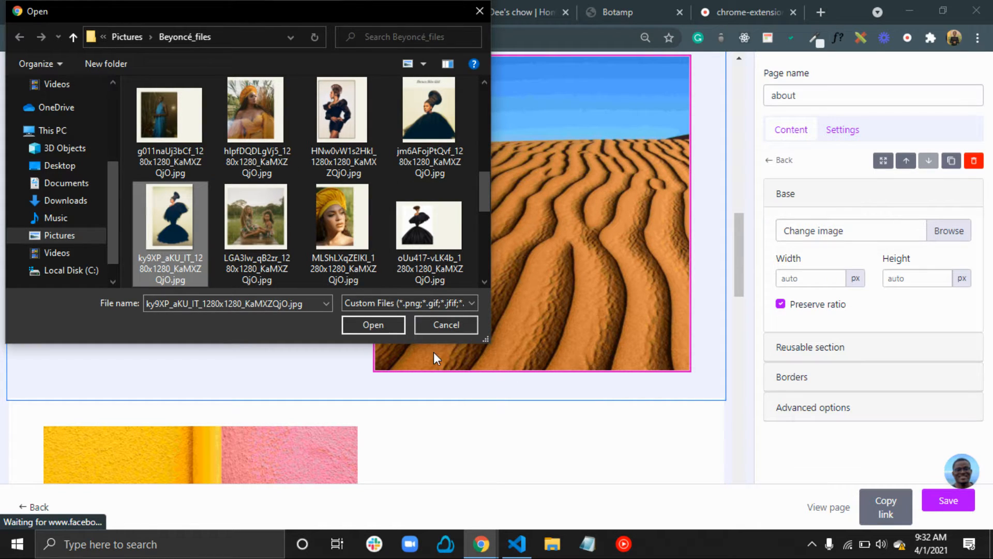
{"action": "left_click", "coordinate": [386, 328]}
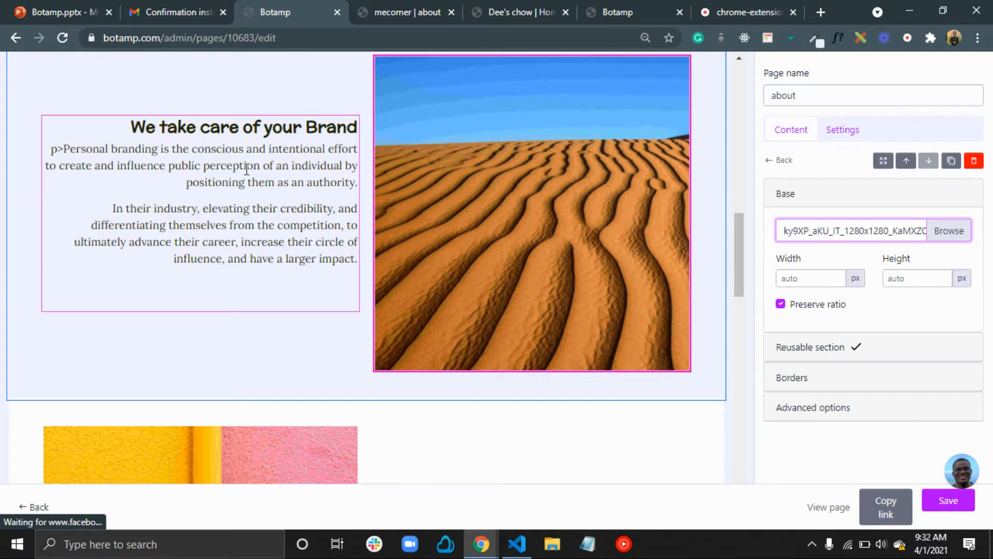
- Change the "We take care of your Brand" heading to "I style"
{"action": "scroll", "coordinate": [245, 169], "scroll_direction": "up", "scroll_amount": 1}
{"action": "left_click", "coordinate": [265, 255]}
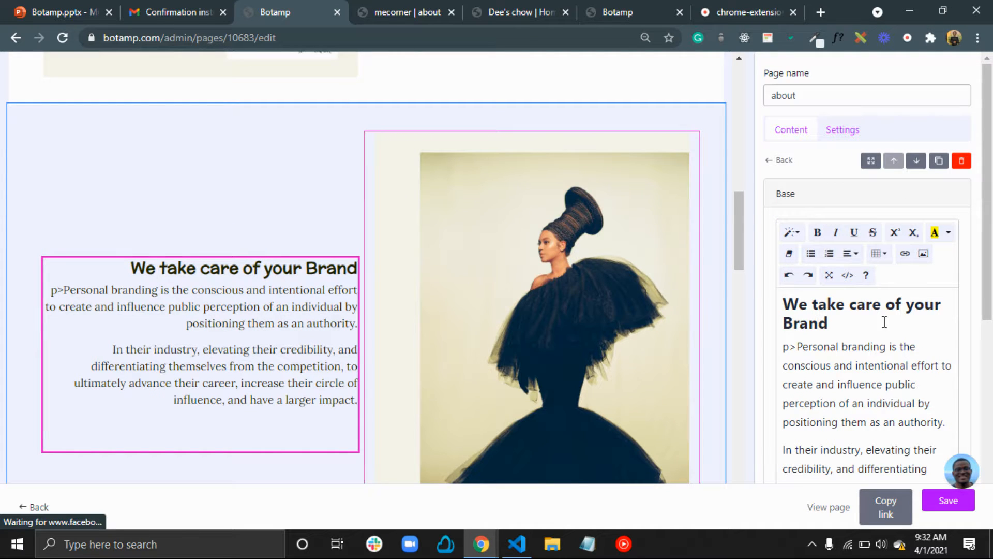
{"action": "left_click_drag", "start_coordinate": [822, 321], "coordinate": [774, 309]}
{"action": "key", "text": "BackSpace"}
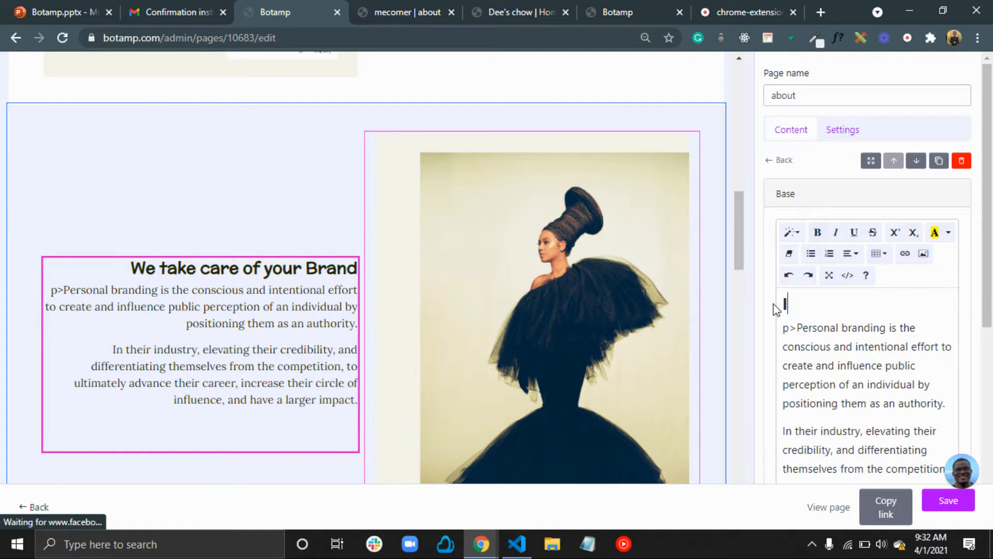
{"action": "type", "text": "I STY"}
{"action": "key", "text": "BackSpace"}
{"action": "key", "text": "BackSpace"}
{"action": "key", "text": "BackSpace"}
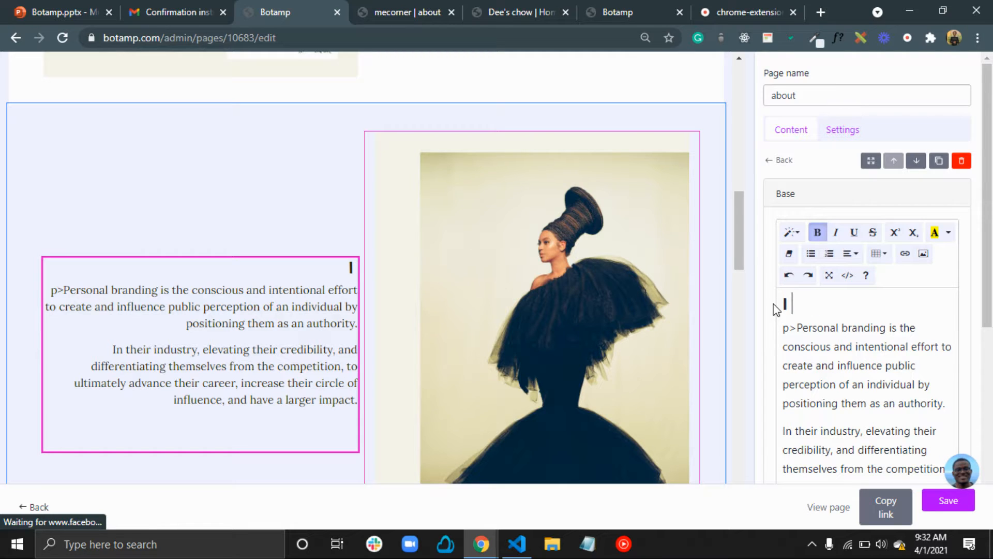
{"action": "type", "text": "styled"}
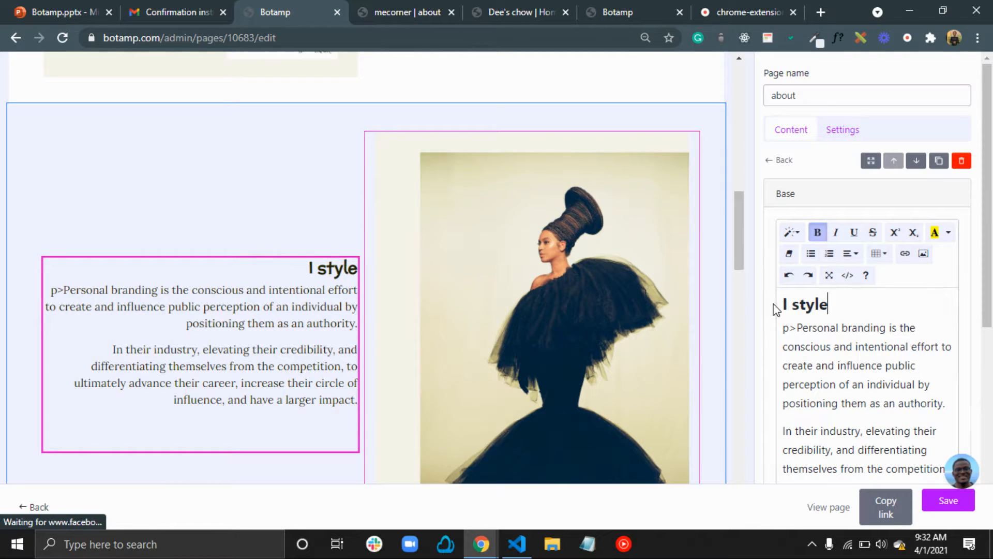
{"action": "key", "text": "Down"}
{"action": "key", "text": "Up"}
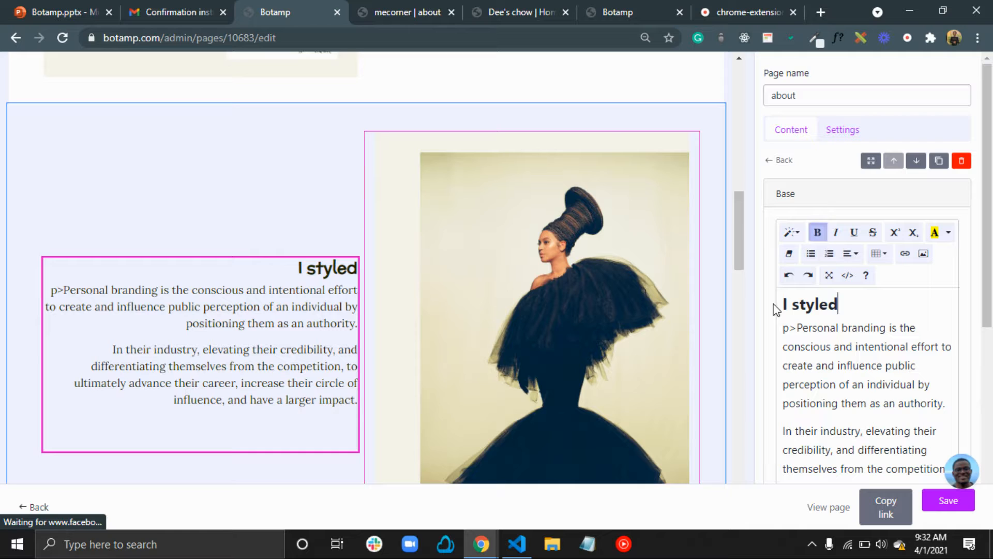
{"action": "key", "text": "BackSpace"}
- Delete the placeholder personal branding paragraphs under the "I style" heading
{"action": "key", "text": "Left"}
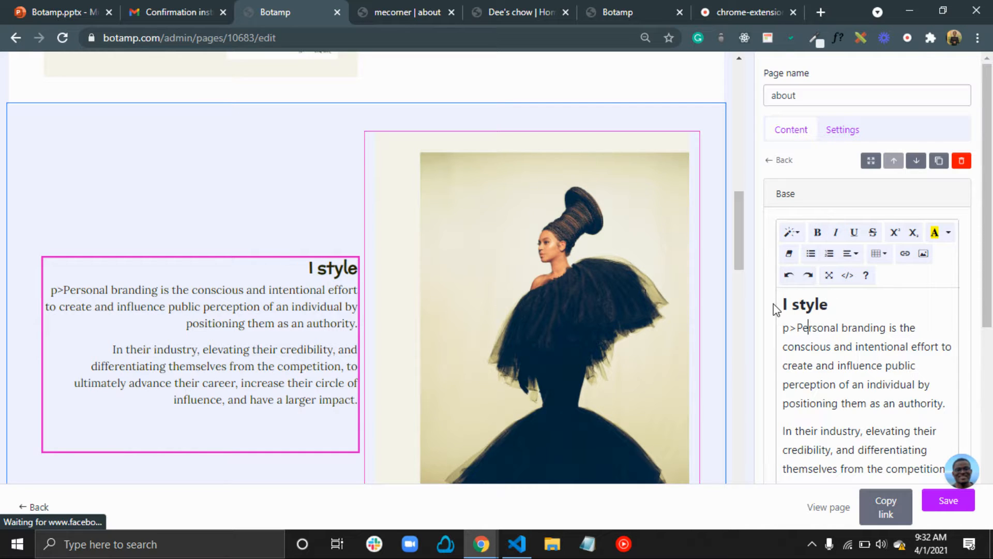
{"action": "key", "text": "shift+Down"}
{"action": "key", "text": "shift+Down"}
{"action": "key", "text": "shift+Down"}
{"action": "key", "text": "shift+Down"}
{"action": "key", "text": "shift+Down"}
{"action": "key", "text": "shift+Down"}
{"action": "key", "text": "shift+Down"}
{"action": "key", "text": "shift+Down"}
{"action": "key", "text": "shift+Down"}
{"action": "key", "text": "shift+Down"}
{"action": "key", "text": "shift+Down"}
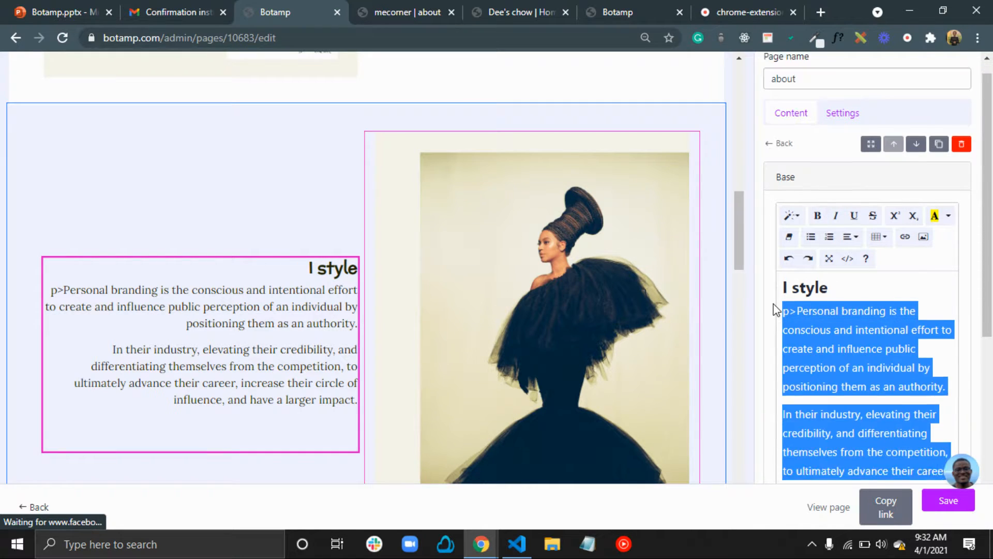
{"action": "type", "text": "X"}
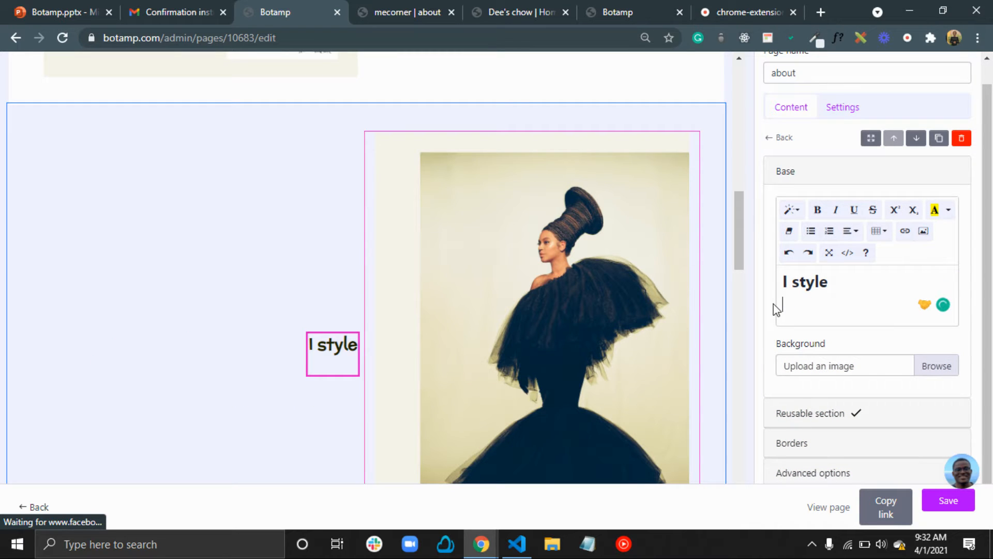
- Write "I can be your personal style guide, and one-stop shop to building your confidence through the way you look." under the "I style" heading
{"action": "type", "text": " can be"}
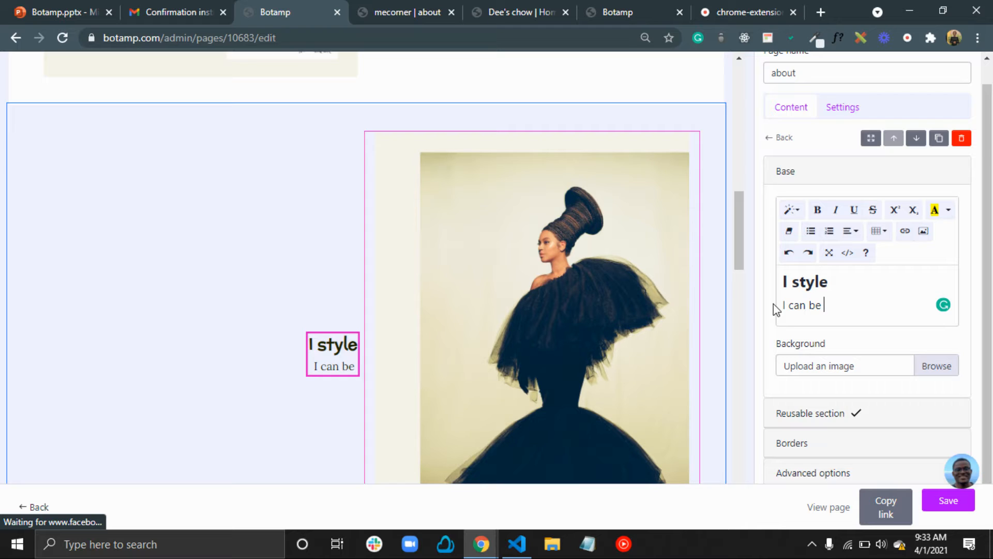
{"action": "type", "text": "your person"}
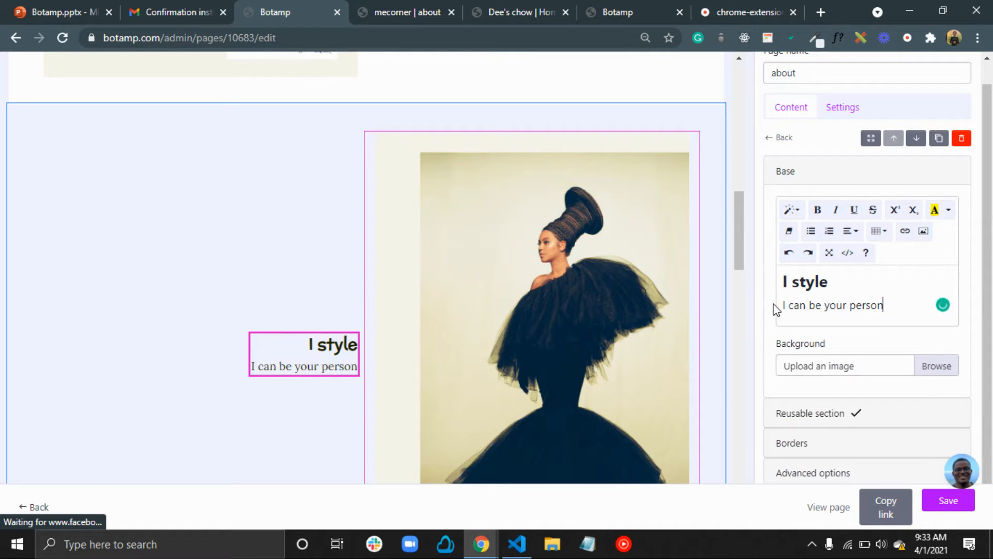
{"action": "type", "text": "al style guide"}
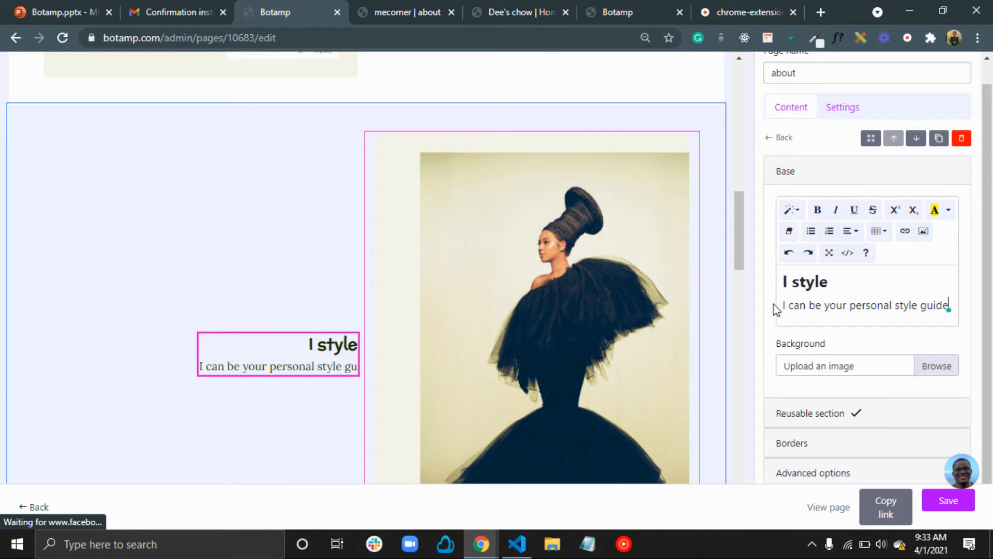
{"action": "type", "text": ", and one sto"}
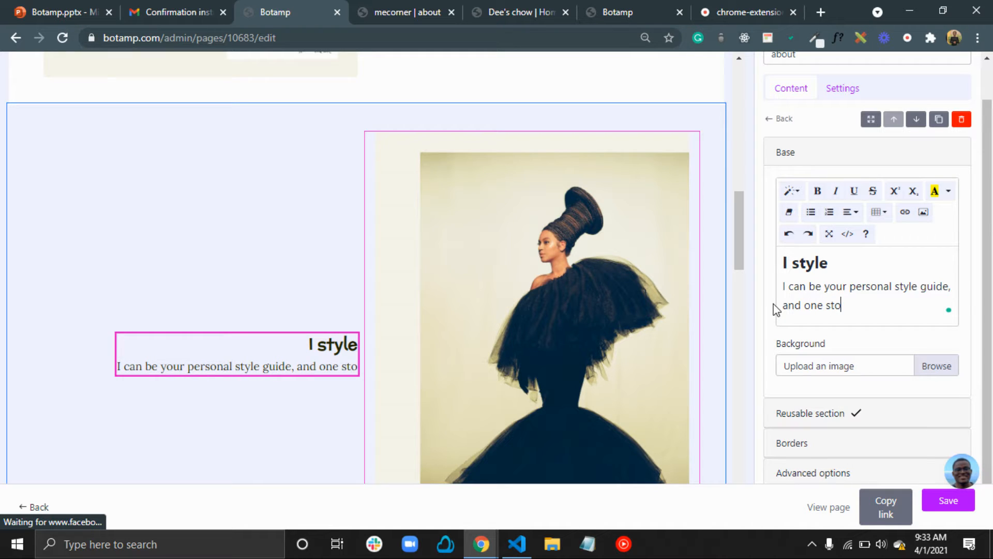
{"action": "type", "text": "p shop to buil"}
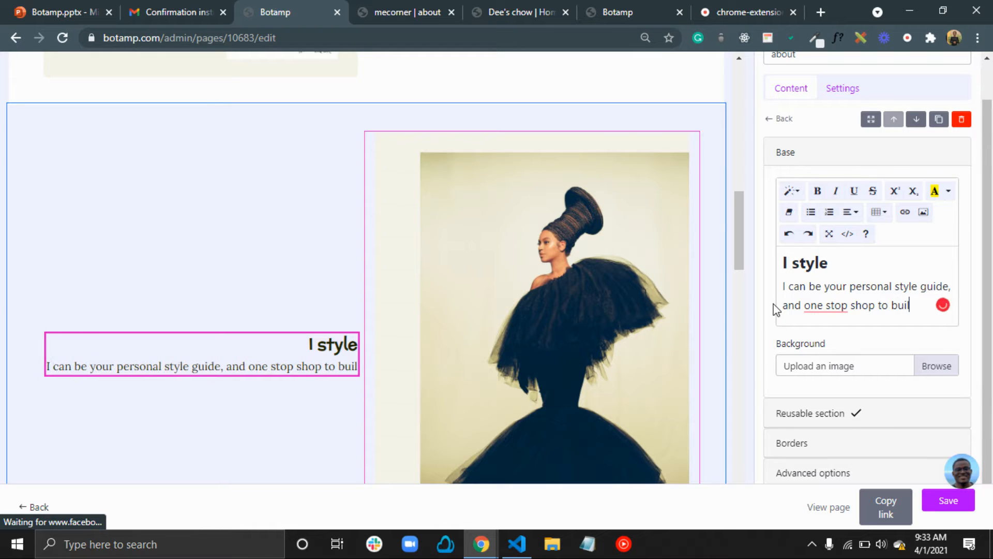
{"action": "type", "text": "ding your confidence through"}
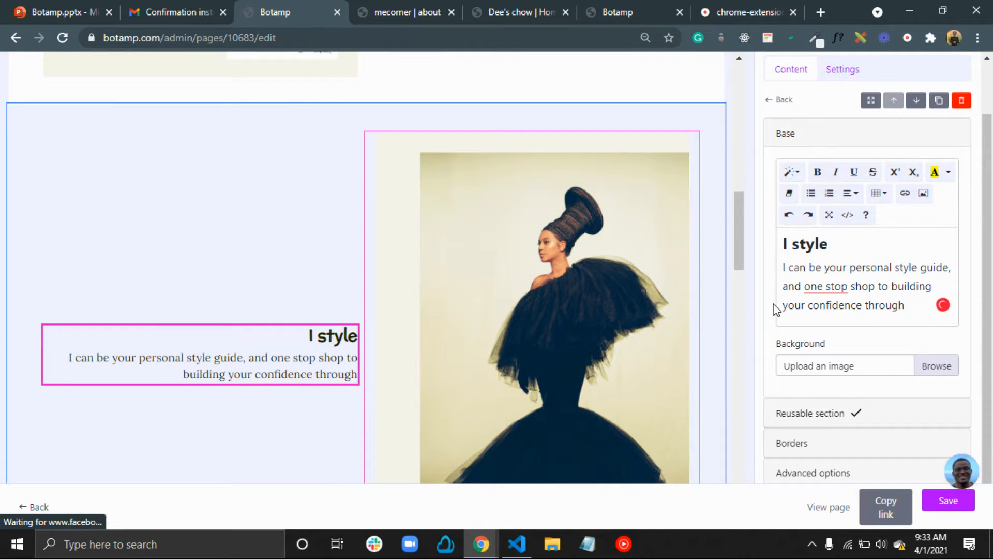
{"action": "type", "text": " th"}
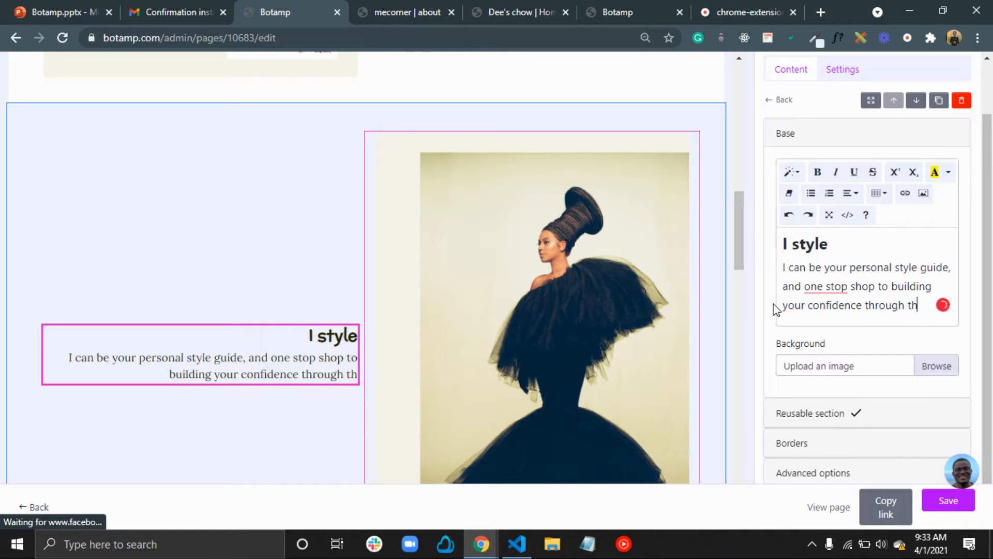
{"action": "type", "text": "e way yo"}
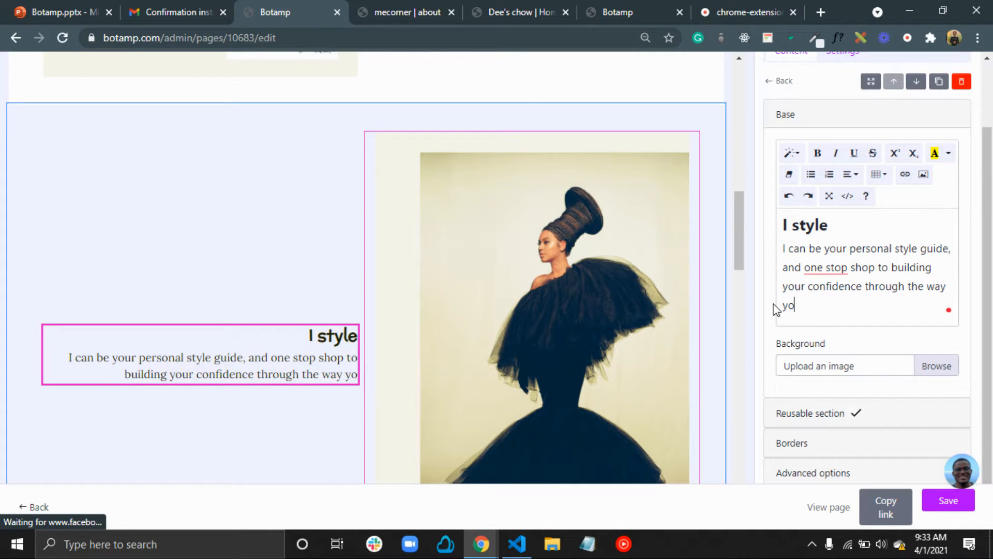
{"action": "type", "text": "u look."}
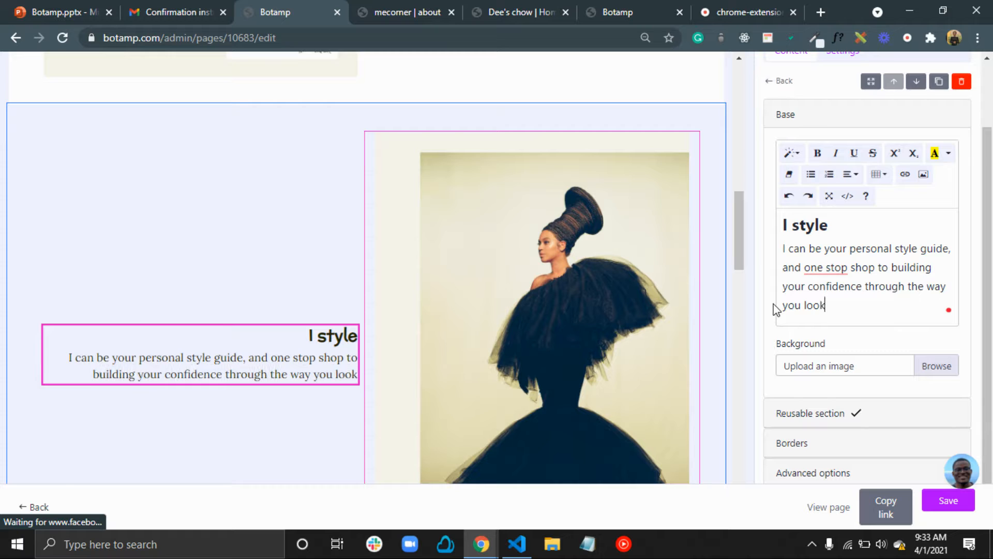
{"action": "left_click", "coordinate": [840, 269]}
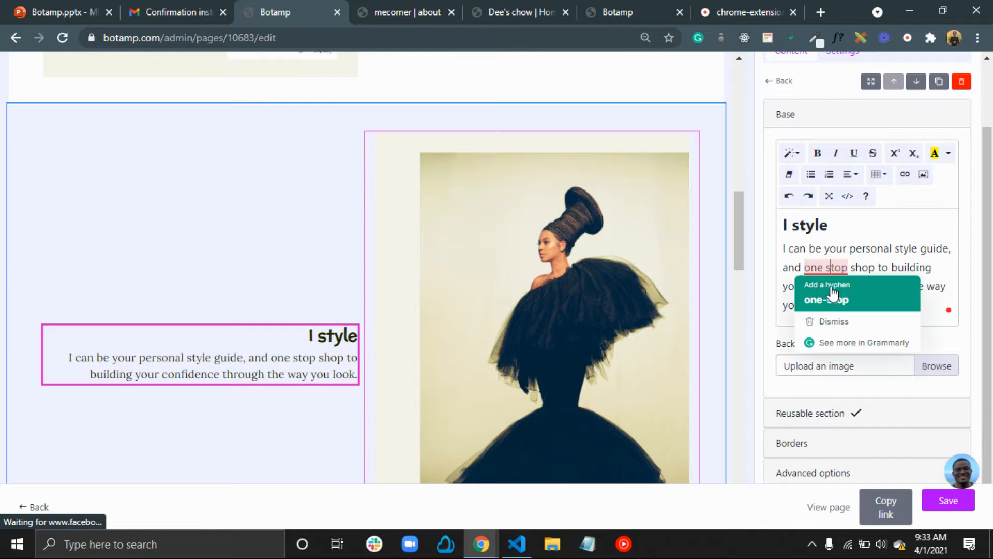
{"action": "left_click", "coordinate": [827, 299]}
- Delete the whole "Seo and web referencing" section with the yellow and pink wall image
{"action": "scroll", "coordinate": [347, 346], "scroll_direction": "down", "scroll_amount": 4}
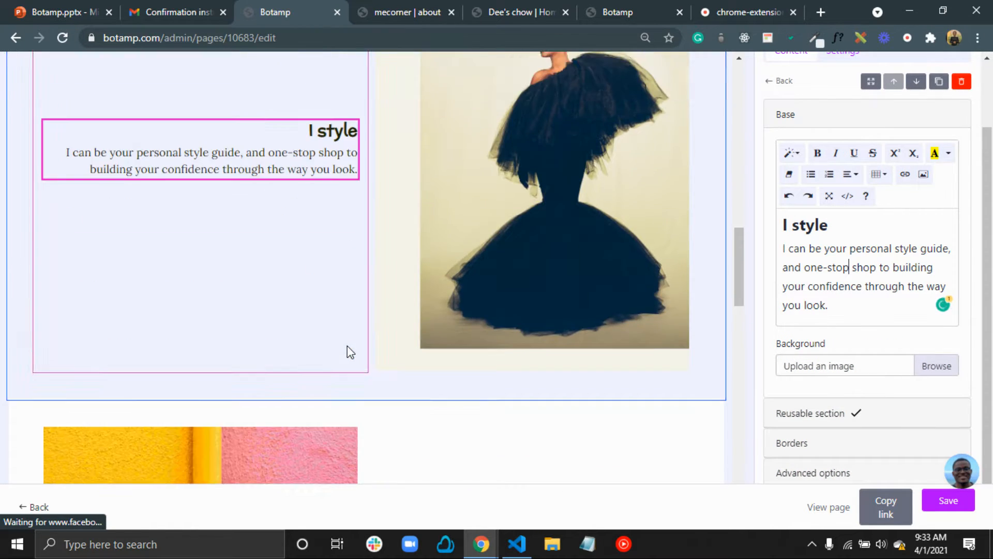
{"action": "scroll", "coordinate": [346, 345], "scroll_direction": "up", "scroll_amount": 5}
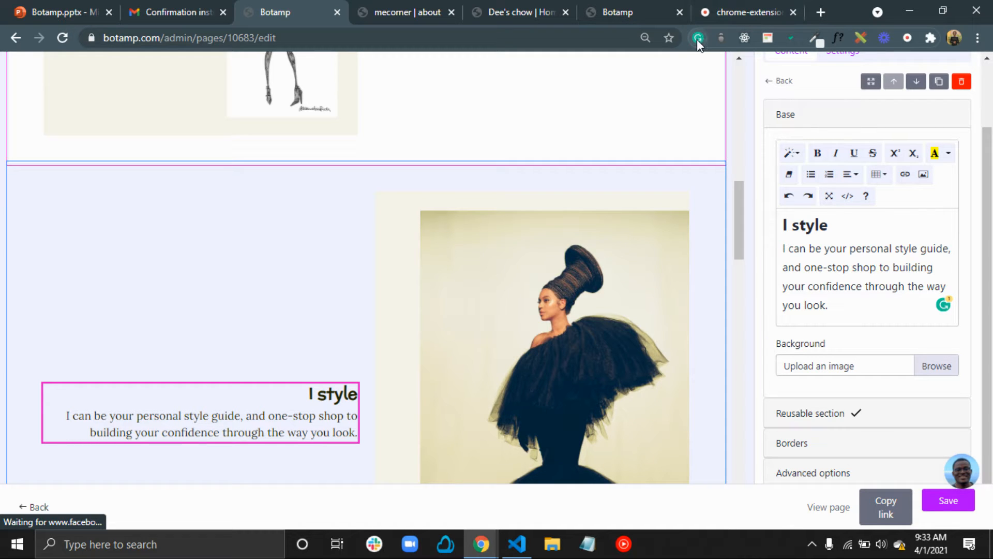
{"action": "scroll", "coordinate": [371, 243], "scroll_direction": "down", "scroll_amount": 6}
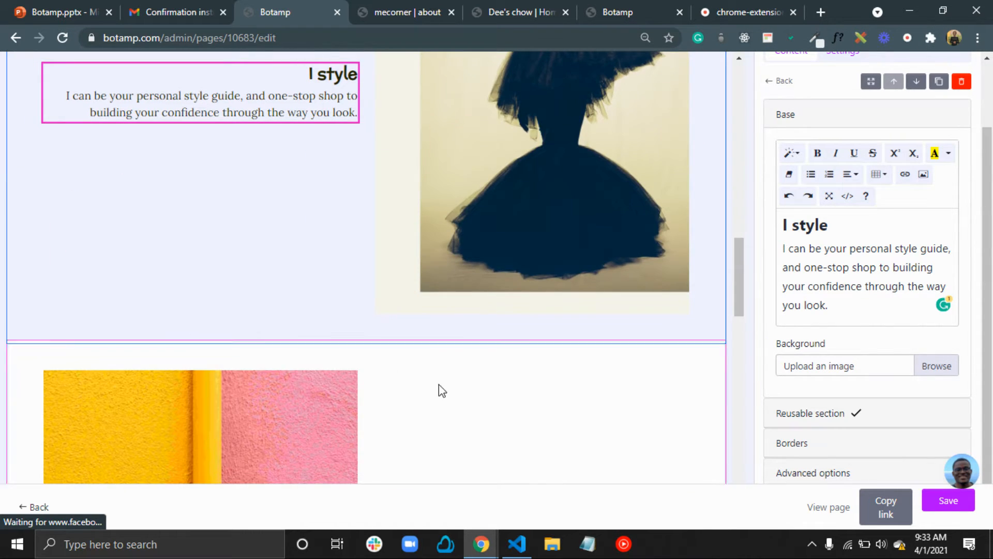
{"action": "scroll", "coordinate": [391, 367], "scroll_direction": "down", "scroll_amount": 5}
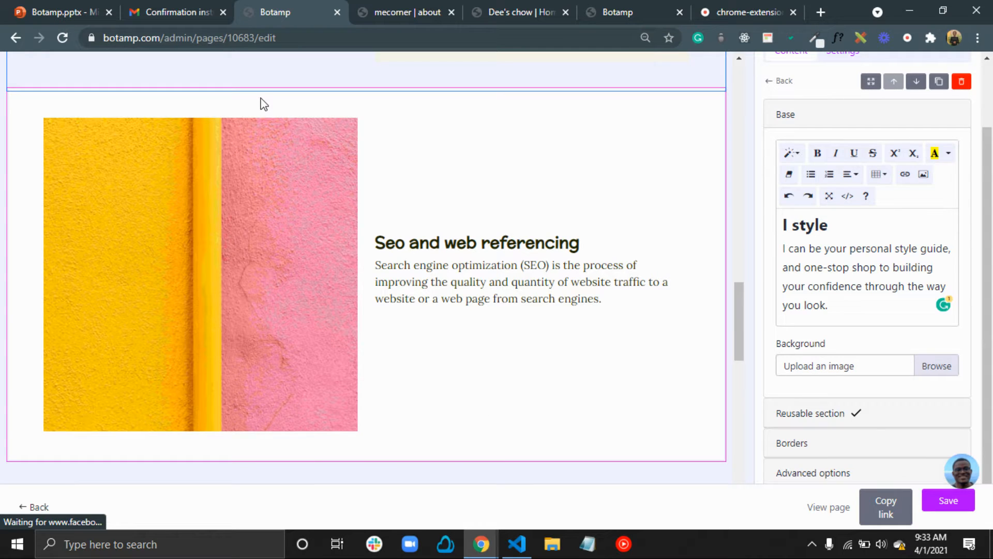
{"action": "left_click", "coordinate": [264, 104]}
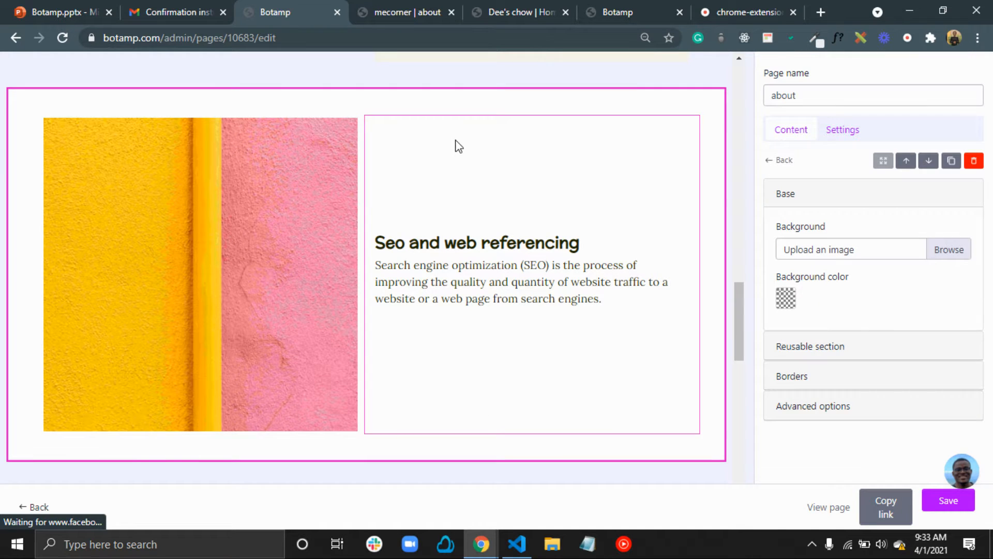
{"action": "left_click", "coordinate": [974, 162]}
- Try to change the "I style" section's background color from lavender to a very pale pink
{"action": "scroll", "coordinate": [546, 350], "scroll_direction": "up", "scroll_amount": 8}
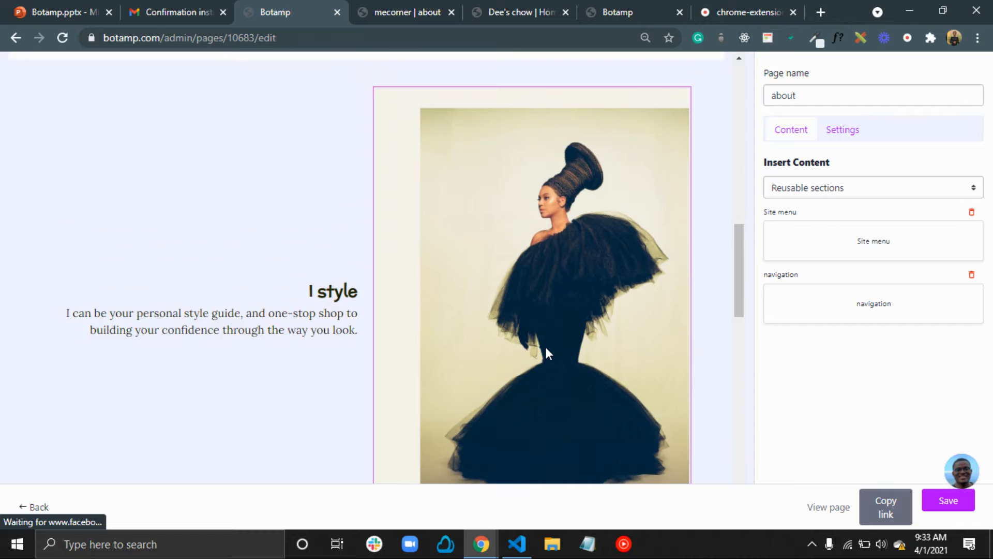
{"action": "scroll", "coordinate": [545, 351], "scroll_direction": "up", "scroll_amount": 10}
{"action": "scroll", "coordinate": [546, 352], "scroll_direction": "down", "scroll_amount": 15}
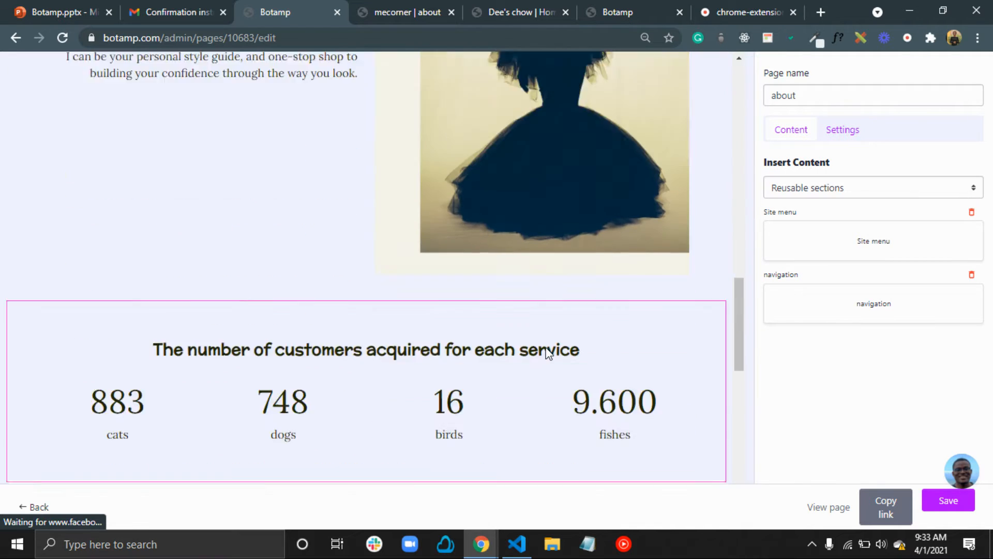
{"action": "scroll", "coordinate": [547, 352], "scroll_direction": "down", "scroll_amount": 2}
{"action": "scroll", "coordinate": [632, 168], "scroll_direction": "up", "scroll_amount": 8}
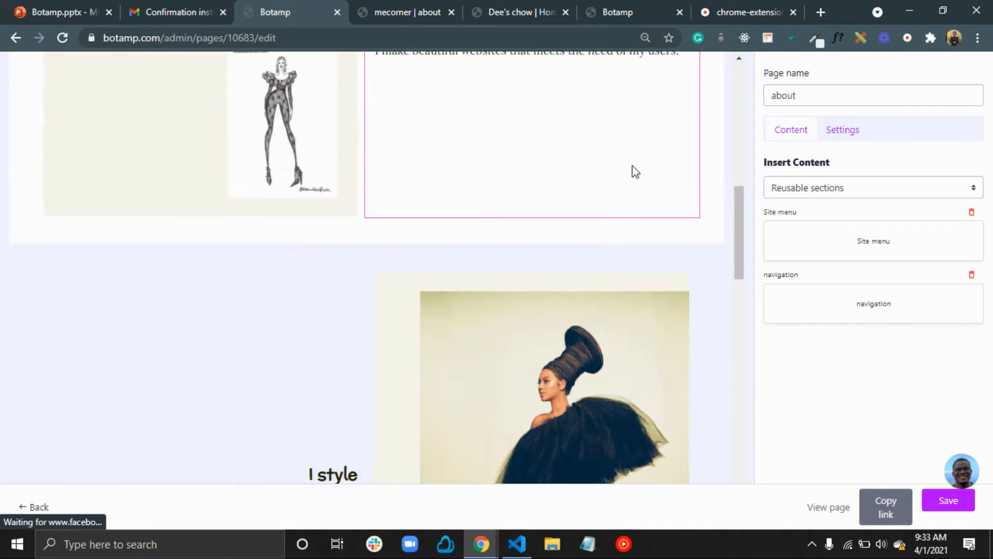
{"action": "left_click", "coordinate": [401, 291]}
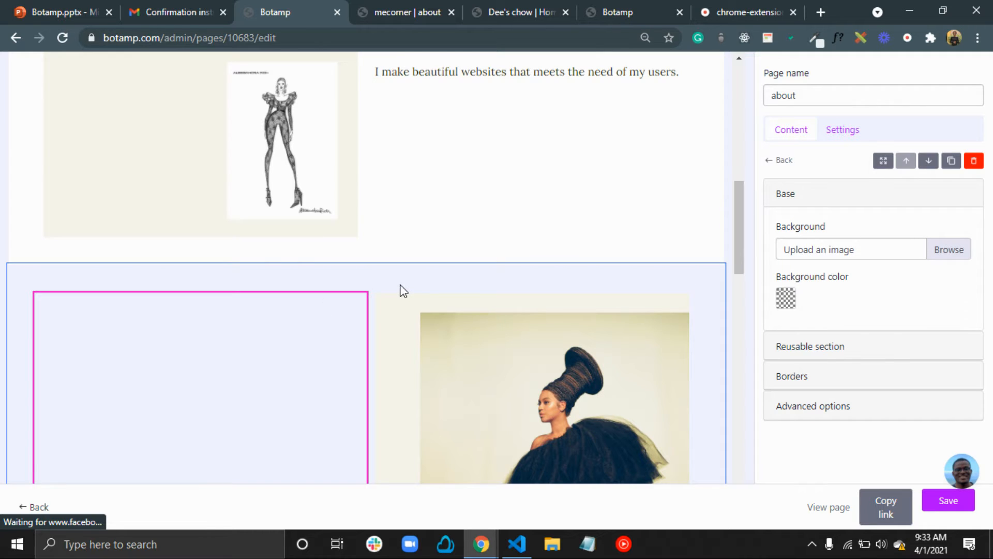
{"action": "scroll", "coordinate": [368, 305], "scroll_direction": "down", "scroll_amount": 8}
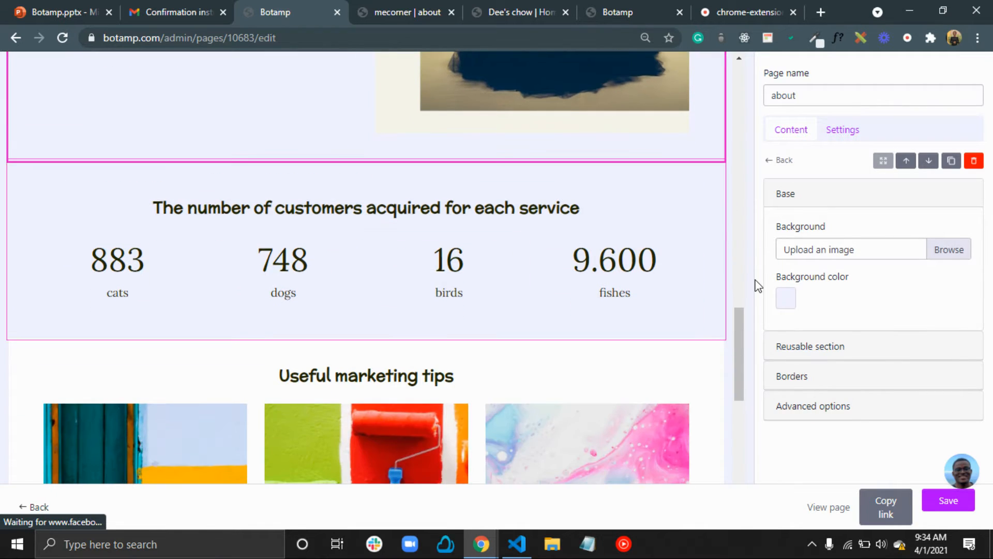
{"action": "left_click", "coordinate": [786, 298]}
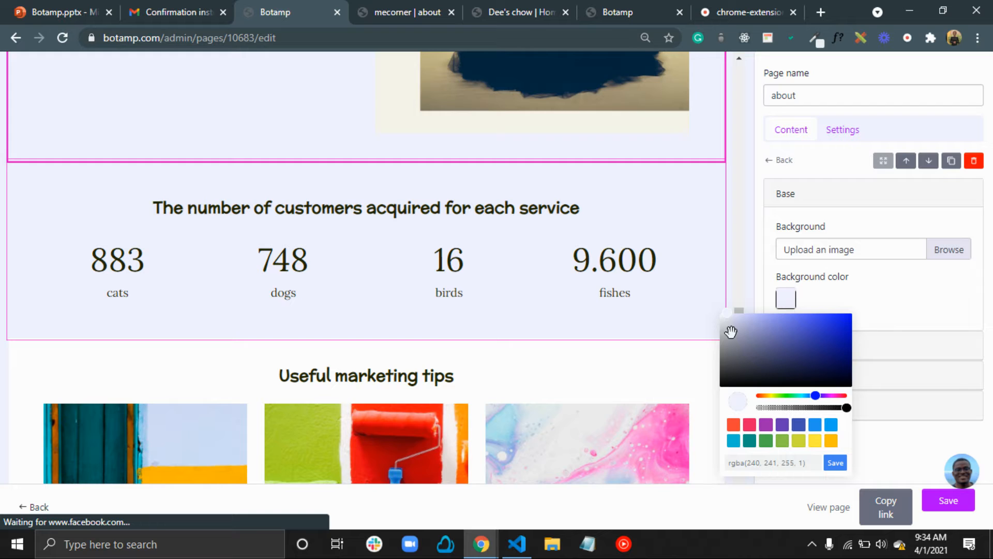
{"action": "left_click_drag", "start_coordinate": [726, 328], "coordinate": [721, 316]}
{"action": "left_click", "coordinate": [810, 395]}
{"action": "left_click_drag", "start_coordinate": [810, 401], "coordinate": [690, 391]}
{"action": "mouse_move", "coordinate": [723, 311]}
{"action": "left_mouse_down"}
{"action": "mouse_move", "coordinate": [720, 322]}
{"action": "mouse_move", "coordinate": [720, 312]}
{"action": "left_mouse_up"}
{"action": "left_click", "coordinate": [835, 462]}
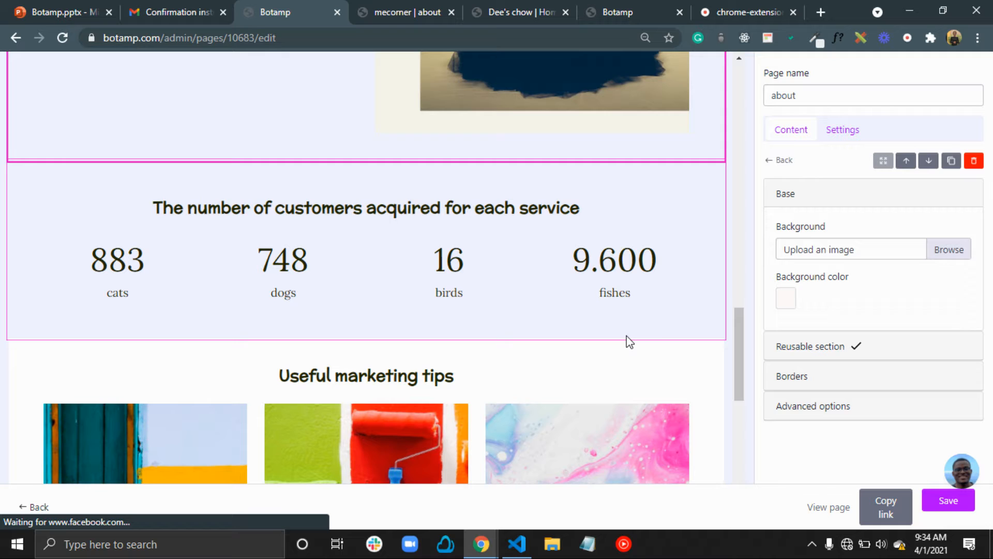
- Set the background color of the "I style" section to the off-white rgba(250, 250, 250, 1)
{"action": "scroll", "coordinate": [493, 241], "scroll_direction": "up", "scroll_amount": 9}
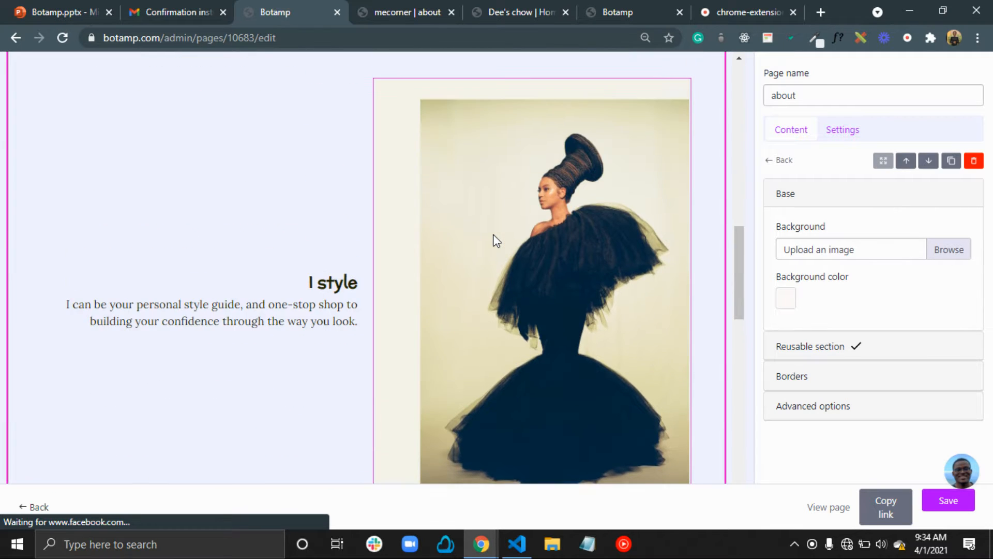
{"action": "left_click", "coordinate": [333, 318]}
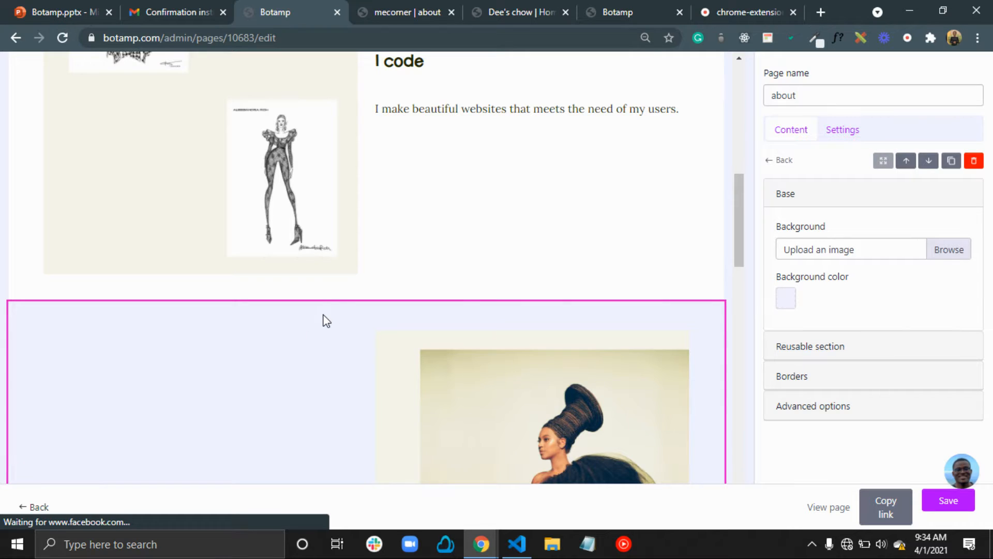
{"action": "scroll", "coordinate": [323, 321], "scroll_direction": "down", "scroll_amount": 2}
{"action": "scroll", "coordinate": [324, 321], "scroll_direction": "down", "scroll_amount": 7}
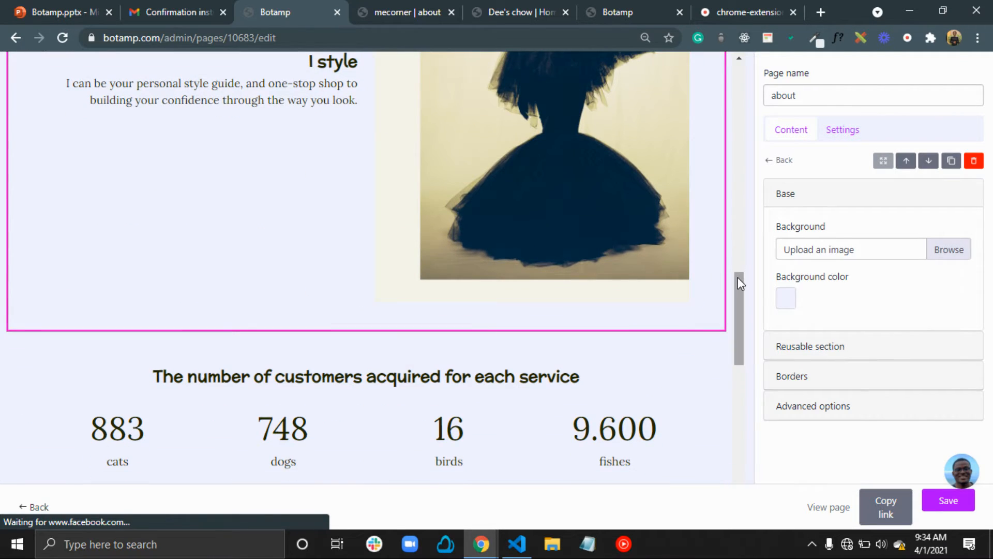
{"action": "left_click", "coordinate": [786, 305]}
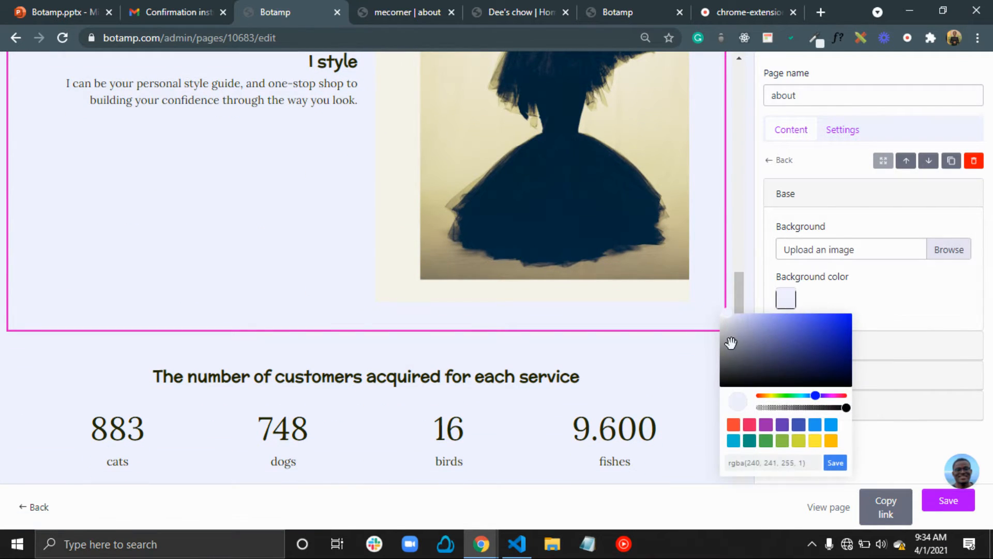
{"action": "left_click_drag", "start_coordinate": [813, 392], "coordinate": [644, 395]}
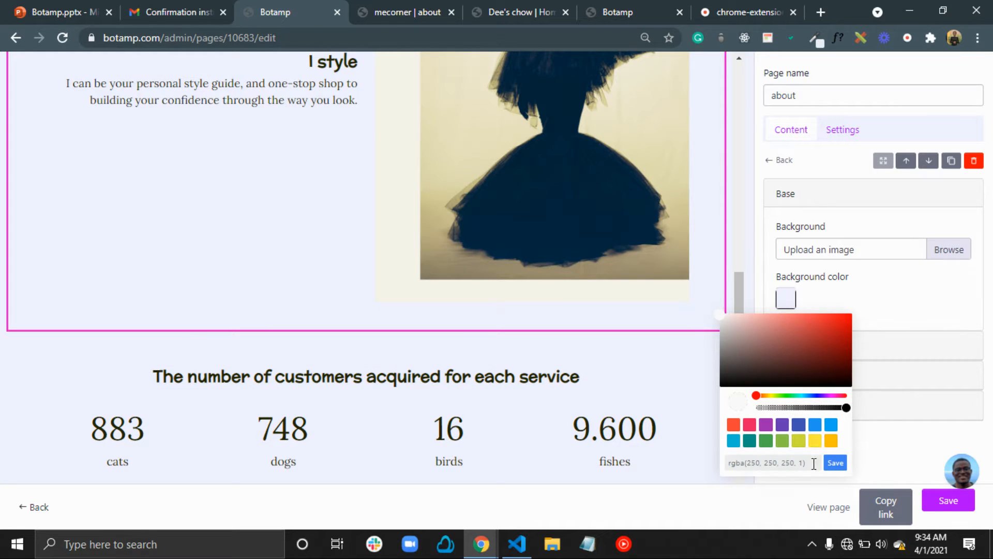
{"action": "left_click", "coordinate": [834, 463]}
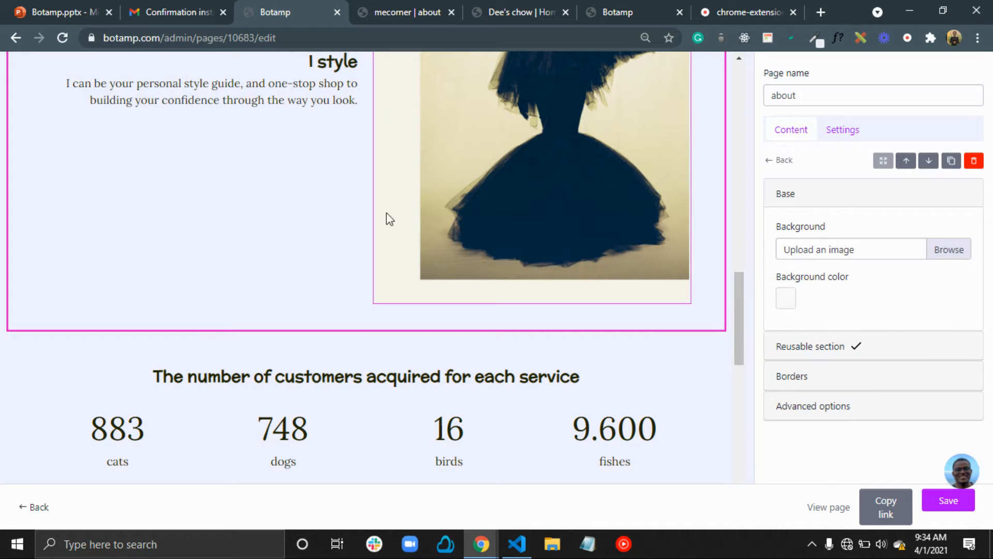
- Set the background color of the "The number of customers acquired for each service" section to white, rgba(255, 255, 255, 1)
{"action": "scroll", "coordinate": [345, 213], "scroll_direction": "up", "scroll_amount": 7}
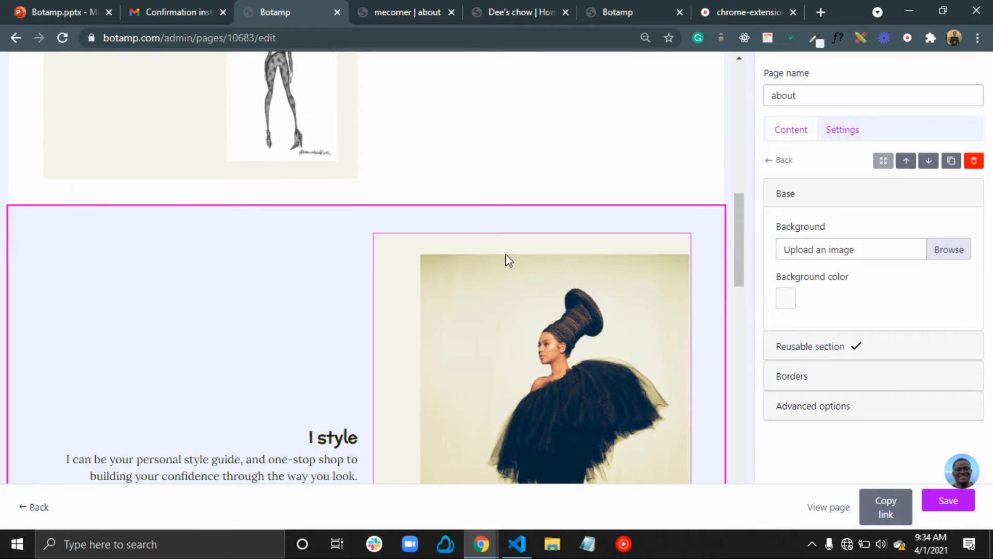
{"action": "scroll", "coordinate": [317, 321], "scroll_direction": "down", "scroll_amount": 10}
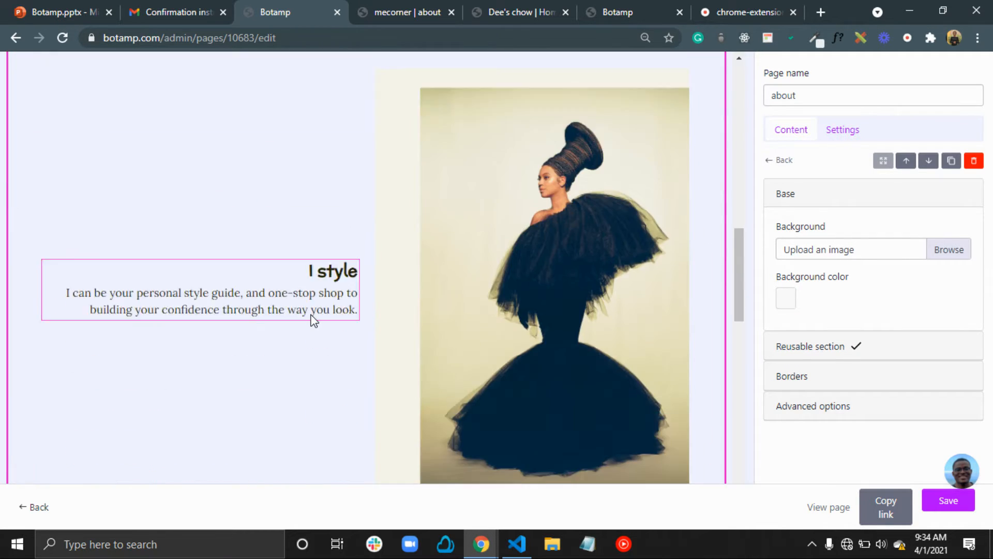
{"action": "scroll", "coordinate": [470, 178], "scroll_direction": "up", "scroll_amount": 2}
{"action": "scroll", "coordinate": [470, 180], "scroll_direction": "up", "scroll_amount": 1}
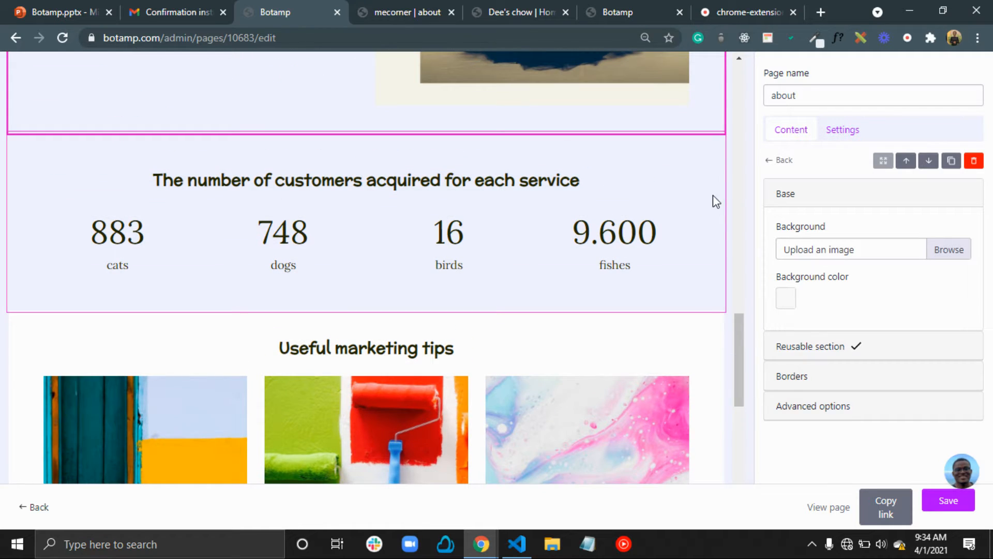
{"action": "left_click", "coordinate": [707, 234]}
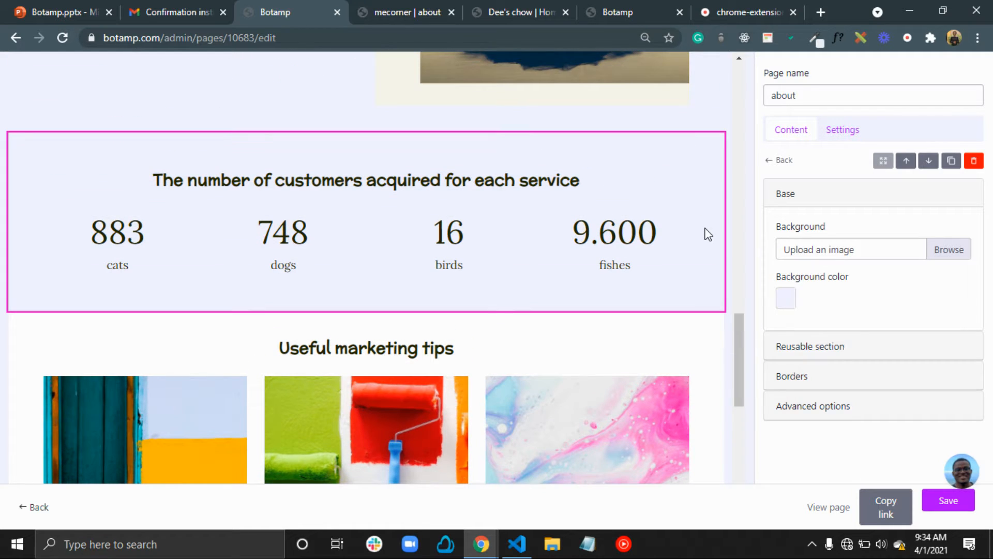
{"action": "left_click", "coordinate": [781, 306]}
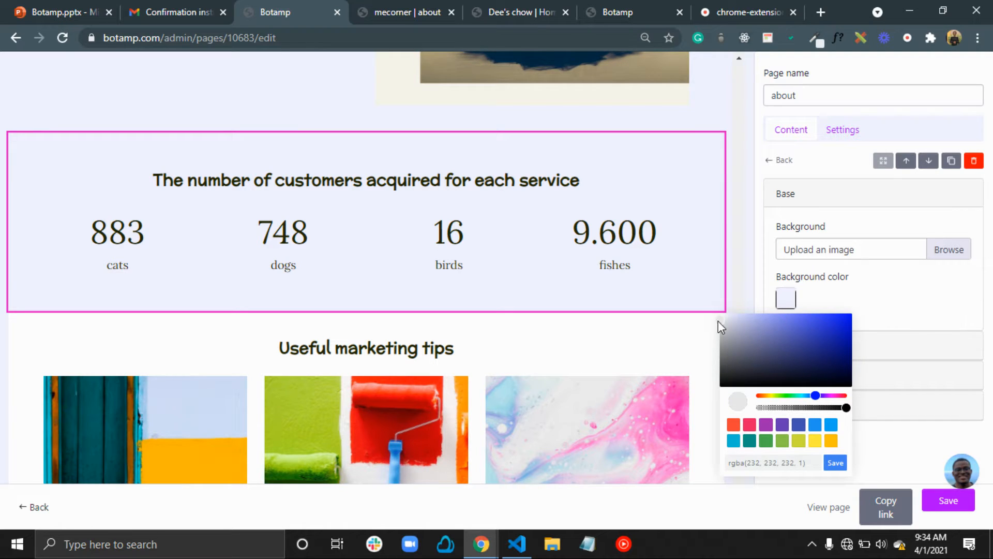
{"action": "left_click", "coordinate": [740, 383]}
{"action": "left_click", "coordinate": [750, 424]}
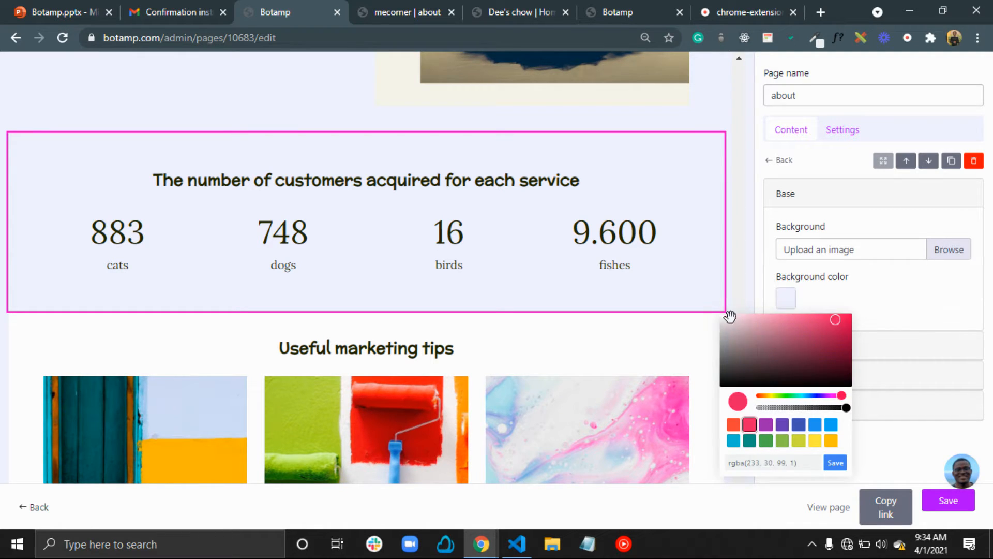
{"action": "left_click_drag", "start_coordinate": [835, 321], "coordinate": [630, 330]}
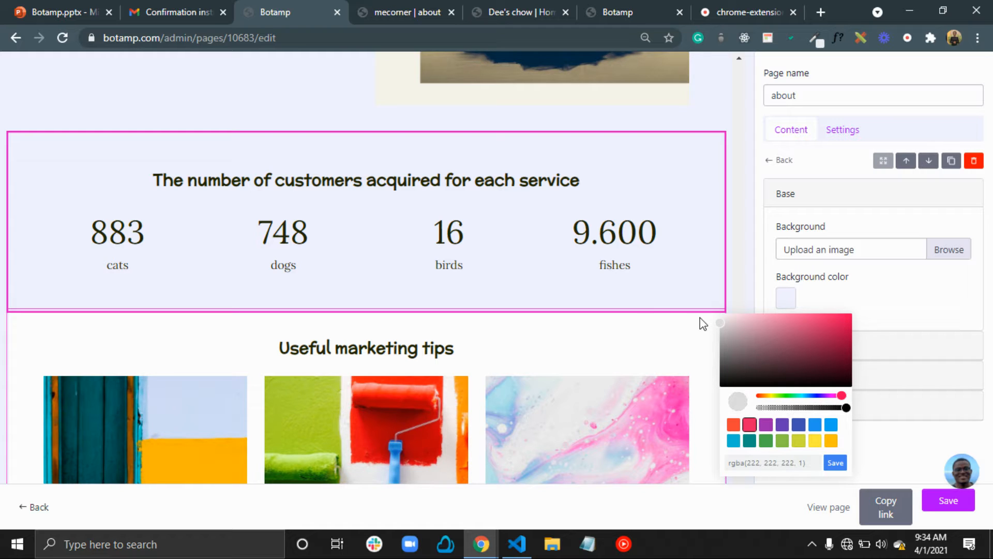
{"action": "left_click_drag", "start_coordinate": [718, 320], "coordinate": [721, 306]}
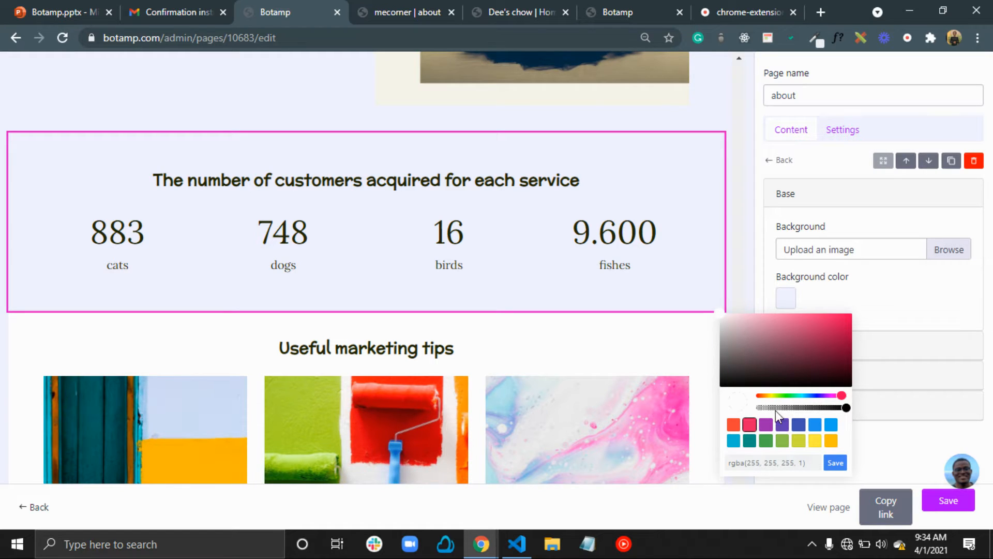
{"action": "left_click", "coordinate": [835, 463]}
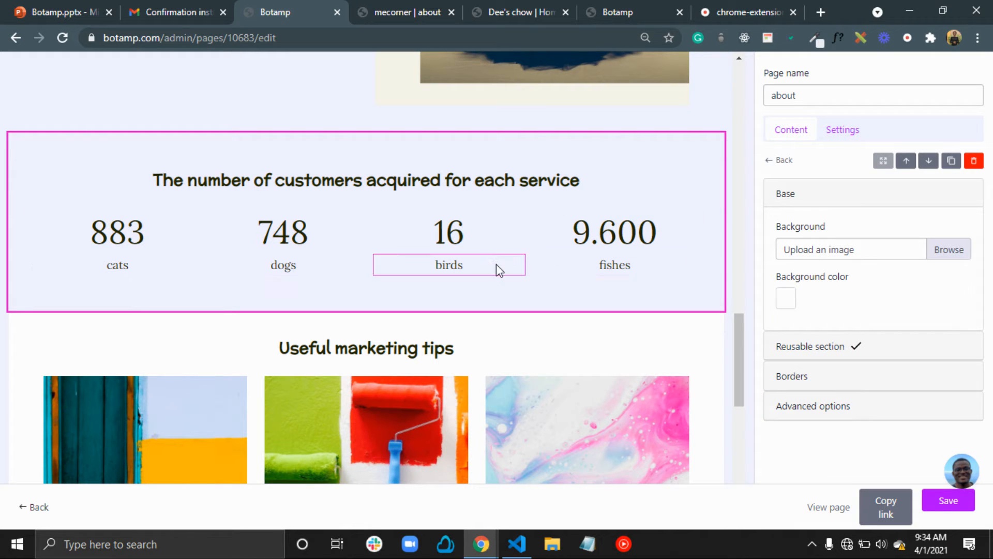
- Delete the whole "Useful marketing tips" section
{"action": "scroll", "coordinate": [617, 218], "scroll_direction": "up", "scroll_amount": 1}
{"action": "scroll", "coordinate": [617, 218], "scroll_direction": "down", "scroll_amount": 8}
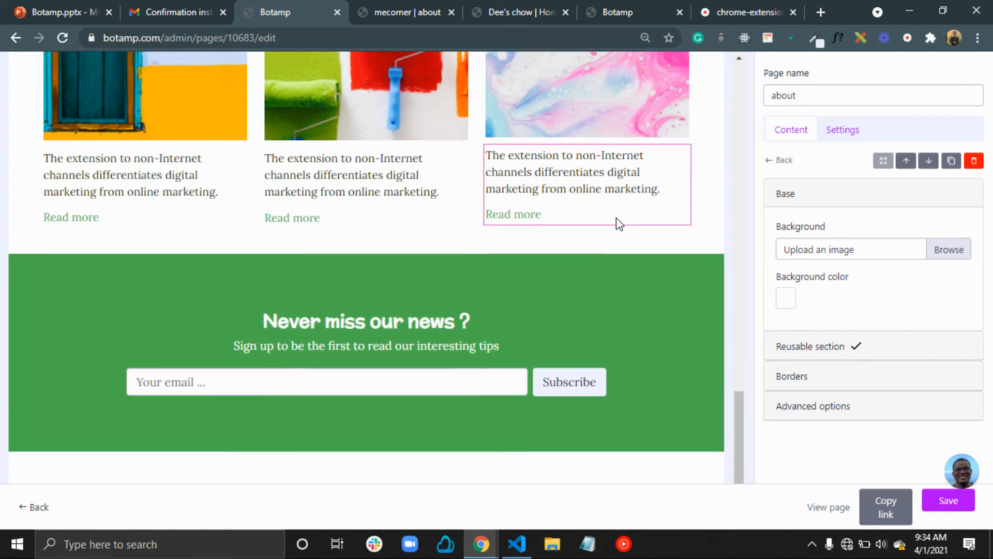
{"action": "scroll", "coordinate": [617, 218], "scroll_direction": "up", "scroll_amount": 5}
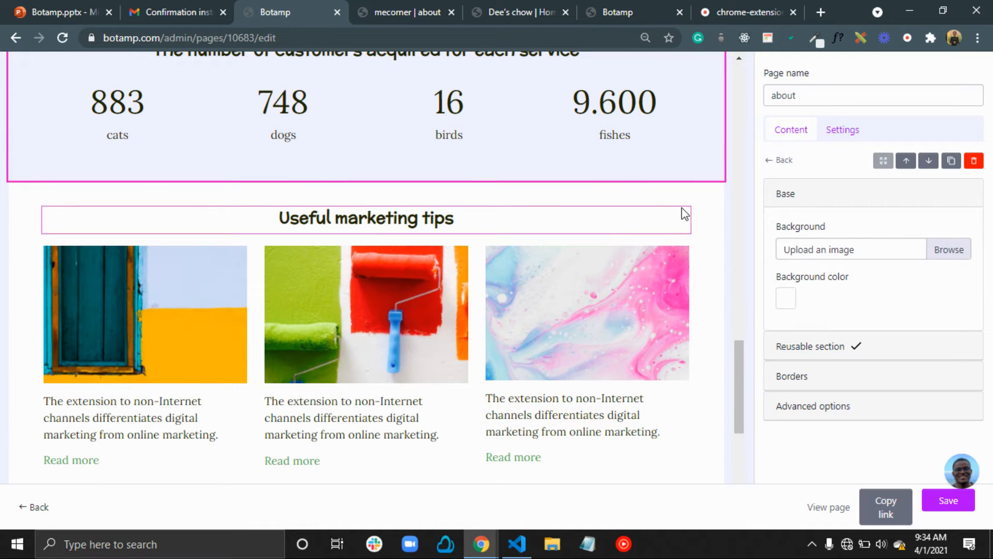
{"action": "left_click", "coordinate": [711, 190]}
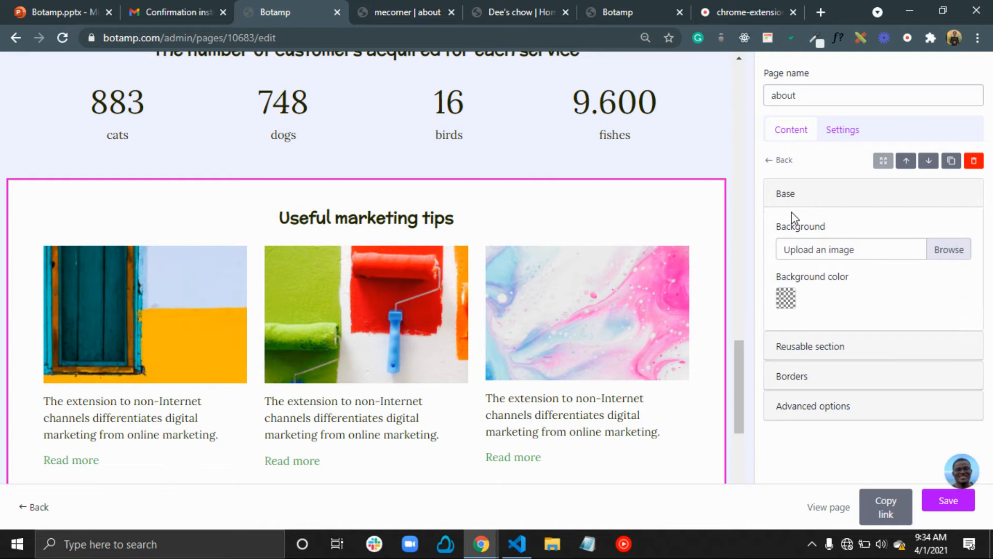
{"action": "left_click", "coordinate": [974, 162]}
- Set the background color of the "Never miss our news ?" section to white, rgba(255, 255, 255, 1)
{"action": "left_click", "coordinate": [699, 310]}
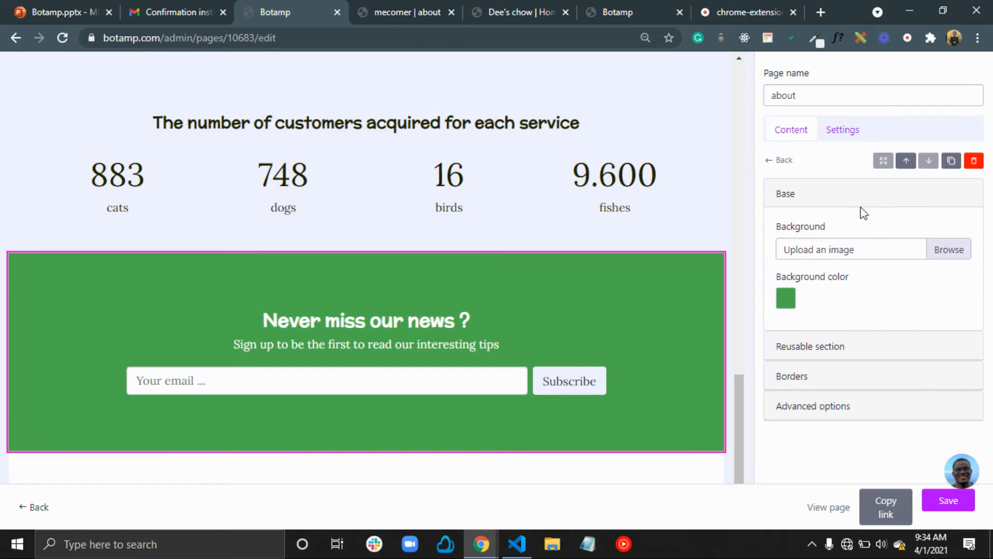
{"action": "left_click", "coordinate": [786, 299]}
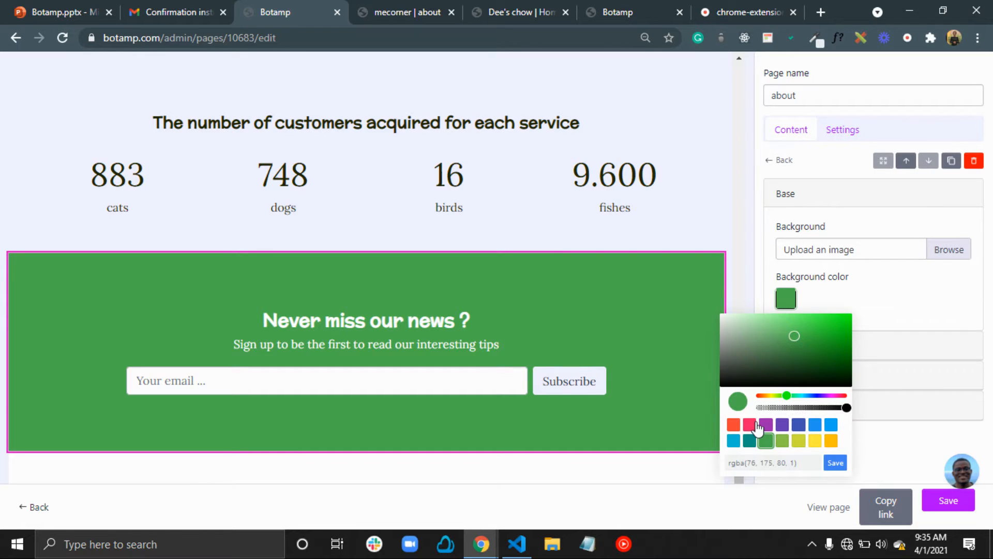
{"action": "left_click_drag", "start_coordinate": [786, 392], "coordinate": [812, 396]}
{"action": "left_click_drag", "start_coordinate": [794, 338], "coordinate": [670, 288]}
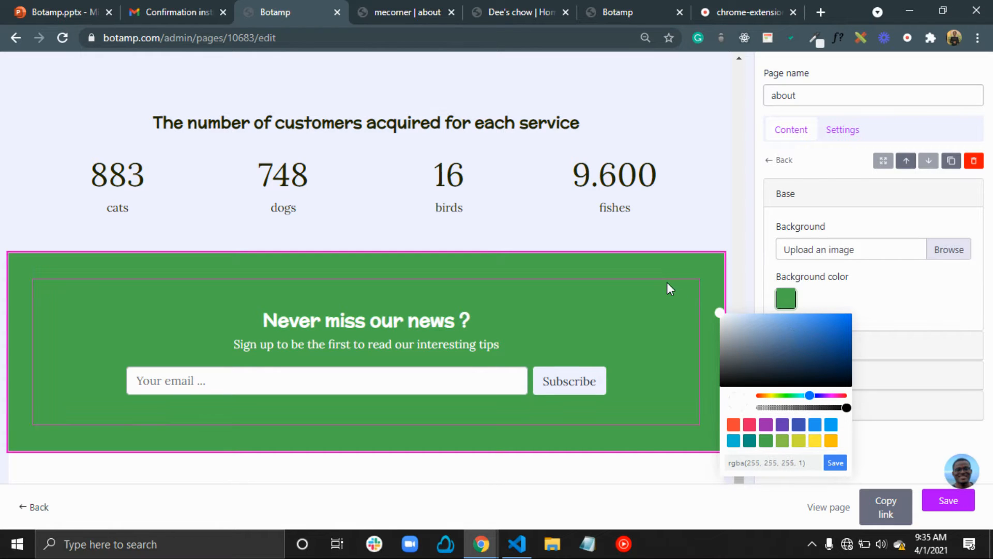
{"action": "left_click", "coordinate": [844, 460]}
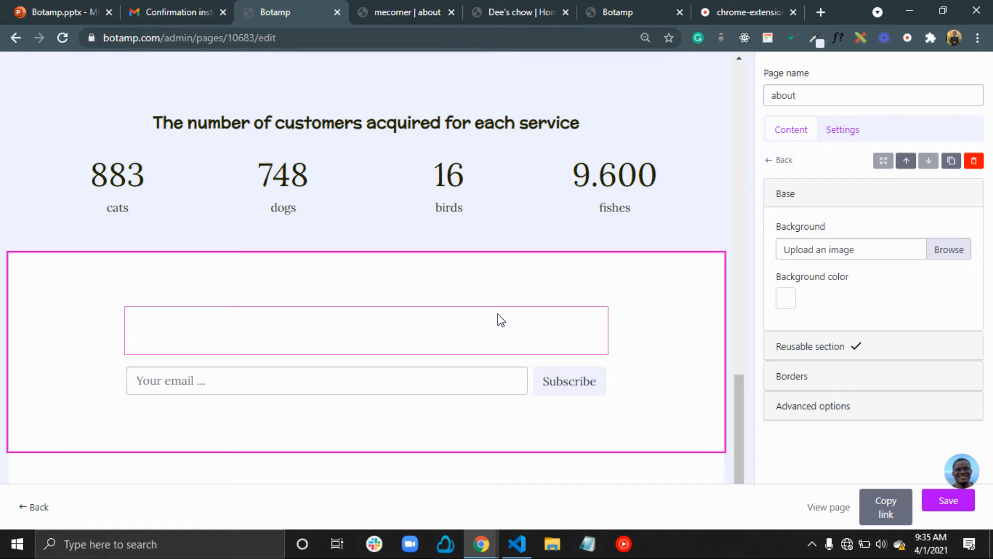
- Recolor the "Never miss our news ?" heading and its sign-up line black, with a transparent text background
{"action": "left_click", "coordinate": [498, 313]}
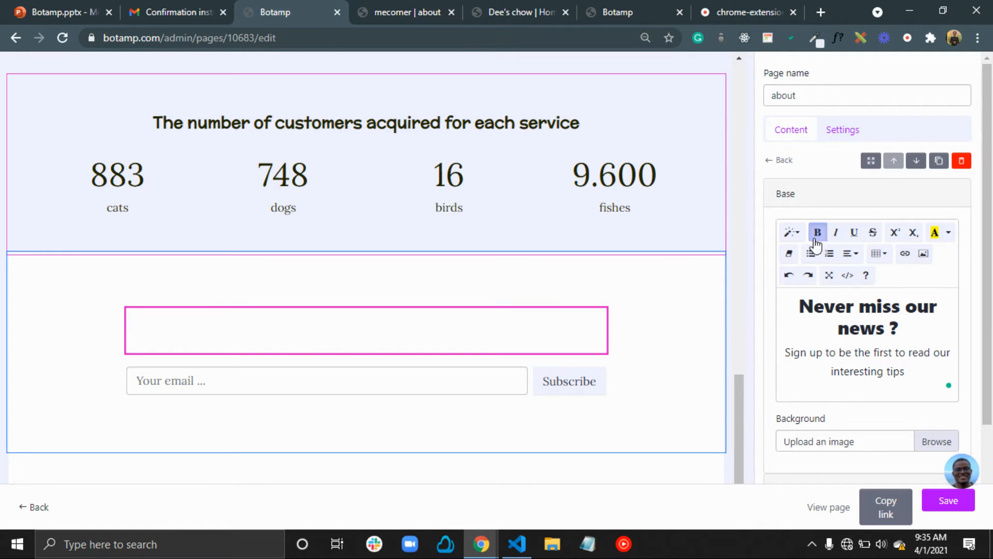
{"action": "left_click", "coordinate": [948, 232]}
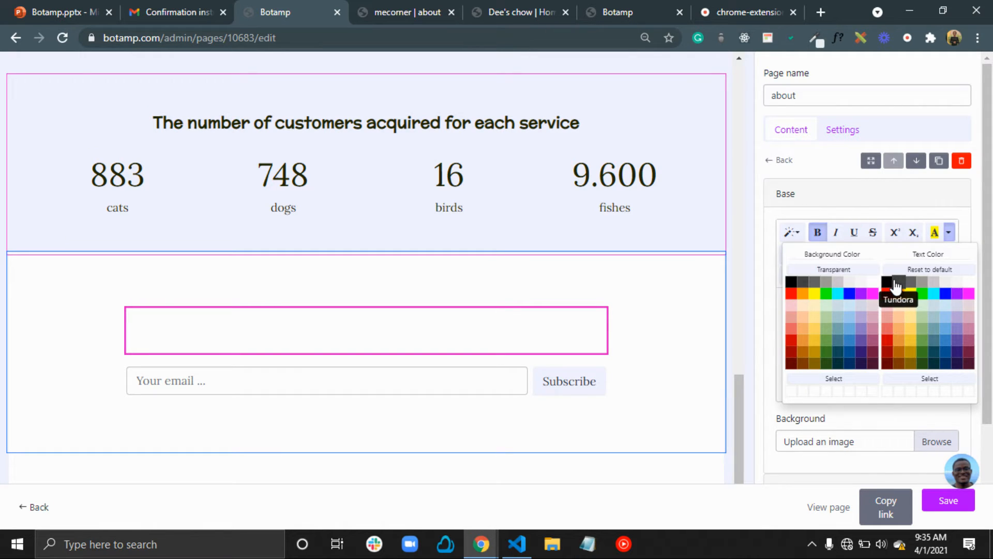
{"action": "left_click", "coordinate": [906, 409]}
{"action": "left_click_drag", "start_coordinate": [913, 370], "coordinate": [807, 295]}
{"action": "left_click", "coordinate": [936, 233]}
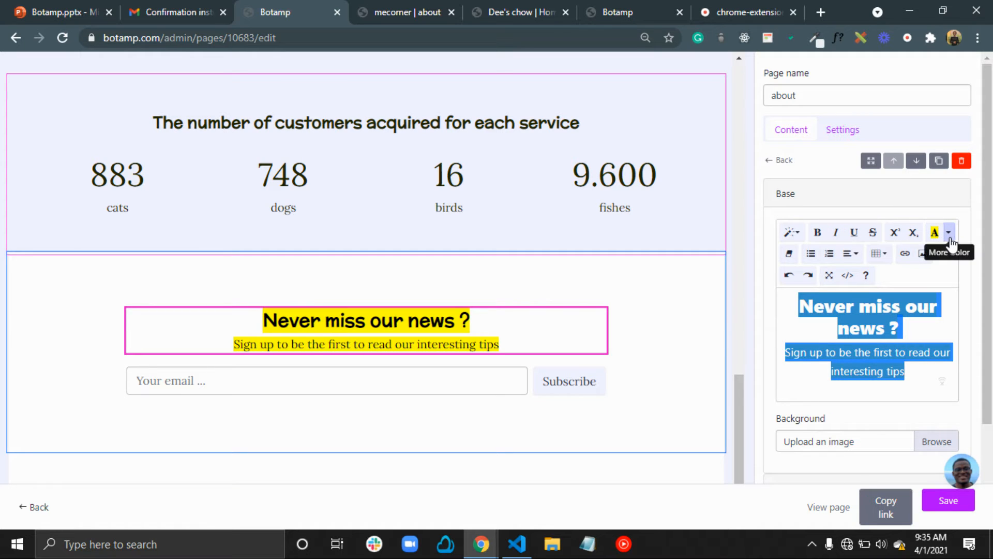
{"action": "left_click", "coordinate": [950, 236]}
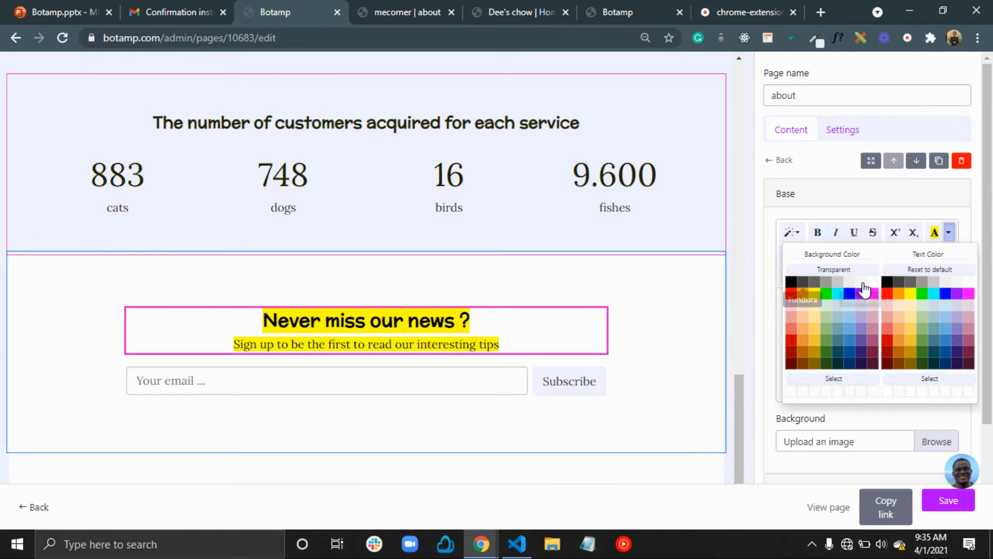
{"action": "left_click", "coordinate": [841, 269]}
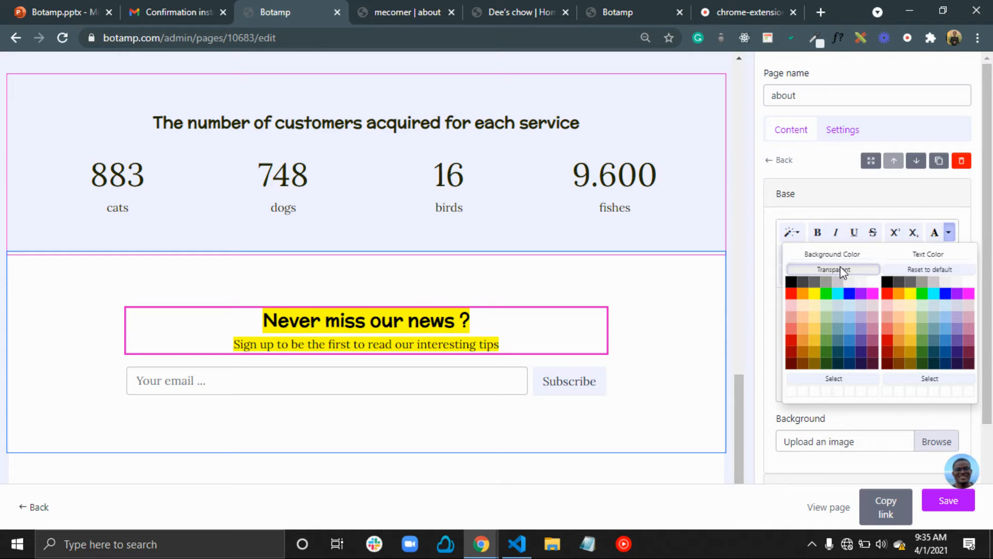
{"action": "left_click", "coordinate": [647, 368]}
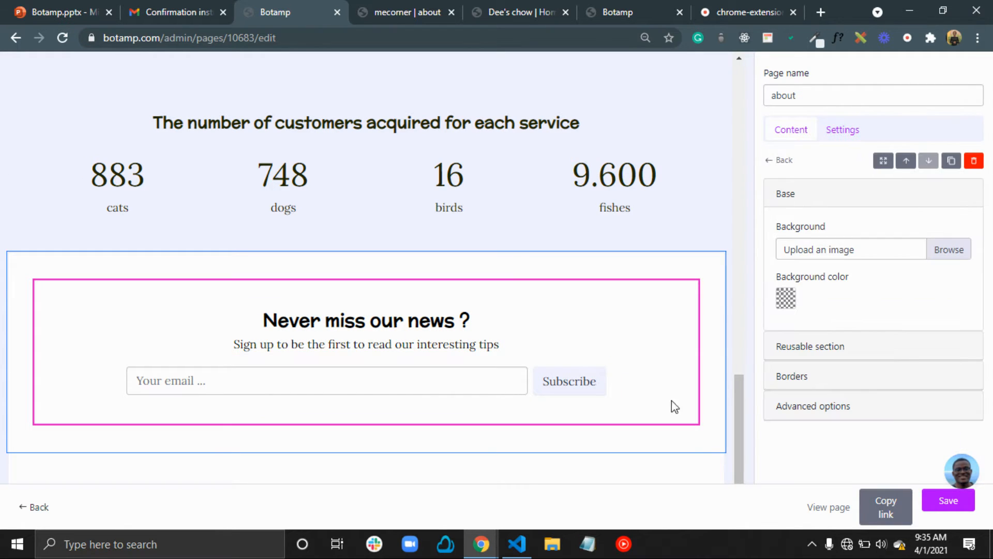
{"action": "left_click", "coordinate": [961, 486]}
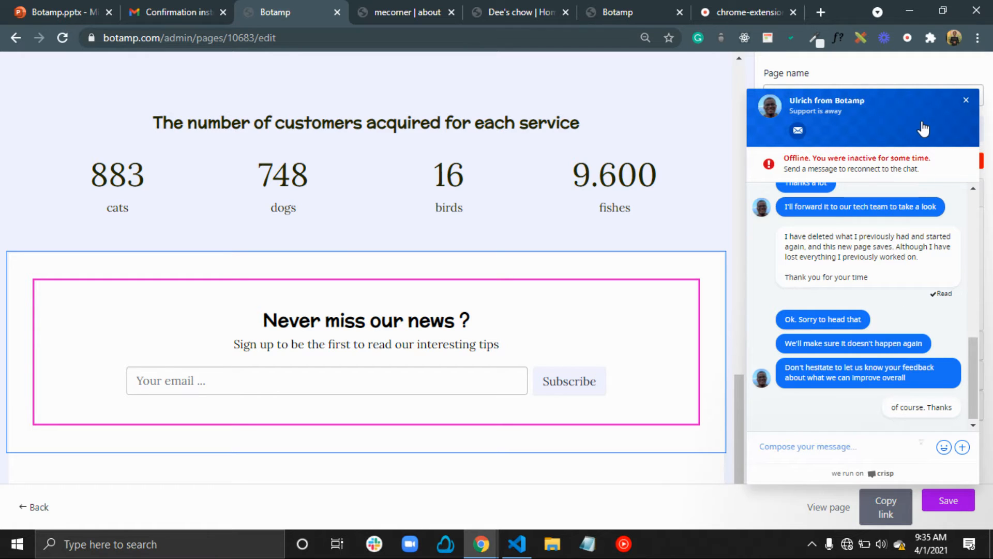
{"action": "left_click", "coordinate": [965, 101]}
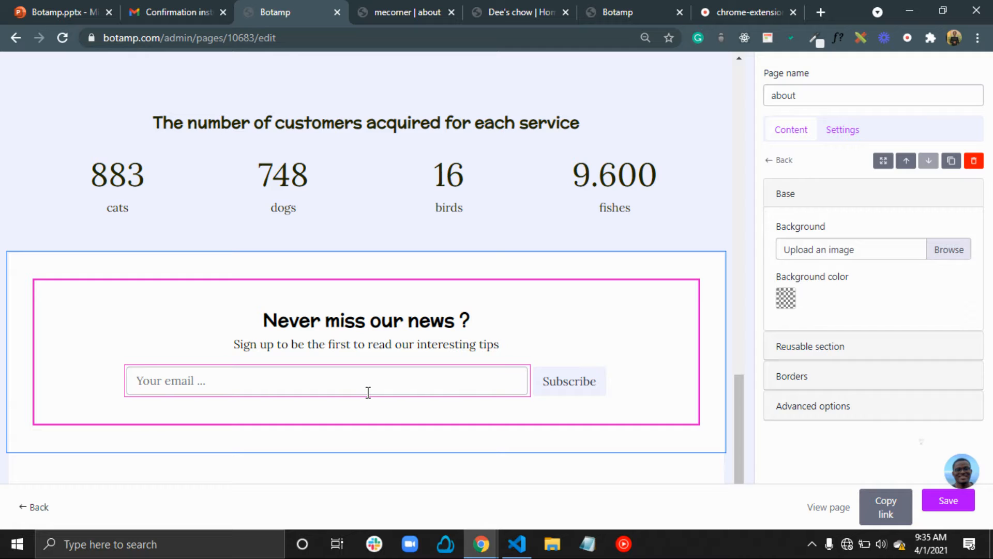
- Inspect the Subscribe button's text, formatting and tag options in the newsletter section
{"action": "left_click", "coordinate": [595, 394]}
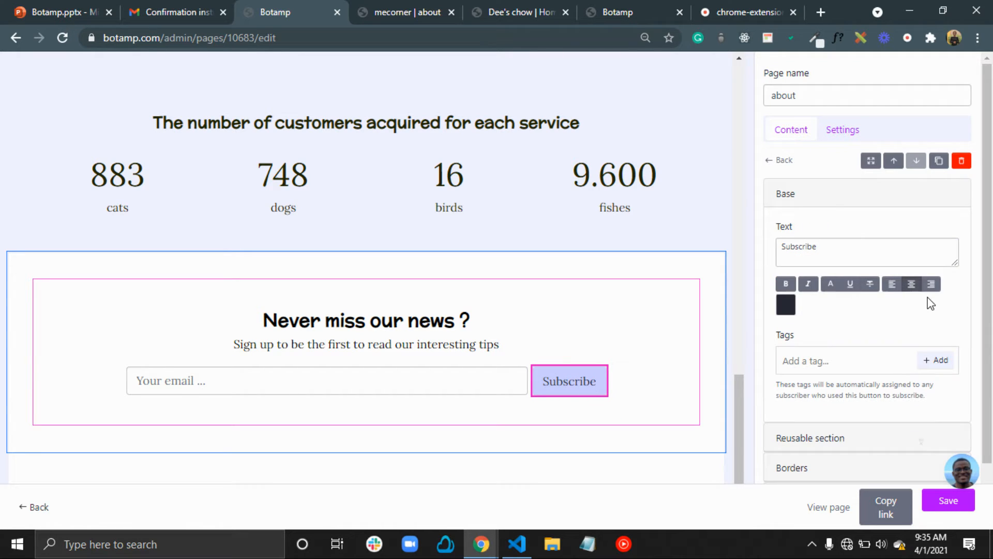
{"action": "scroll", "coordinate": [893, 372], "scroll_direction": "down", "scroll_amount": 1}
{"action": "scroll", "coordinate": [843, 344], "scroll_direction": "up", "scroll_amount": 1}
{"action": "scroll", "coordinate": [854, 380], "scroll_direction": "down", "scroll_amount": 1}
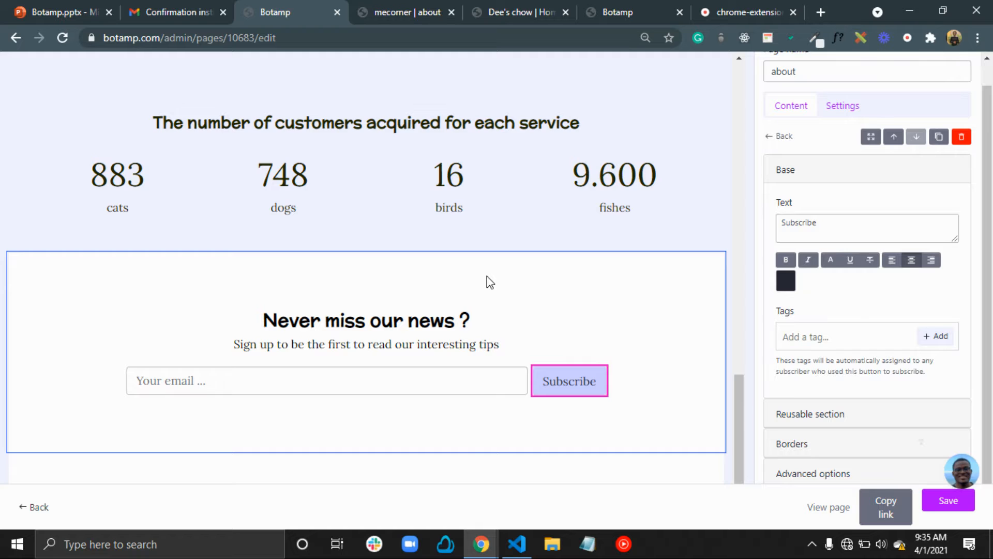
{"action": "scroll", "coordinate": [362, 352], "scroll_direction": "up", "scroll_amount": 3}
{"action": "scroll", "coordinate": [348, 408], "scroll_direction": "down", "scroll_amount": 3}
{"action": "scroll", "coordinate": [315, 385], "scroll_direction": "up", "scroll_amount": 5}
{"action": "scroll", "coordinate": [314, 383], "scroll_direction": "down", "scroll_amount": 5}
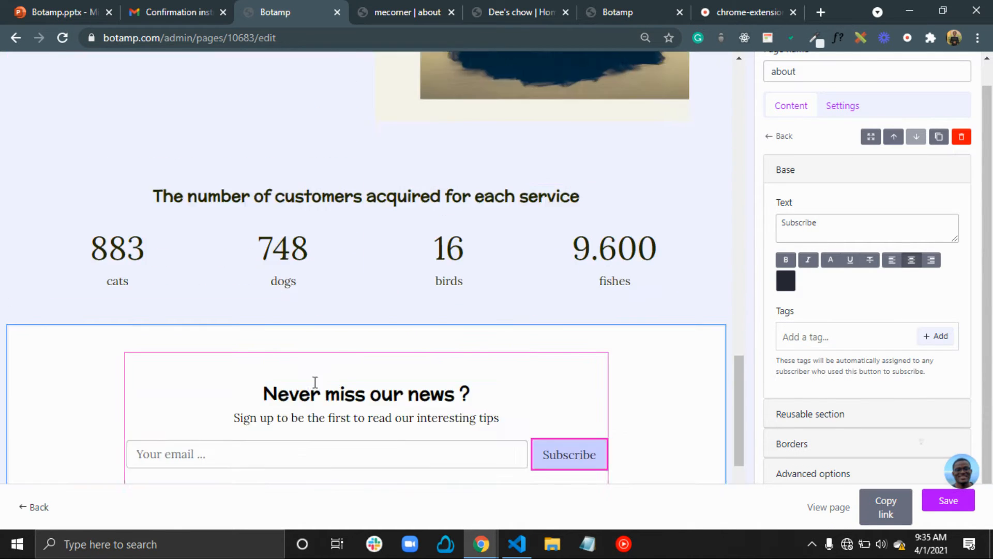
- Set the newsletter section's background color to green, rgba(76, 175, 80, 1)
{"action": "left_click", "coordinate": [696, 302]}
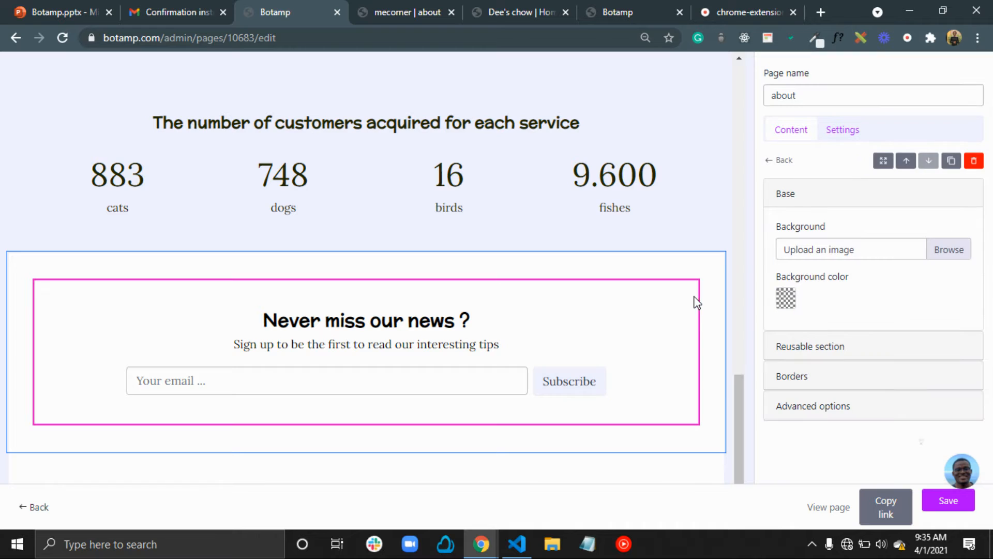
{"action": "left_click", "coordinate": [791, 299]}
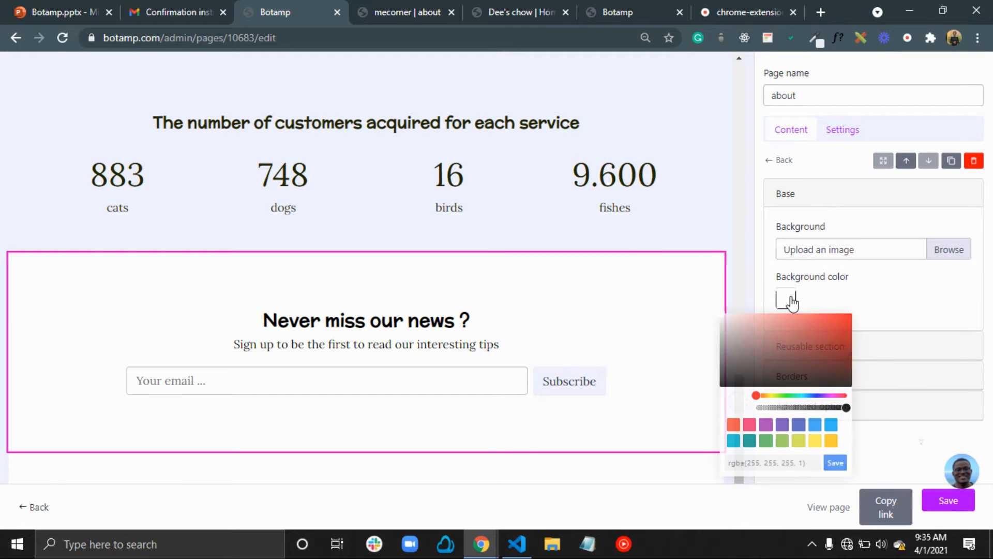
{"action": "left_click", "coordinate": [766, 440]}
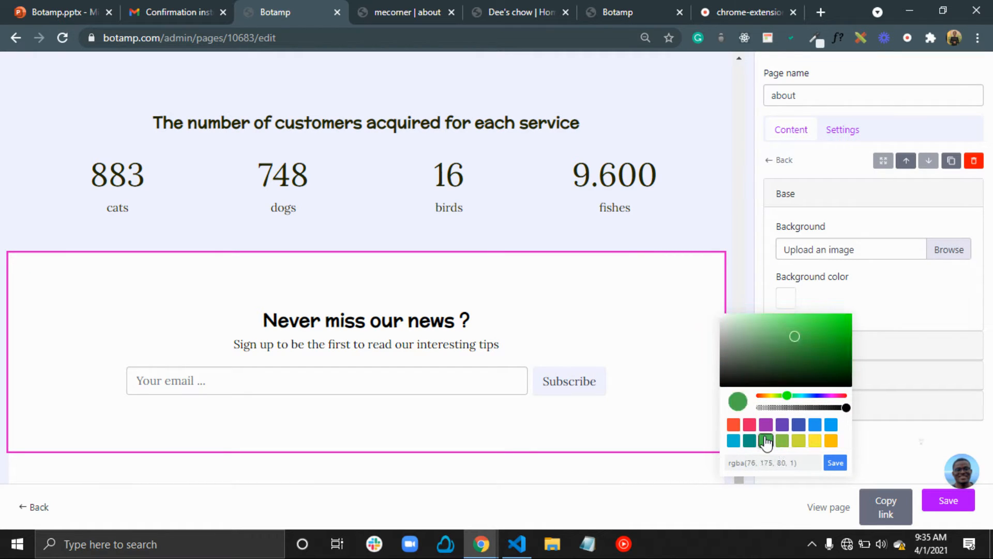
{"action": "left_click", "coordinate": [836, 463]}
- Recolor the "Never miss our news ?" heading and the sign-up line below it white
{"action": "left_click", "coordinate": [394, 317]}
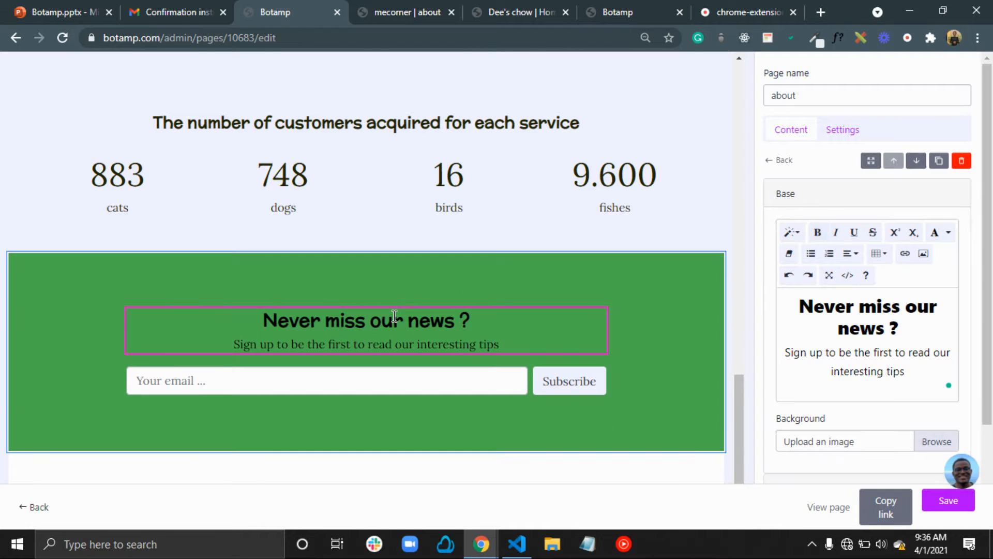
{"action": "left_click_drag", "start_coordinate": [916, 372], "coordinate": [799, 303]}
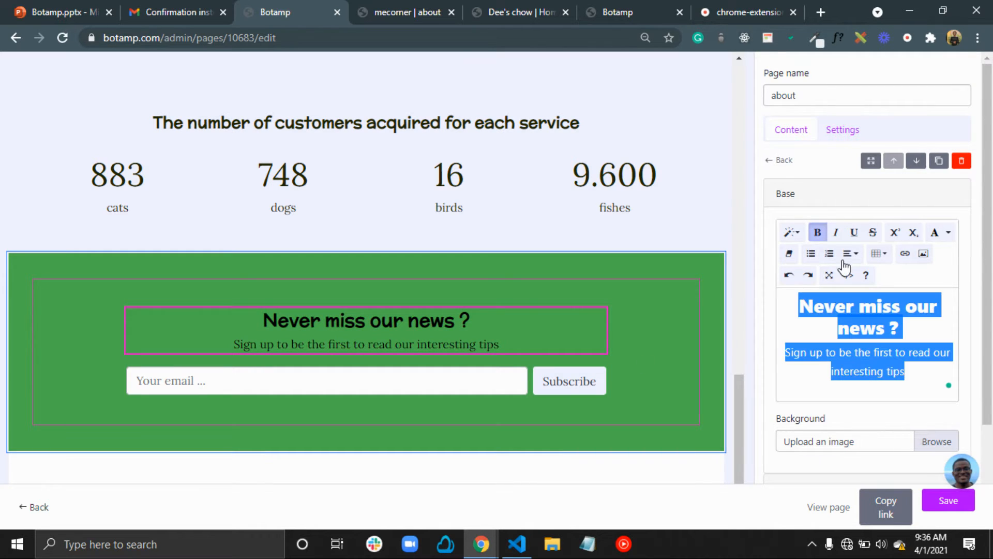
{"action": "left_click", "coordinate": [948, 232]}
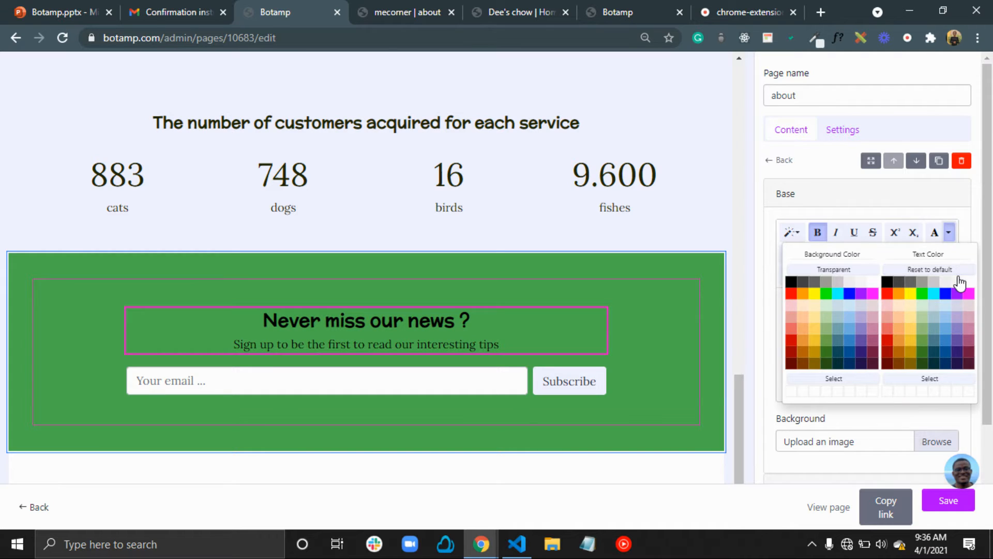
{"action": "left_click", "coordinate": [966, 284]}
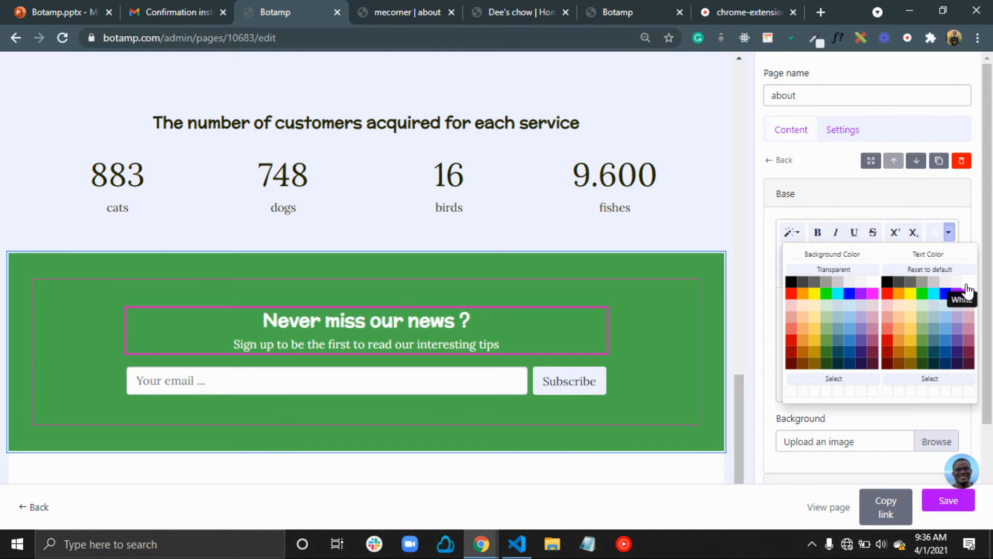
{"action": "left_click", "coordinate": [682, 299]}
{"action": "scroll", "coordinate": [588, 301], "scroll_direction": "up", "scroll_amount": 4}
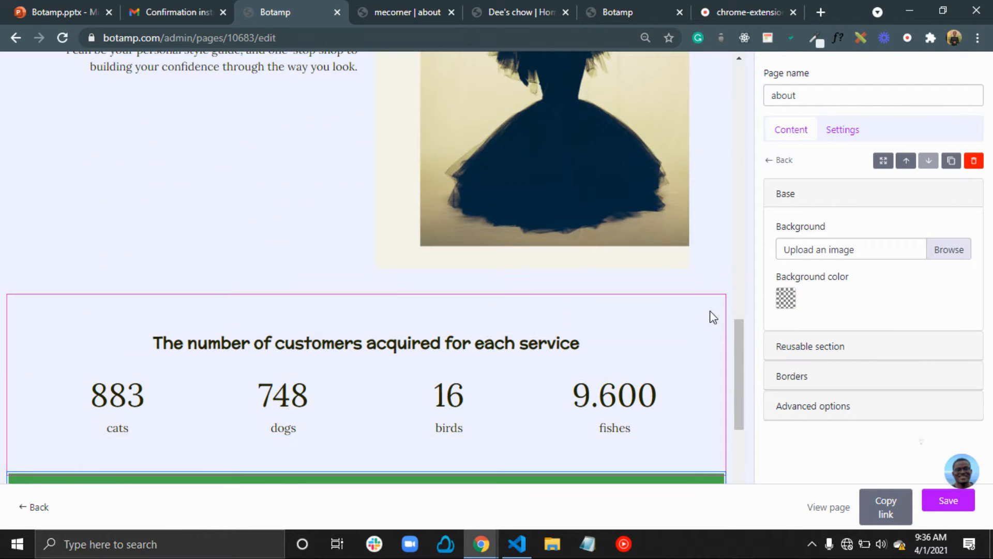
- Set the background color of the section on customers acquired for each service to off-white, rgba(250, 250, 250, 1)
{"action": "left_click", "coordinate": [710, 305]}
{"action": "left_click", "coordinate": [785, 300]}
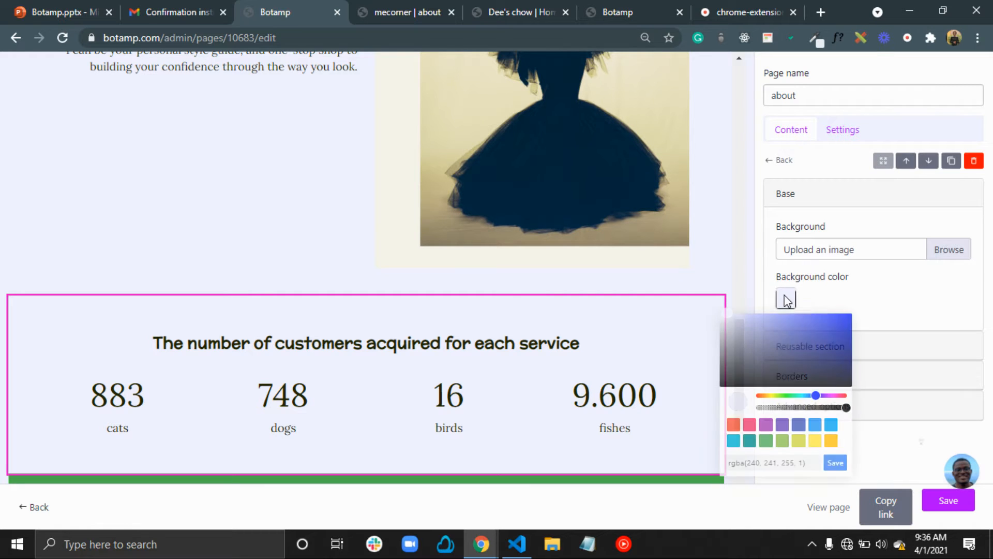
{"action": "left_click_drag", "start_coordinate": [728, 316], "coordinate": [723, 321]}
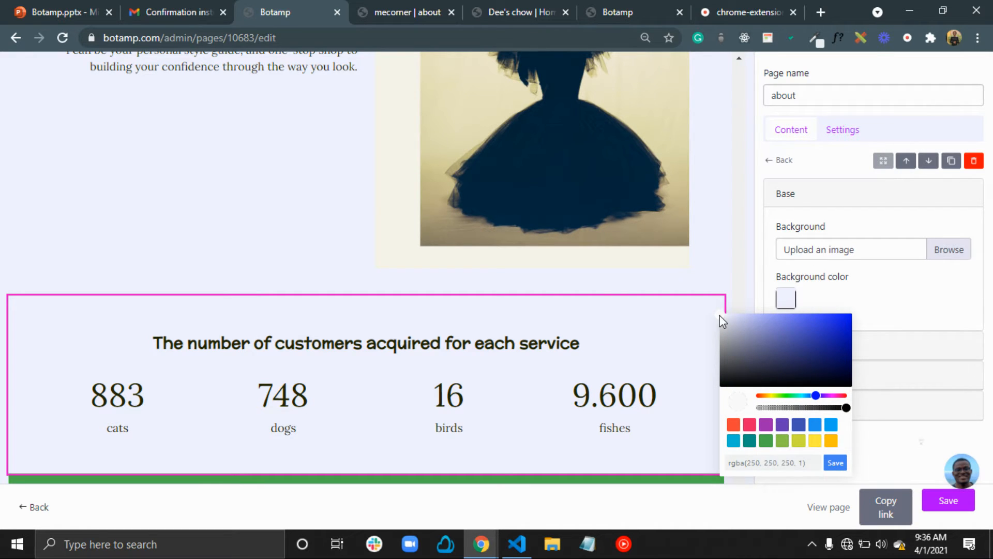
{"action": "left_click", "coordinate": [837, 463]}
{"action": "scroll", "coordinate": [568, 343], "scroll_direction": "down", "scroll_amount": 1}
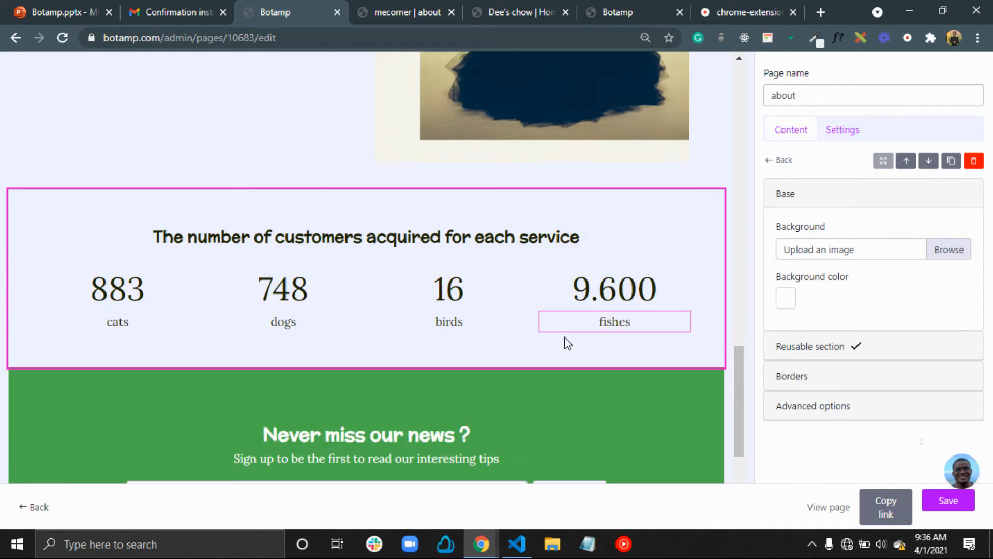
- Examine the "My story", "I code" and "I style" sections, including the "I style" section's text and background color settings
{"action": "scroll", "coordinate": [567, 343], "scroll_direction": "up", "scroll_amount": 15}
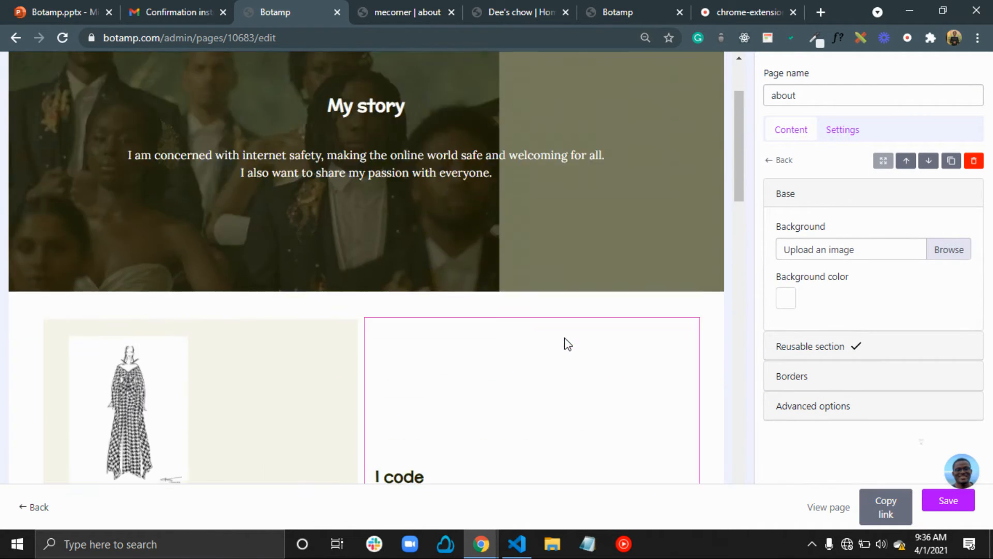
{"action": "scroll", "coordinate": [567, 343], "scroll_direction": "up", "scroll_amount": 2}
{"action": "scroll", "coordinate": [564, 338], "scroll_direction": "down", "scroll_amount": 12}
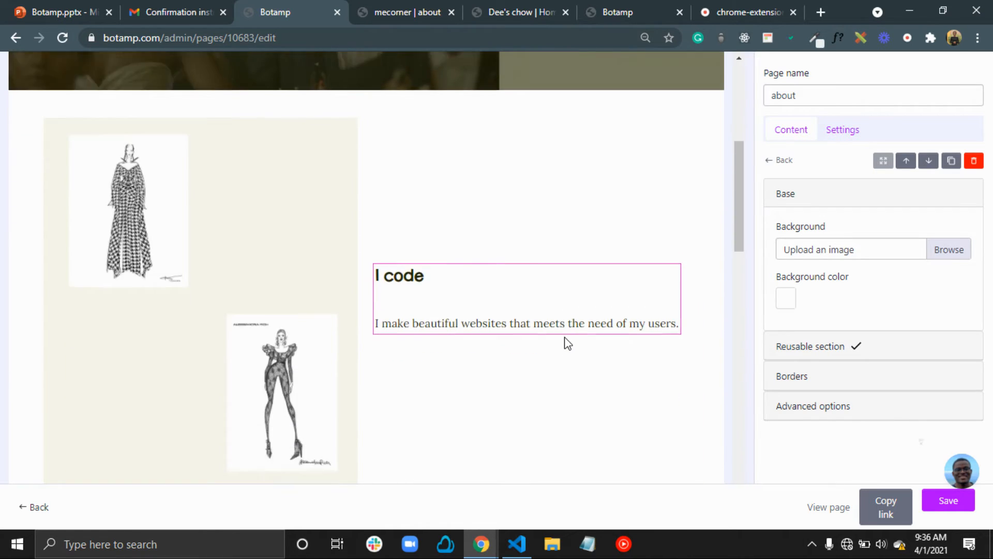
{"action": "scroll", "coordinate": [565, 342], "scroll_direction": "up", "scroll_amount": 3}
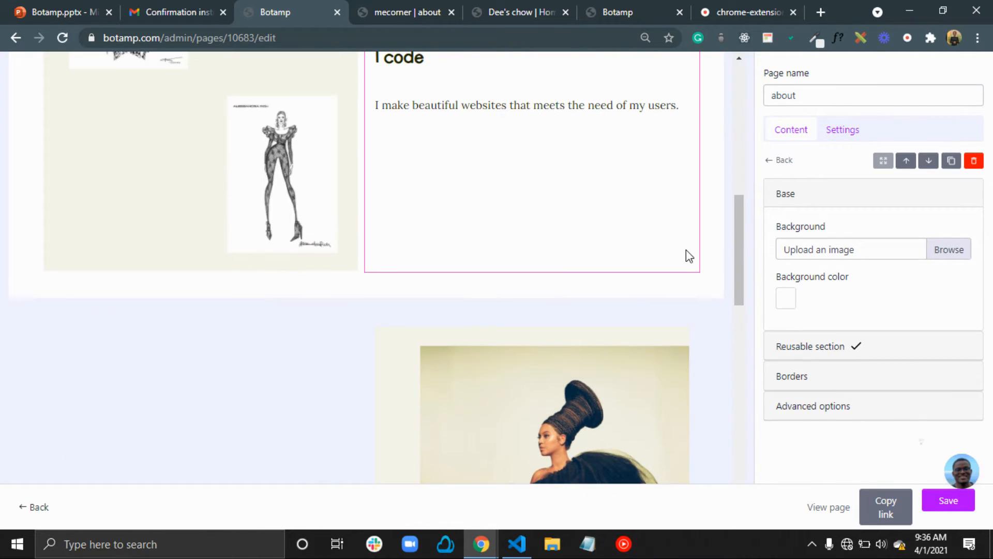
{"action": "left_click", "coordinate": [707, 324]}
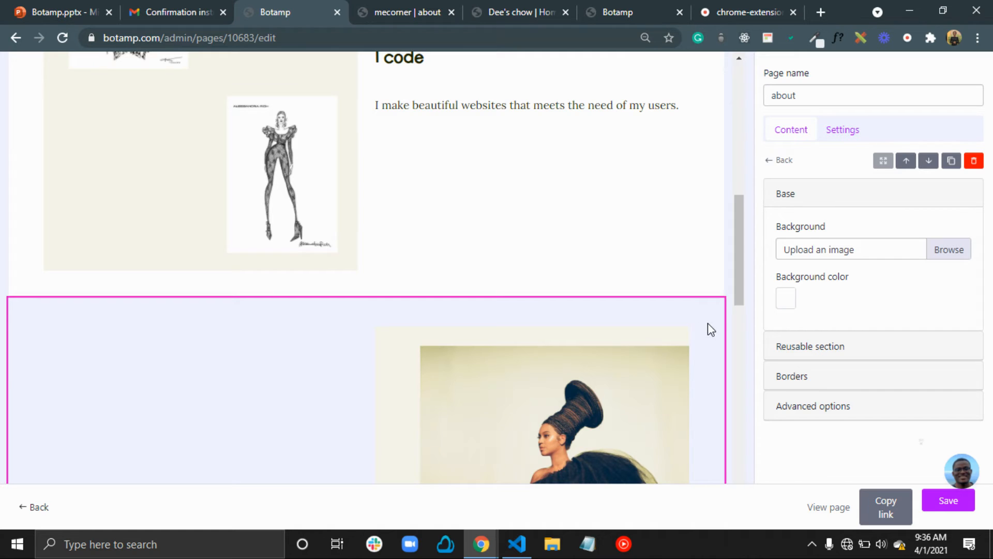
{"action": "scroll", "coordinate": [610, 356], "scroll_direction": "down", "scroll_amount": 5}
{"action": "scroll", "coordinate": [609, 356], "scroll_direction": "down", "scroll_amount": 1}
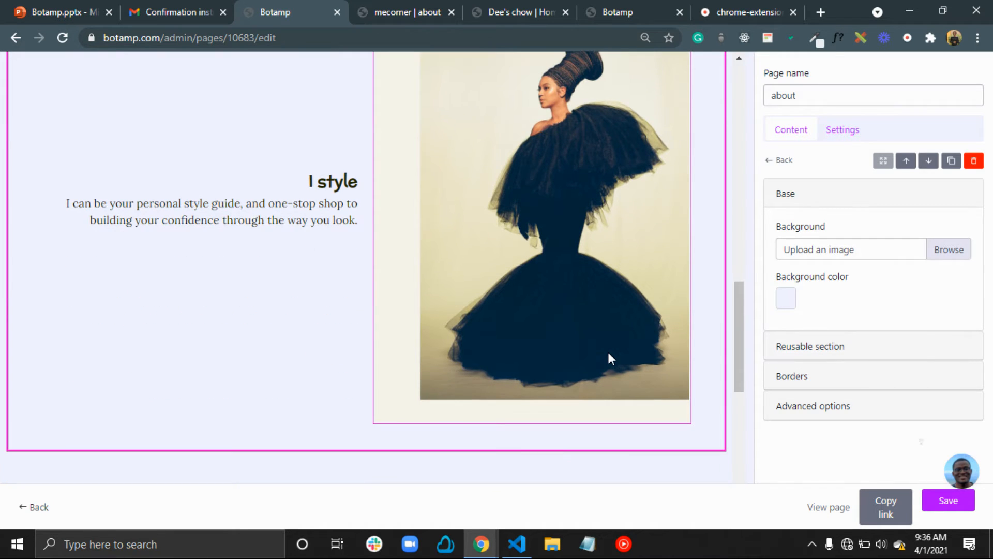
{"action": "scroll", "coordinate": [609, 357], "scroll_direction": "down", "scroll_amount": 4}
{"action": "scroll", "coordinate": [610, 356], "scroll_direction": "up", "scroll_amount": 5}
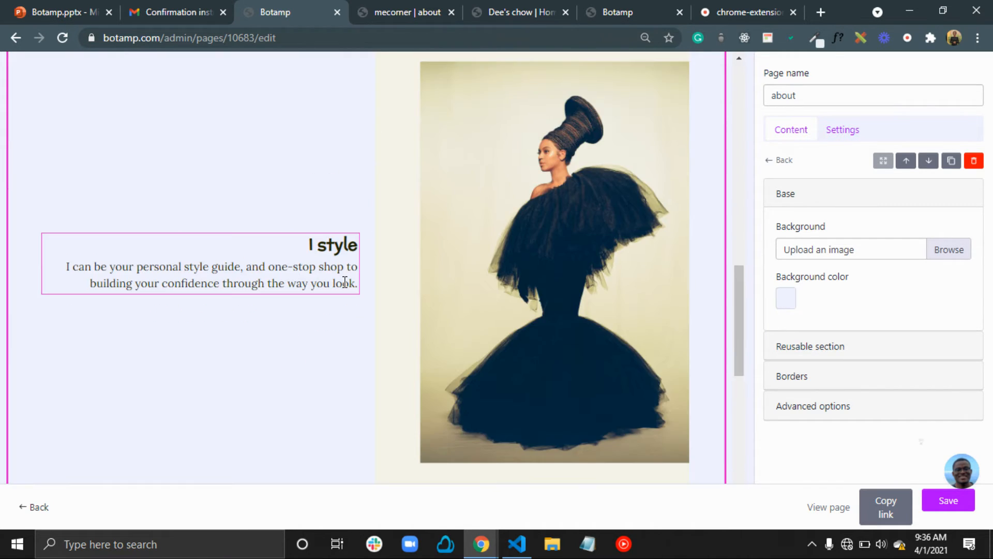
{"action": "left_click", "coordinate": [358, 287]}
{"action": "left_click_drag", "start_coordinate": [358, 286], "coordinate": [105, 232]}
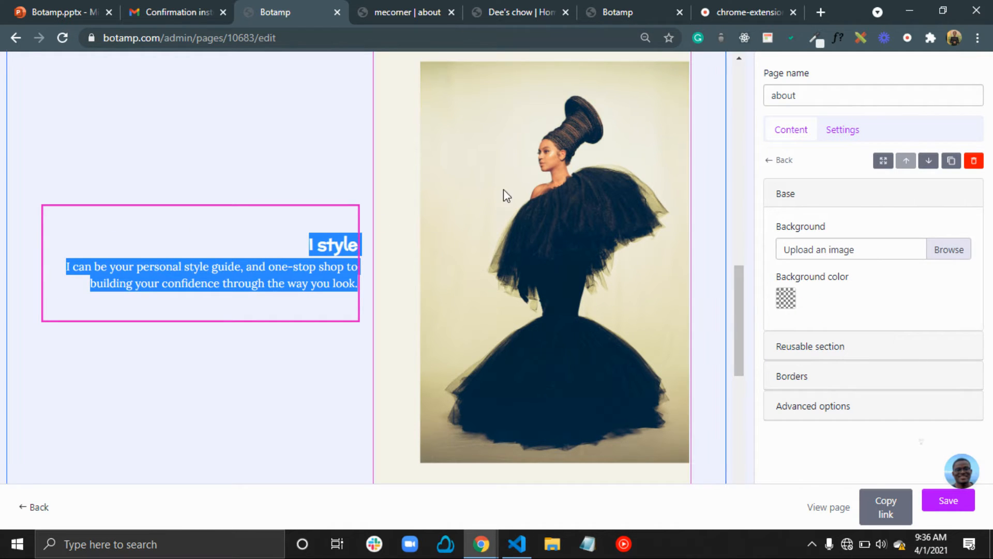
{"action": "left_click", "coordinate": [339, 135]}
- Set the "I style" section's background color to white, rgba(255, 255, 255, 1)
{"action": "scroll", "coordinate": [343, 129], "scroll_direction": "up", "scroll_amount": 5}
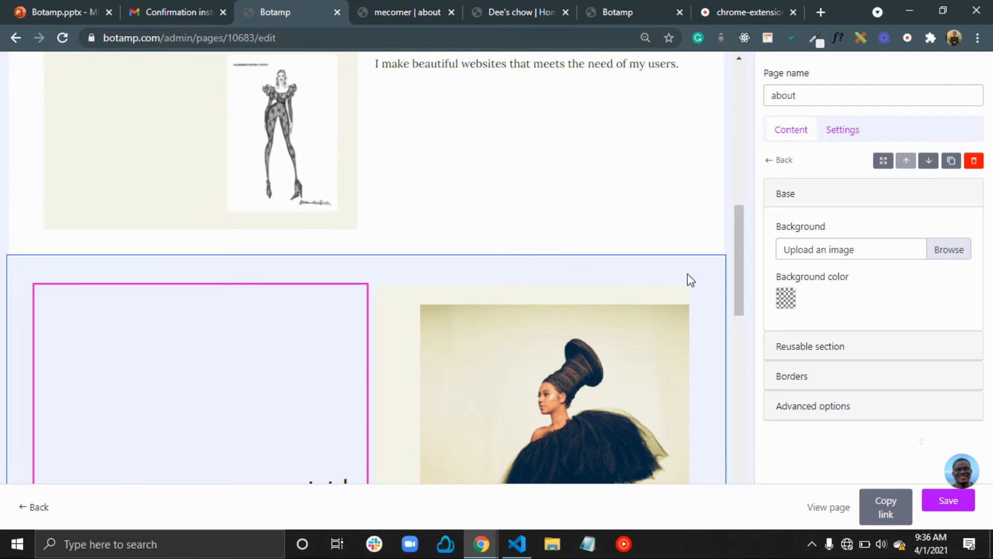
{"action": "left_click", "coordinate": [709, 275]}
{"action": "left_click", "coordinate": [786, 299]}
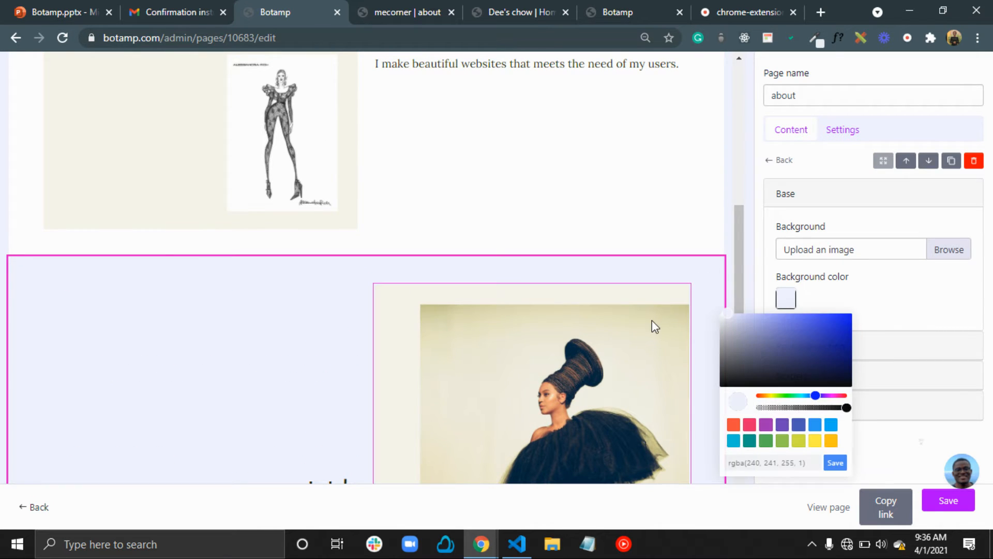
{"action": "left_click", "coordinate": [726, 317]}
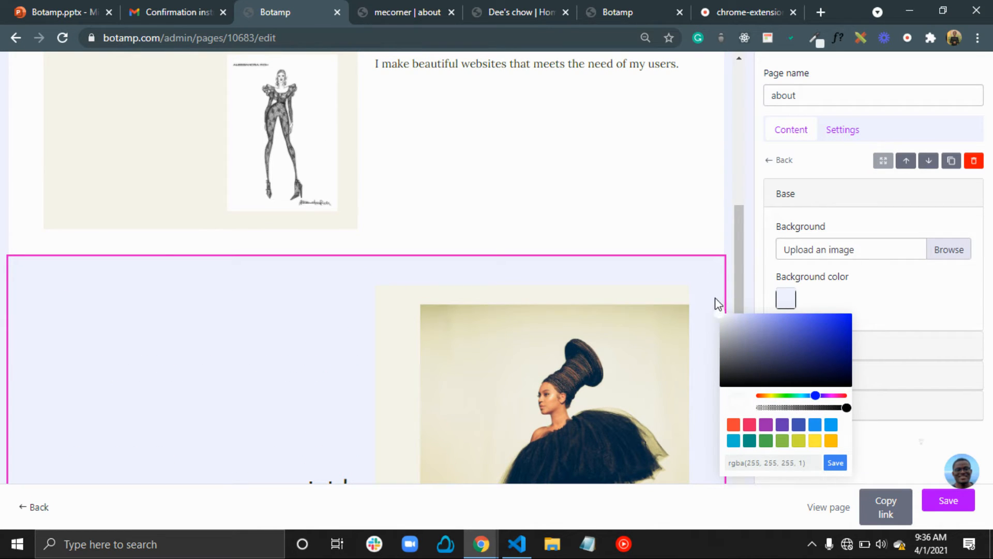
{"action": "left_click", "coordinate": [847, 465]}
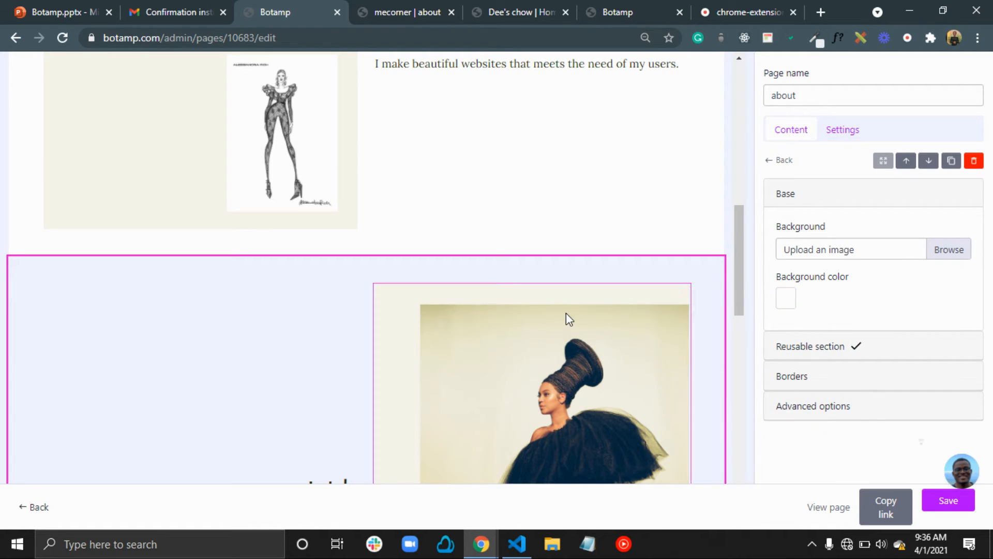
- Delete the "I style" section and duplicate the "I code" section
{"action": "left_click", "coordinate": [592, 282]}
{"action": "left_click", "coordinate": [966, 168]}
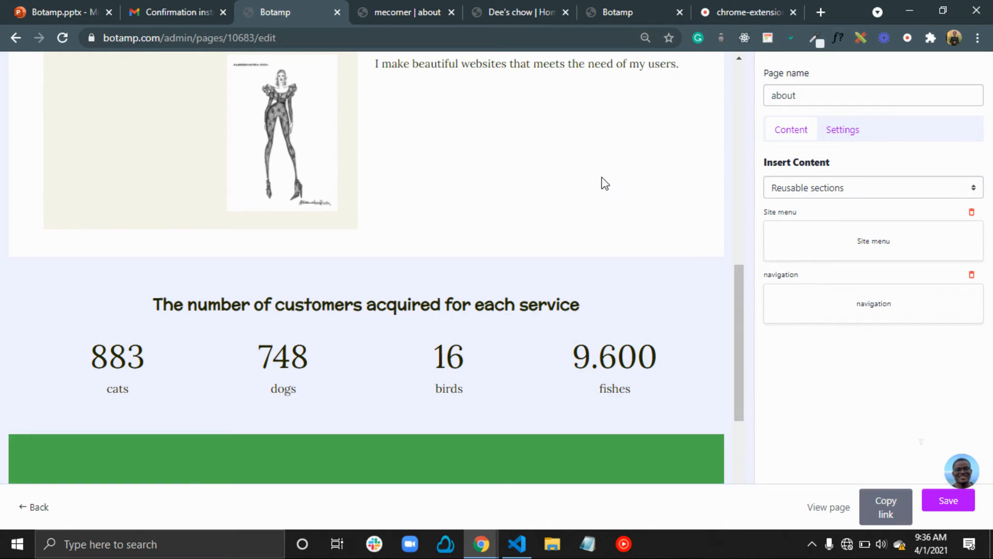
{"action": "scroll", "coordinate": [579, 198], "scroll_direction": "up", "scroll_amount": 5}
{"action": "left_click", "coordinate": [660, 115]}
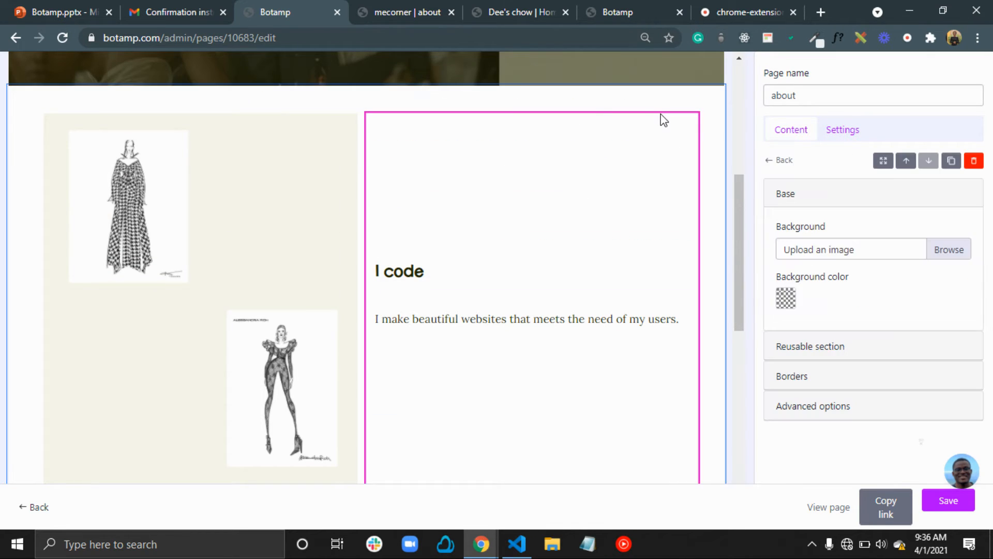
{"action": "left_click", "coordinate": [355, 106]}
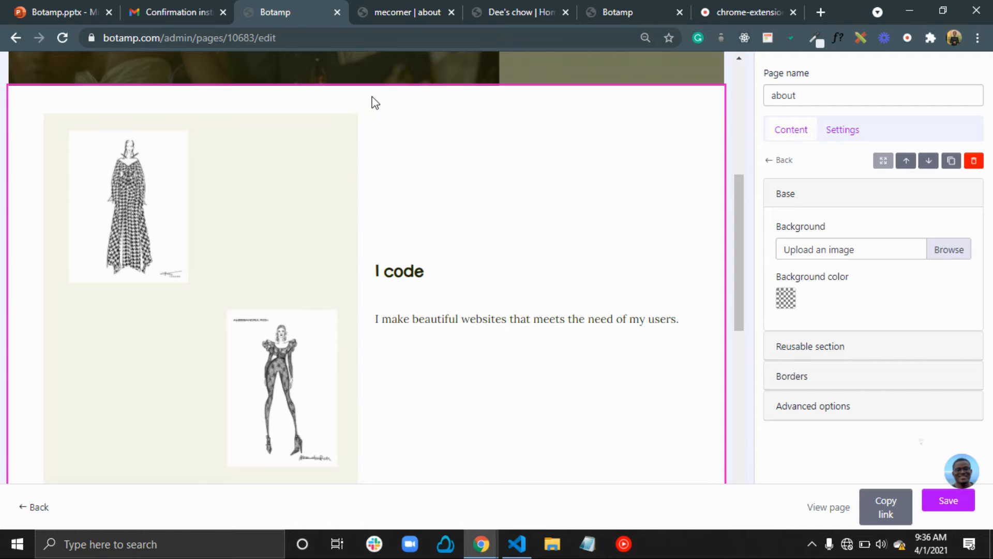
{"action": "left_click", "coordinate": [952, 164]}
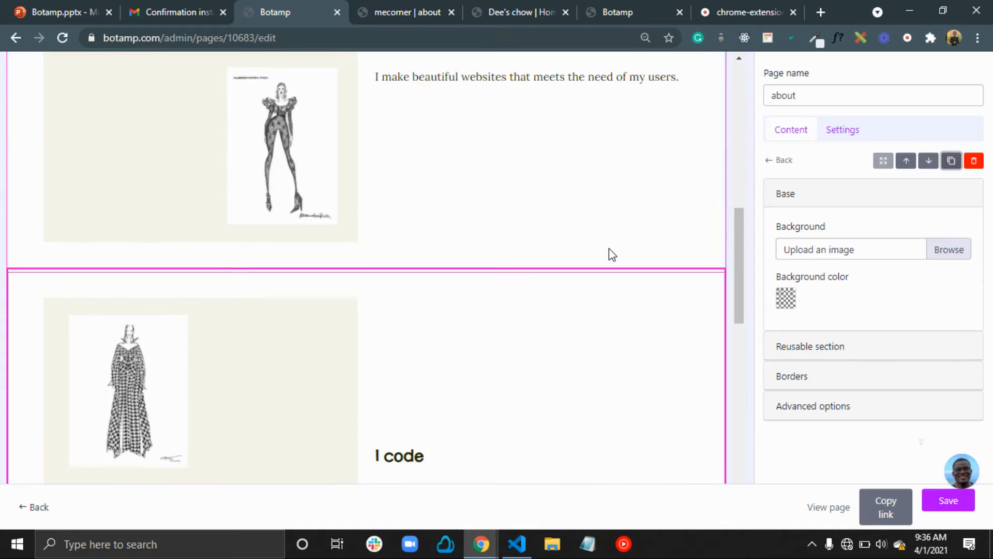
{"action": "scroll", "coordinate": [610, 248], "scroll_direction": "up", "scroll_amount": 1}
{"action": "scroll", "coordinate": [343, 407], "scroll_direction": "down", "scroll_amount": 1}
{"action": "scroll", "coordinate": [342, 408], "scroll_direction": "down", "scroll_amount": 4}
{"action": "left_click_drag", "start_coordinate": [262, 273], "coordinate": [237, 213]}
{"action": "left_click", "coordinate": [504, 305]}
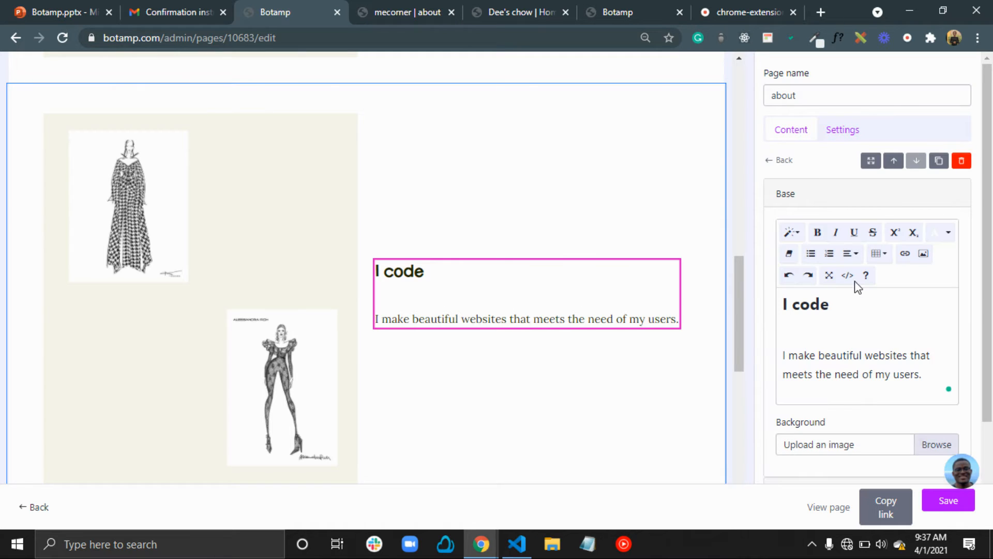
- Browse the Content category of blocks and insert the "Tabs with right image" block into the page
{"action": "left_click", "coordinate": [779, 162]}
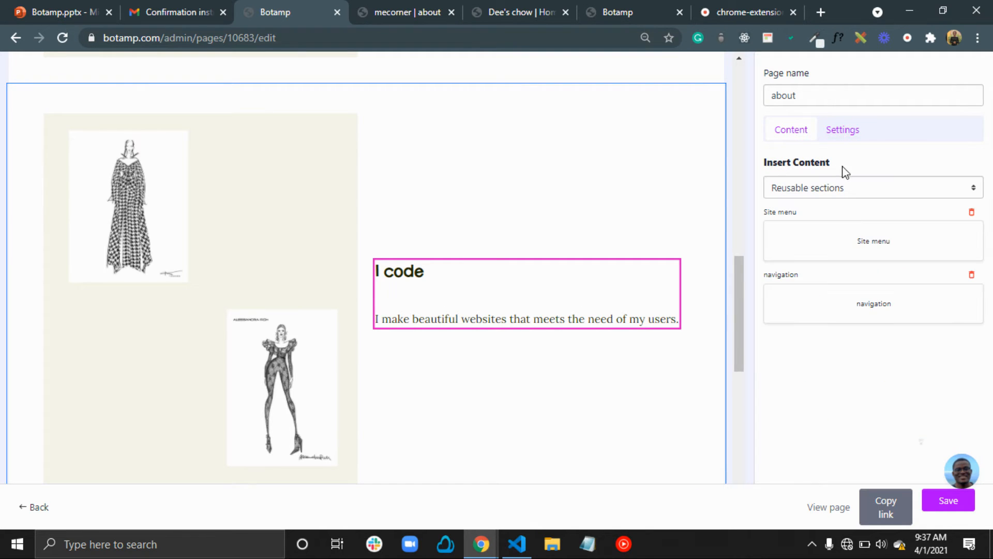
{"action": "left_click", "coordinate": [850, 196]}
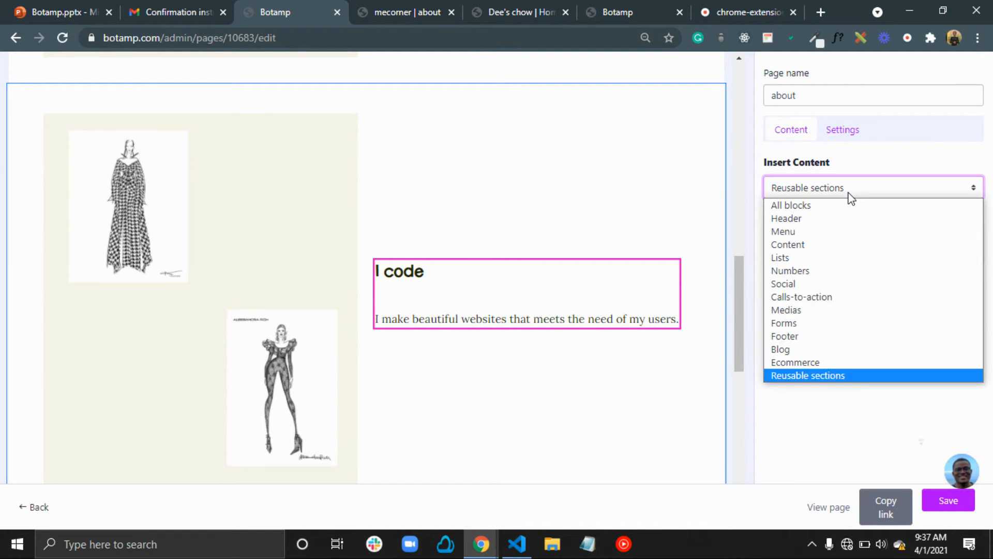
{"action": "left_click", "coordinate": [801, 245]}
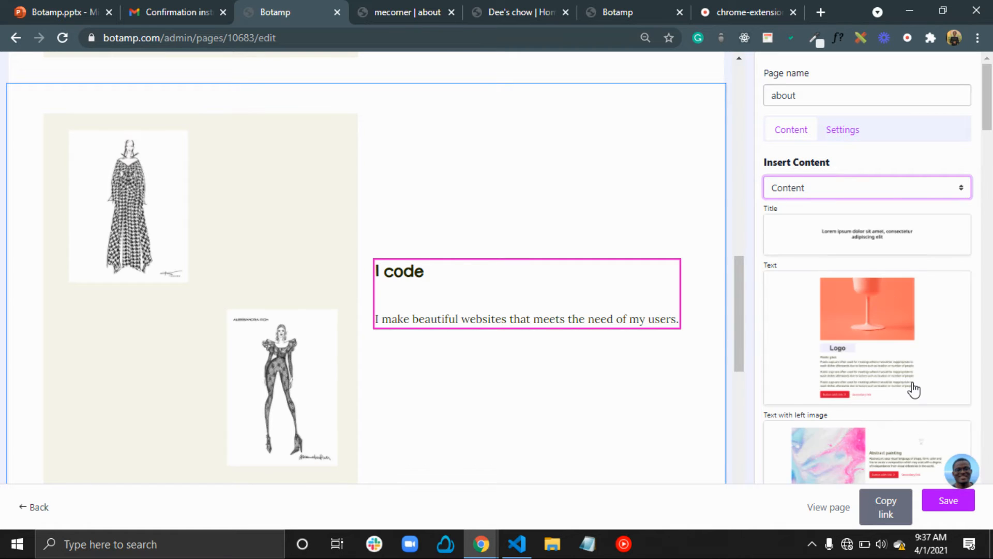
{"action": "scroll", "coordinate": [914, 389], "scroll_direction": "down", "scroll_amount": 20}
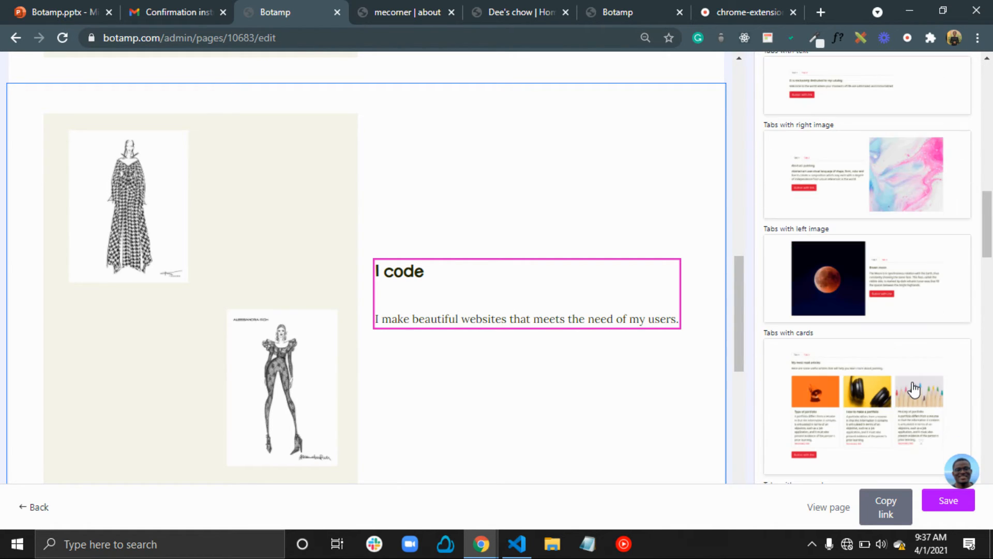
{"action": "scroll", "coordinate": [915, 388], "scroll_direction": "down", "scroll_amount": 3}
{"action": "scroll", "coordinate": [913, 388], "scroll_direction": "up", "scroll_amount": 5}
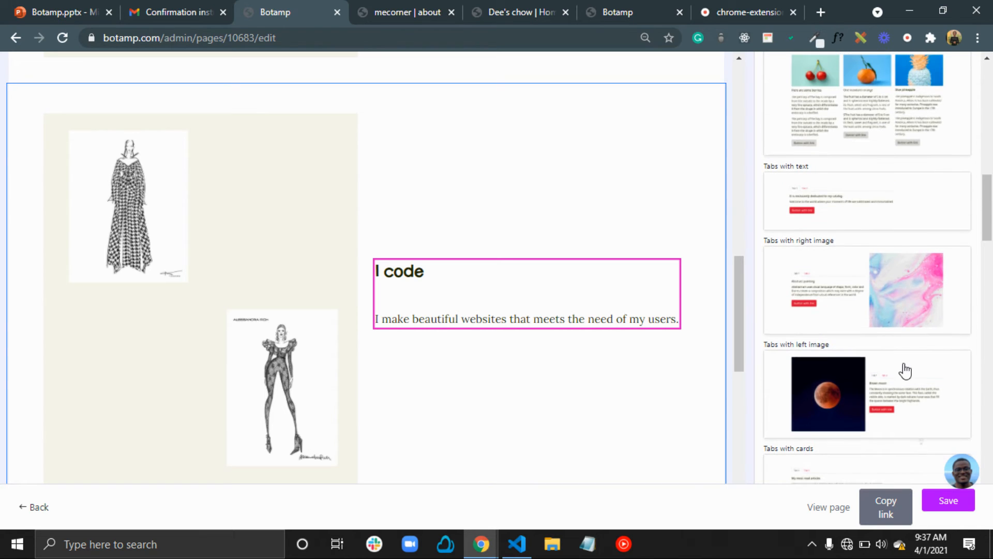
{"action": "scroll", "coordinate": [880, 411], "scroll_direction": "down", "scroll_amount": 15}
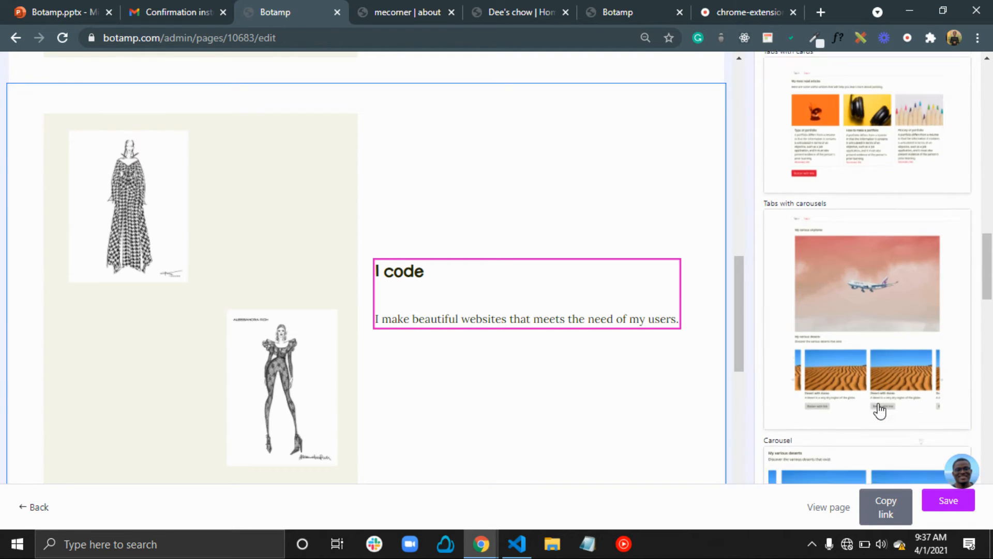
{"action": "scroll", "coordinate": [879, 410], "scroll_direction": "down", "scroll_amount": 10}
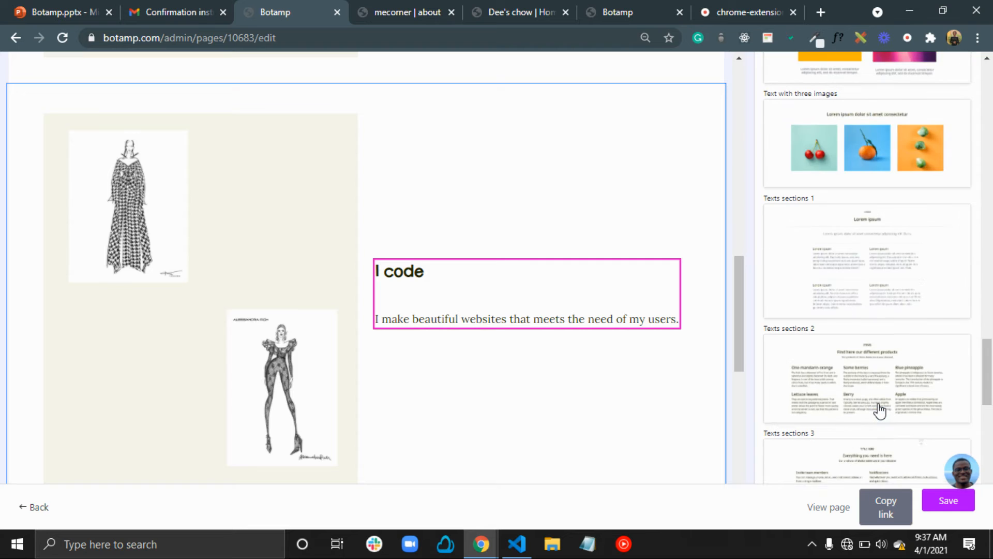
{"action": "scroll", "coordinate": [880, 411], "scroll_direction": "down", "scroll_amount": 3}
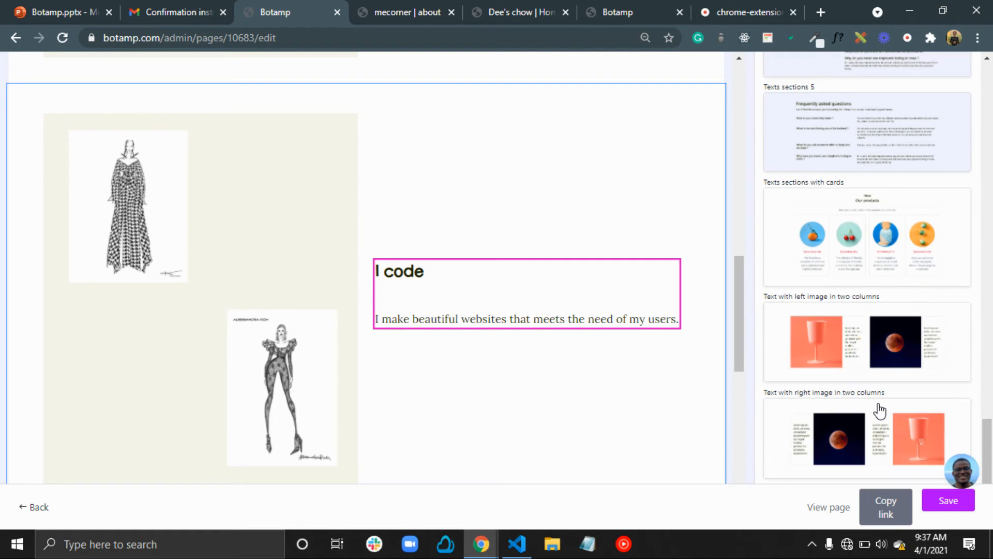
{"action": "scroll", "coordinate": [880, 411], "scroll_direction": "up", "scroll_amount": 12}
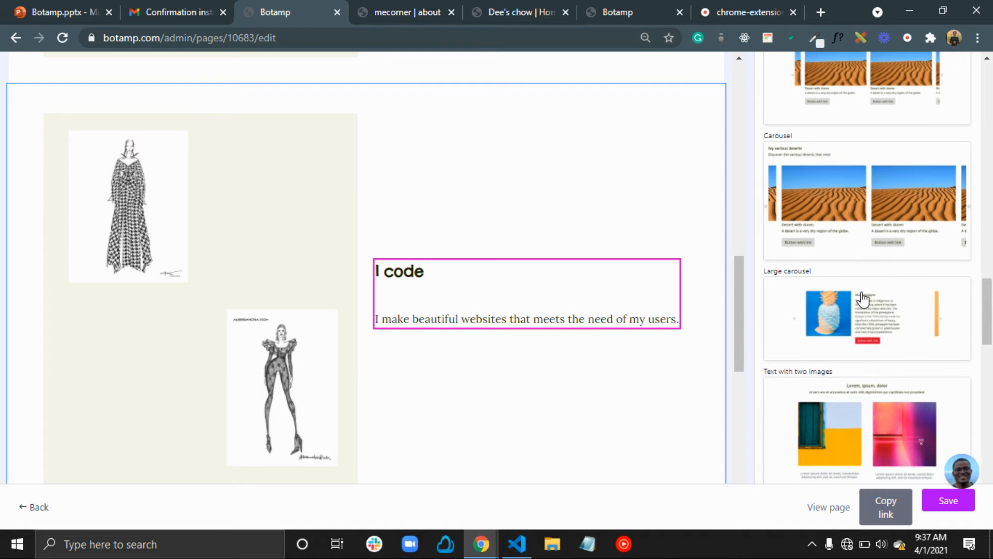
{"action": "scroll", "coordinate": [863, 296], "scroll_direction": "up", "scroll_amount": 8}
{"action": "scroll", "coordinate": [863, 299], "scroll_direction": "up", "scroll_amount": 4}
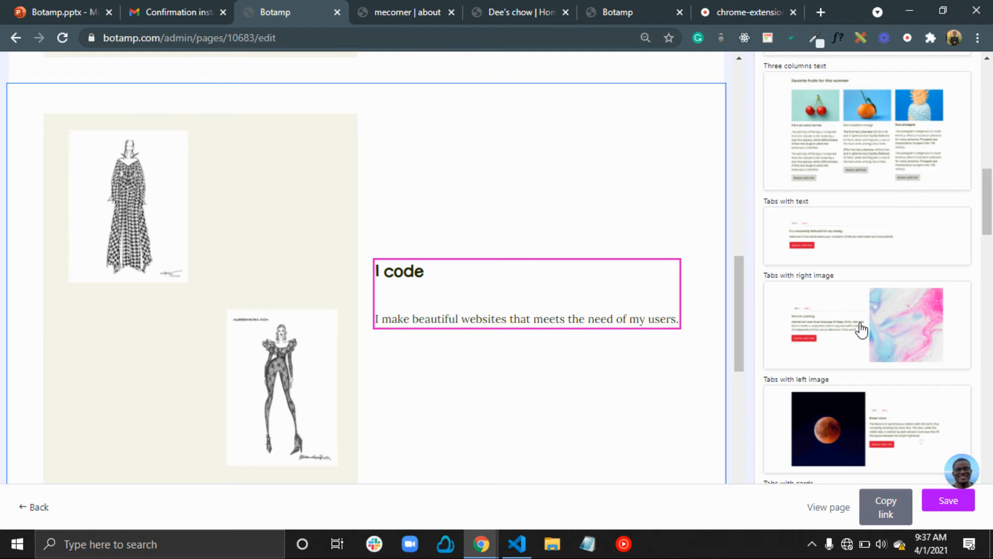
{"action": "left_click", "coordinate": [862, 329]}
- Move the new tabs section up so it sits above the green newsletter section
{"action": "scroll", "coordinate": [505, 277], "scroll_direction": "up", "scroll_amount": 3}
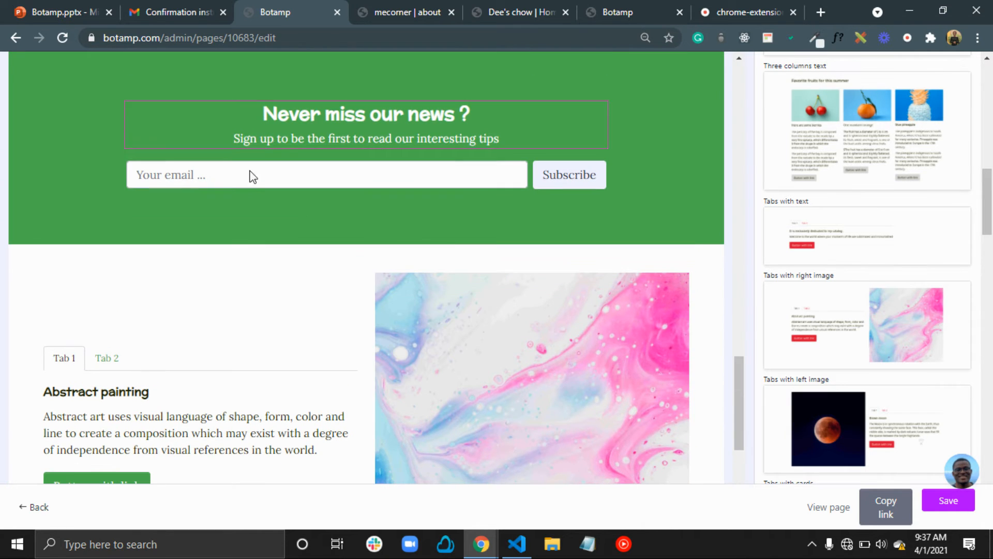
{"action": "left_click", "coordinate": [221, 282]}
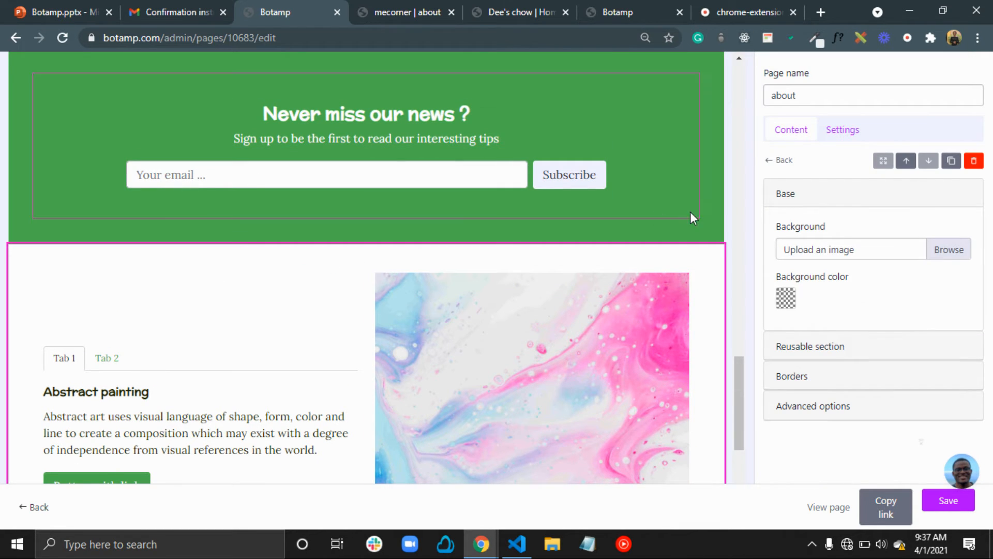
{"action": "left_click", "coordinate": [906, 162]}
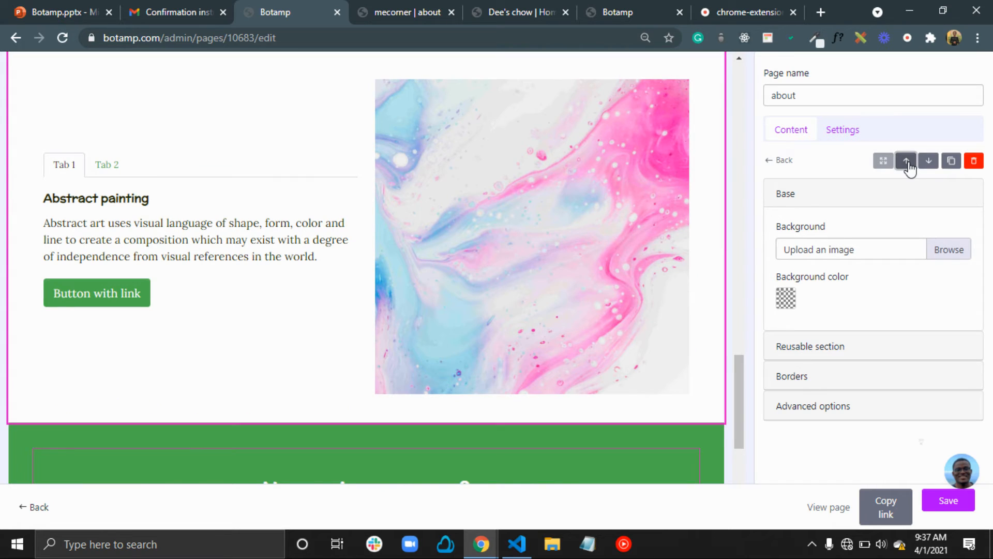
{"action": "scroll", "coordinate": [600, 267], "scroll_direction": "up", "scroll_amount": 1}
{"action": "scroll", "coordinate": [598, 267], "scroll_direction": "up", "scroll_amount": 4}
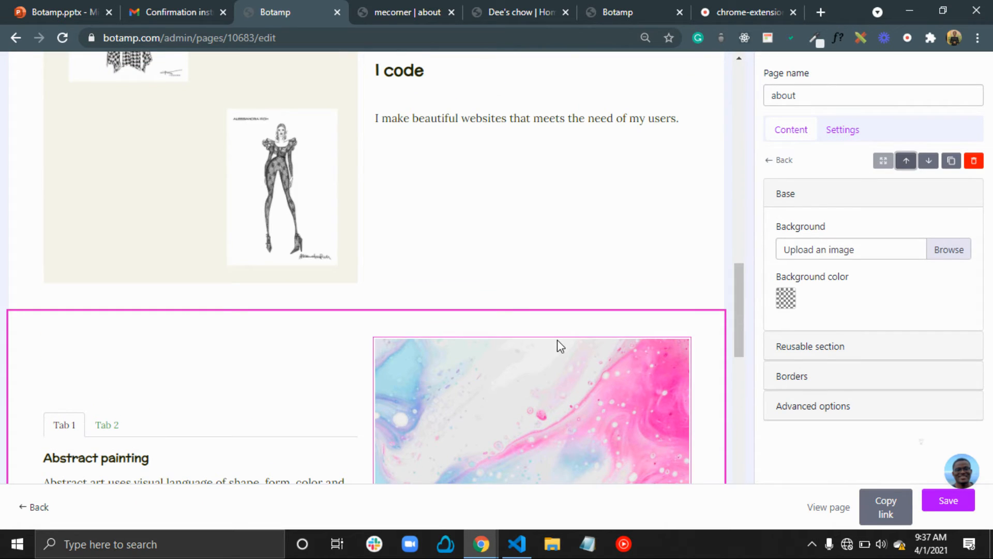
- Try to replace the abstract image in the tabs section with ky9XP_aKU_IT_1280x1280_KaMXZQjO.jpg from the Beyoncé_files folder
{"action": "scroll", "coordinate": [557, 340], "scroll_direction": "down", "scroll_amount": 3}
{"action": "left_click", "coordinate": [530, 242]}
{"action": "left_click", "coordinate": [948, 228]}
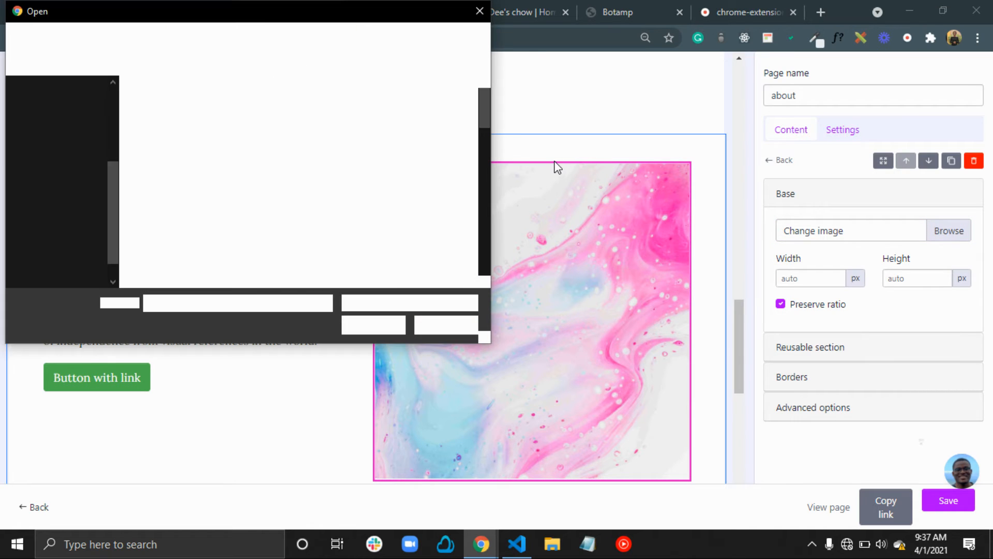
{"action": "scroll", "coordinate": [292, 200], "scroll_direction": "down", "scroll_amount": 1}
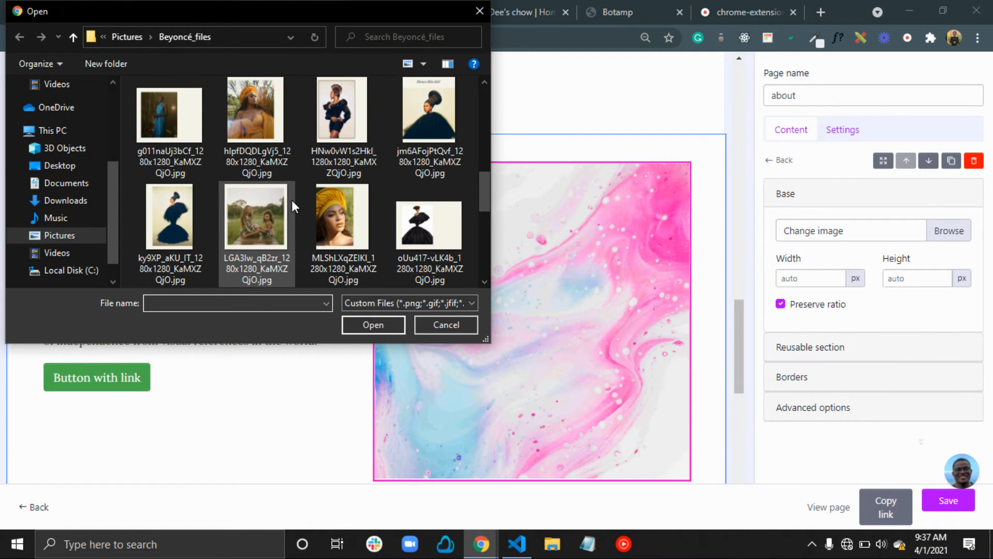
{"action": "left_click", "coordinate": [176, 235]}
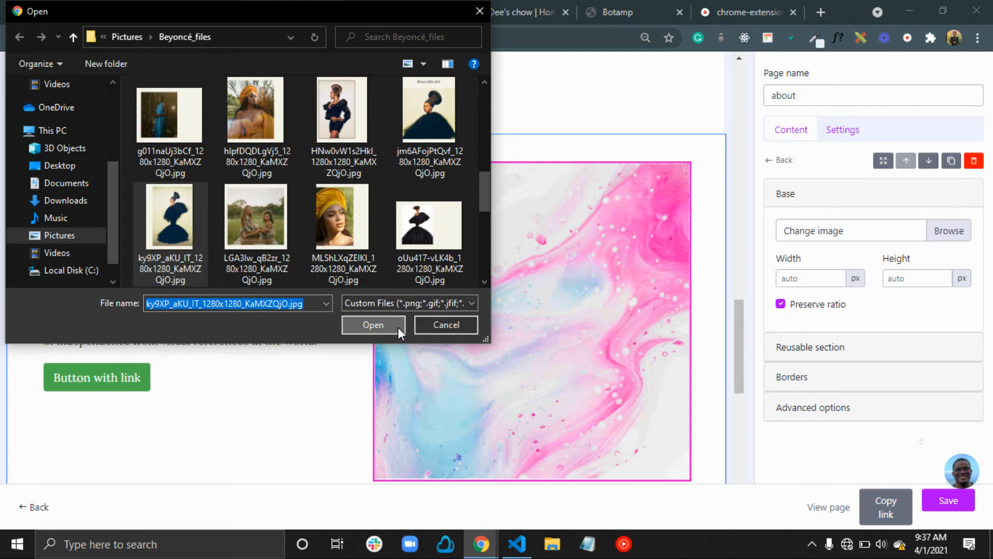
{"action": "left_click", "coordinate": [398, 327]}
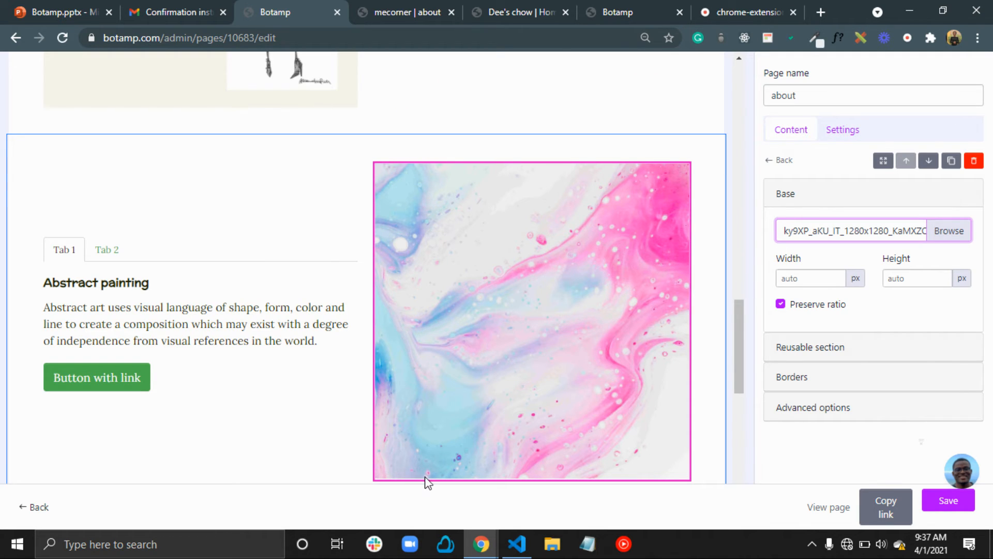
- Restore the computer's Wi-Fi connection and reselect the abstract image in the tabs section
{"action": "left_click", "coordinate": [847, 547]}
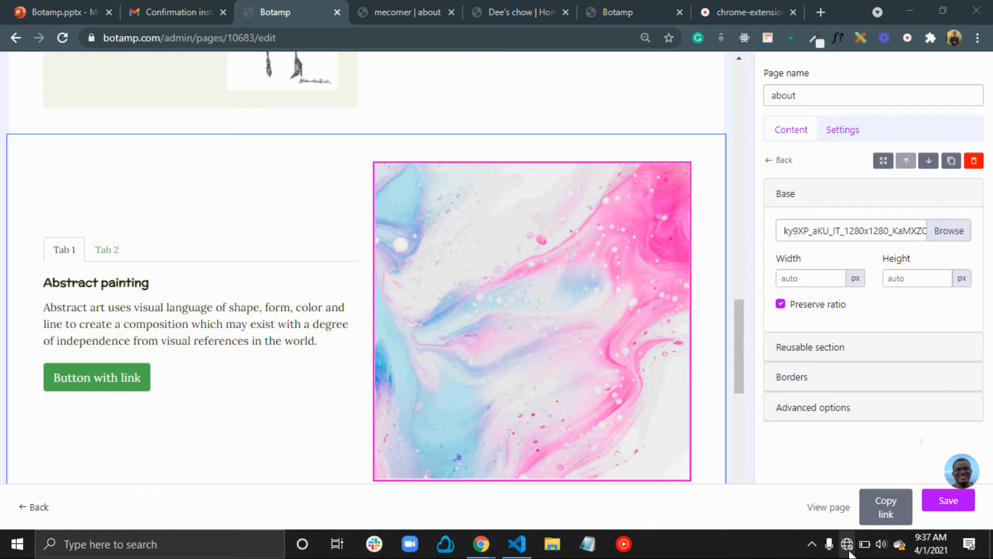
{"action": "left_click", "coordinate": [848, 551]}
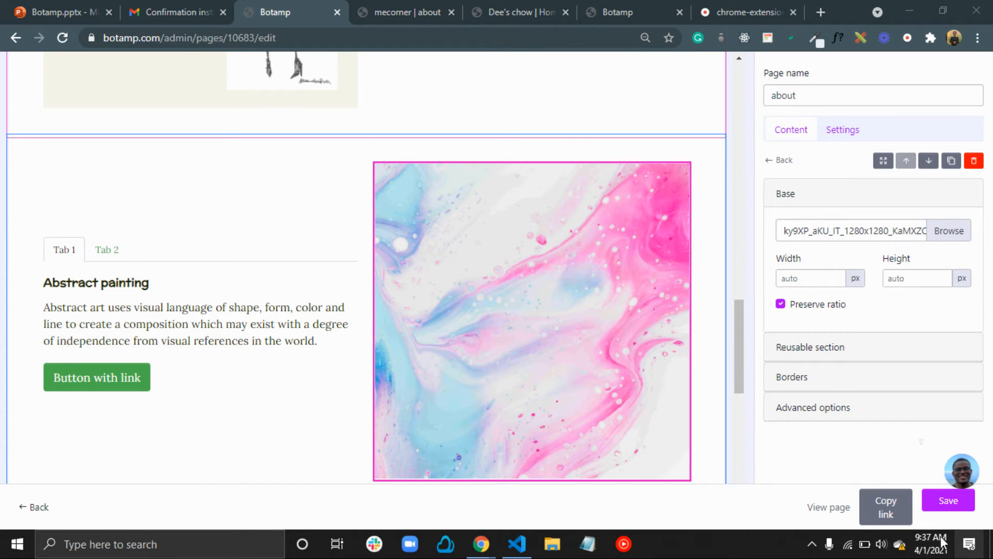
{"action": "left_click", "coordinate": [548, 371]}
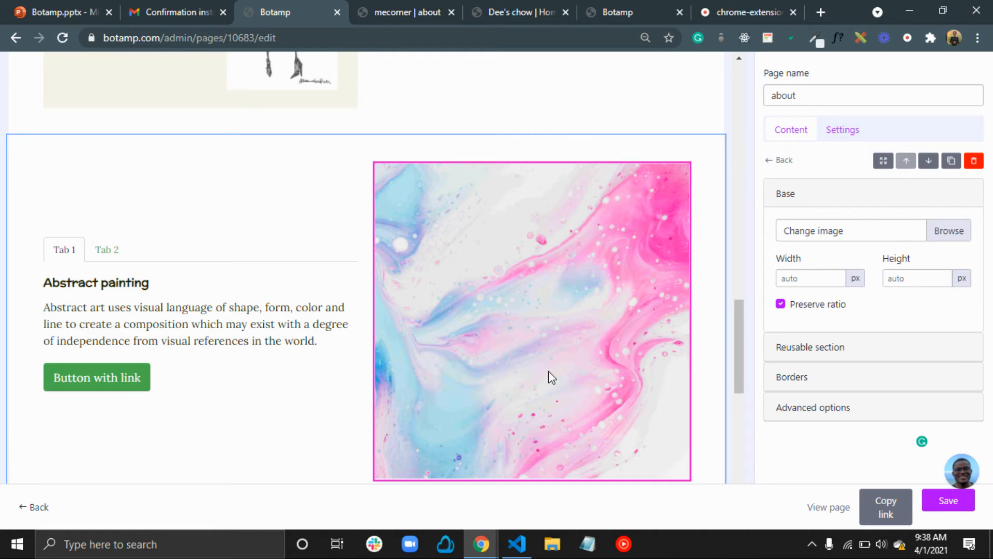
- Upload ky9XP_aKU_IT_1280x1280_KaMXZQjO.jpg from the Beyoncé_files folder as the tabs section's image
{"action": "left_click", "coordinate": [960, 231]}
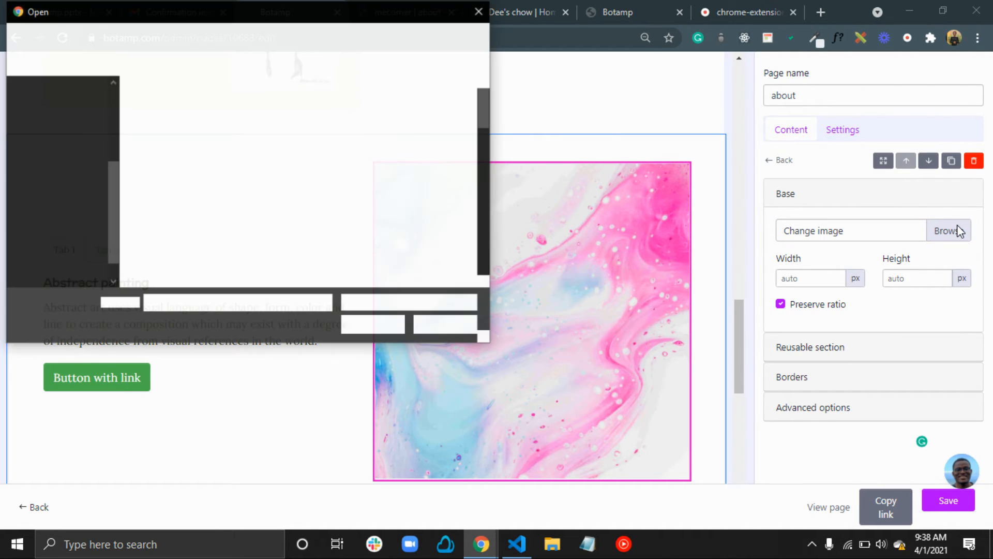
{"action": "scroll", "coordinate": [301, 179], "scroll_direction": "down", "scroll_amount": 7}
{"action": "scroll", "coordinate": [149, 151], "scroll_direction": "up", "scroll_amount": 5}
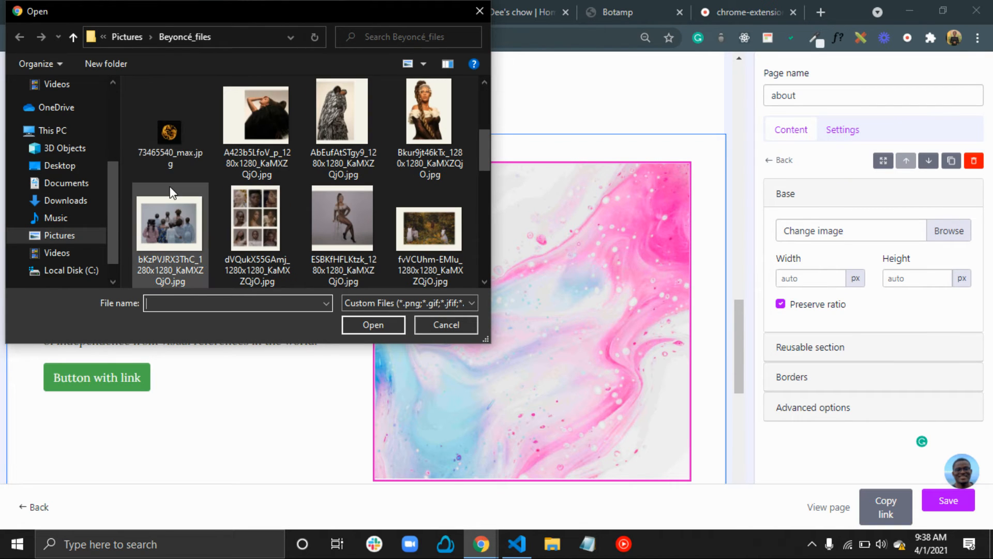
{"action": "scroll", "coordinate": [172, 192], "scroll_direction": "down", "scroll_amount": 2}
{"action": "left_click", "coordinate": [172, 216]}
{"action": "left_click", "coordinate": [373, 324]}
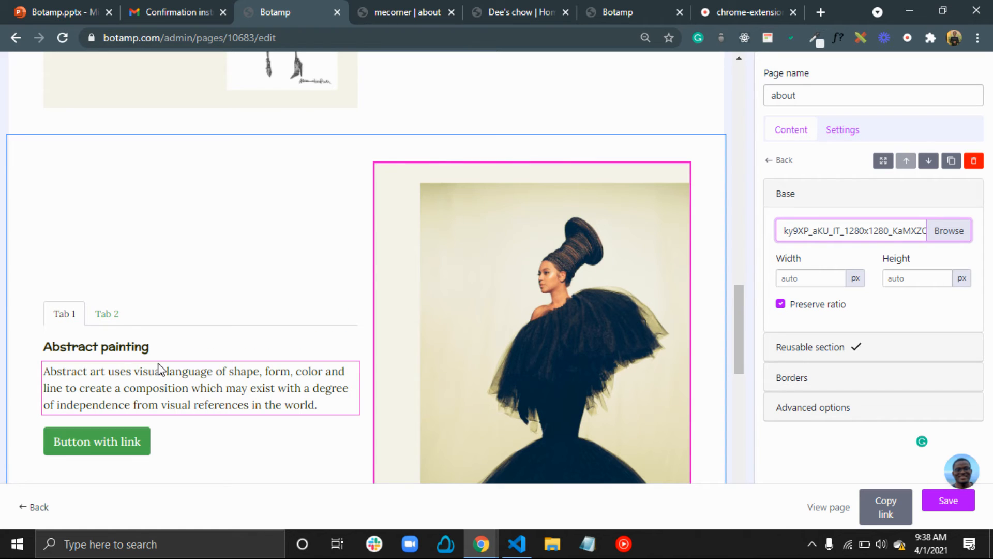
- Switch back and forth between Tab 1 and Tab 2 to compare their contents
{"action": "left_click", "coordinate": [108, 212]}
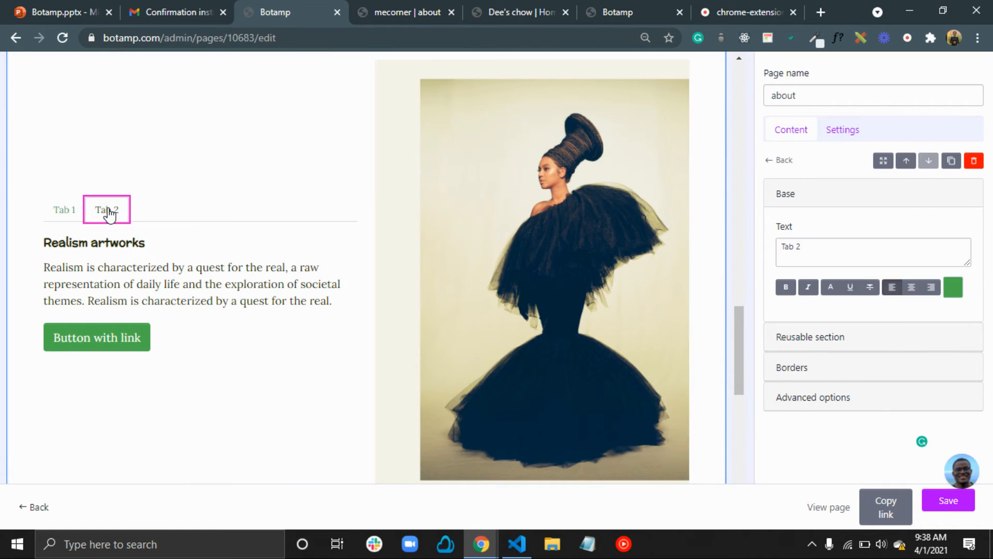
{"action": "left_click", "coordinate": [61, 210]}
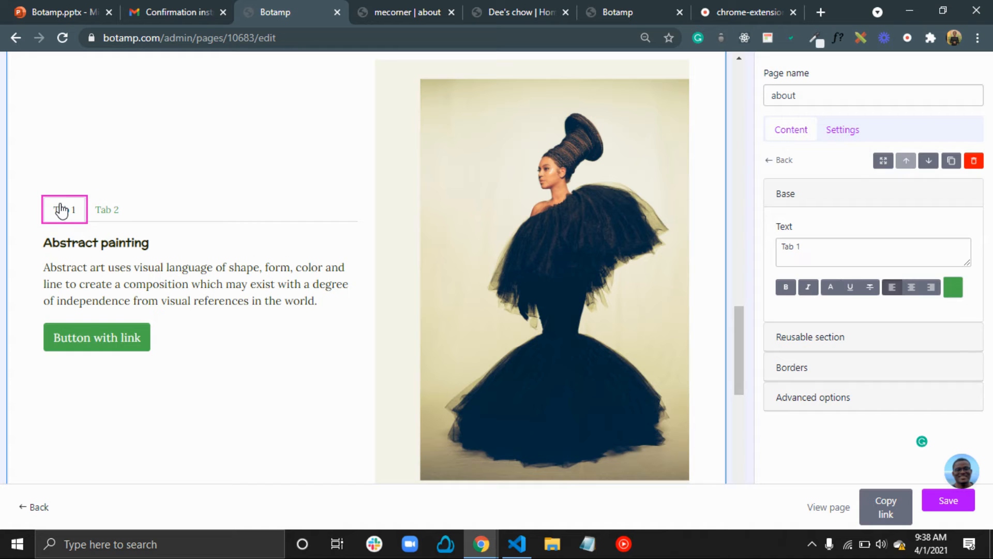
{"action": "left_click", "coordinate": [98, 212]}
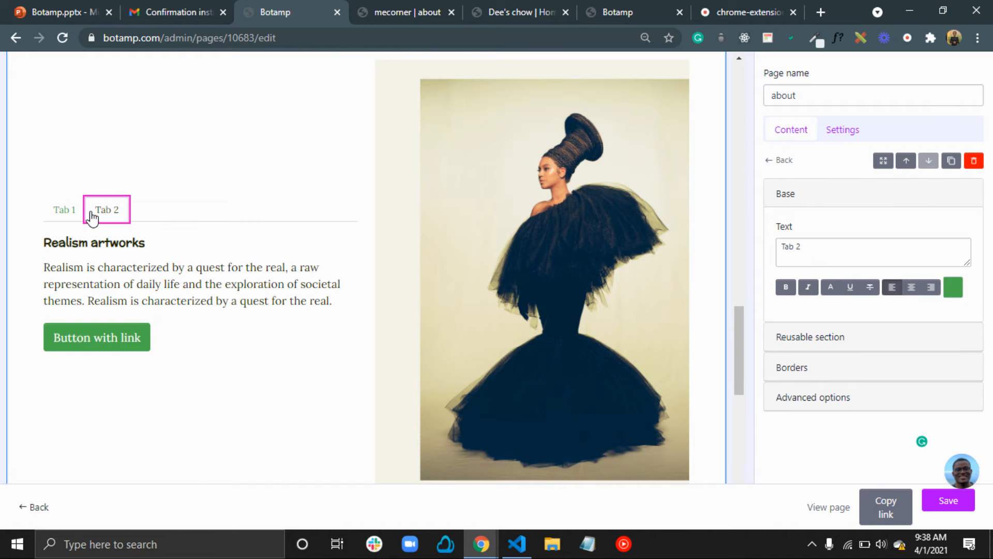
{"action": "left_click", "coordinate": [65, 209]}
{"action": "left_click", "coordinate": [103, 221]}
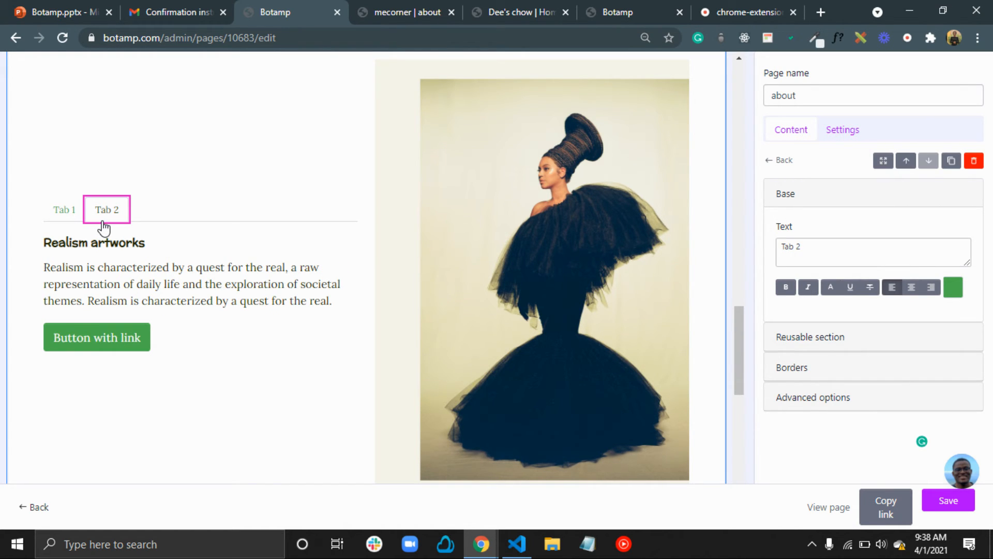
{"action": "left_click", "coordinate": [67, 218]}
- Delete Tab 2 and the remaining tab bar, keeping the "Realism artworks" content in the section
{"action": "left_click", "coordinate": [105, 221]}
{"action": "left_click", "coordinate": [975, 164]}
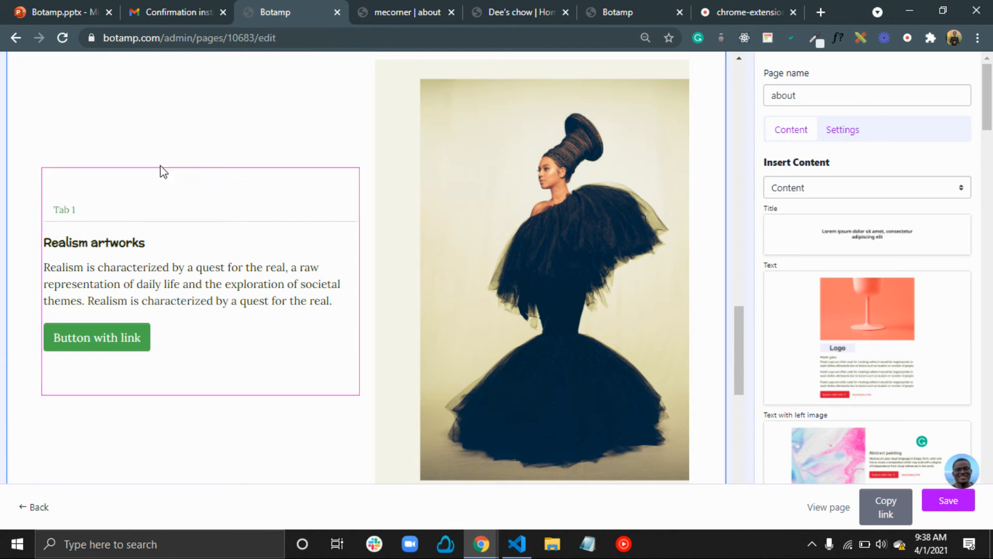
{"action": "left_click", "coordinate": [120, 209]}
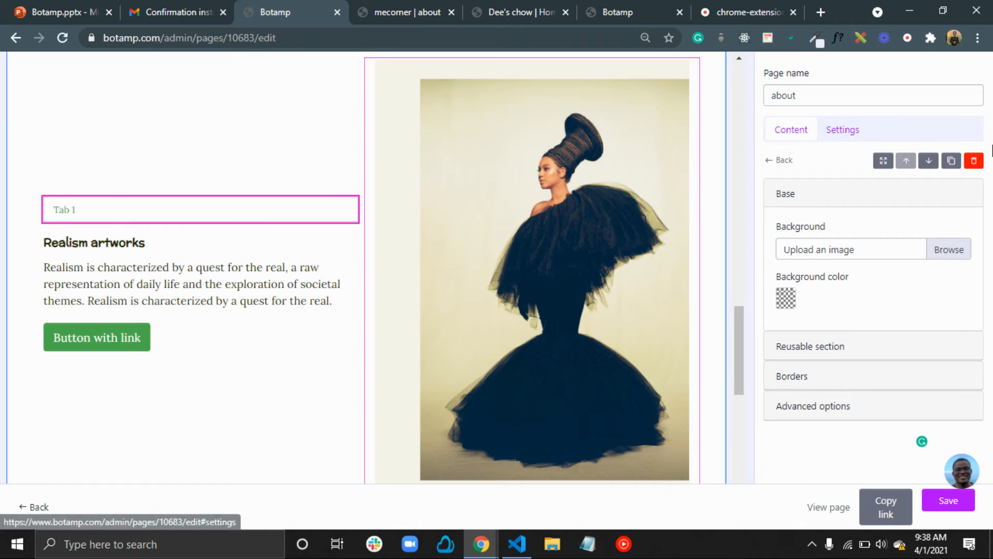
{"action": "left_click", "coordinate": [973, 161]}
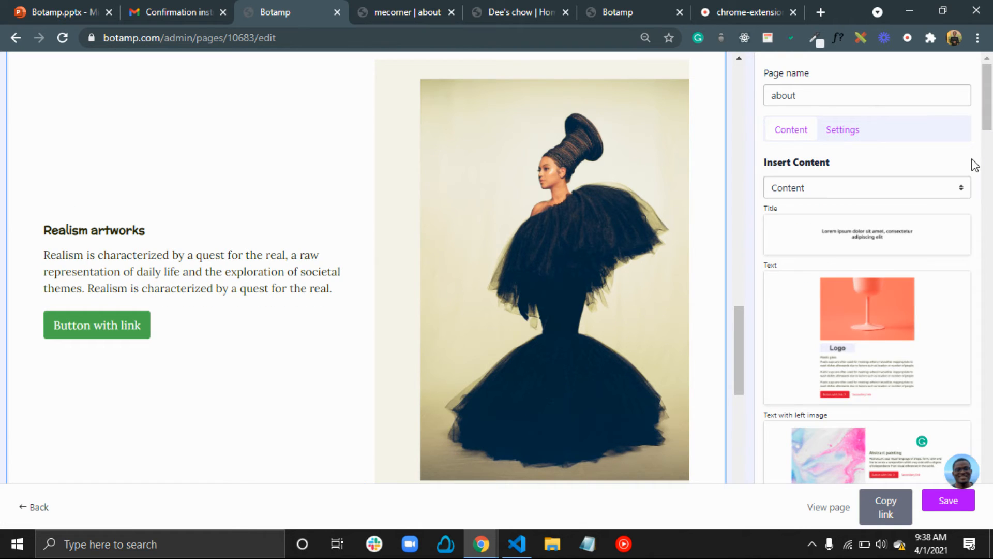
- Change the "Realism artworks" heading to "I style"
{"action": "left_click", "coordinate": [114, 233]}
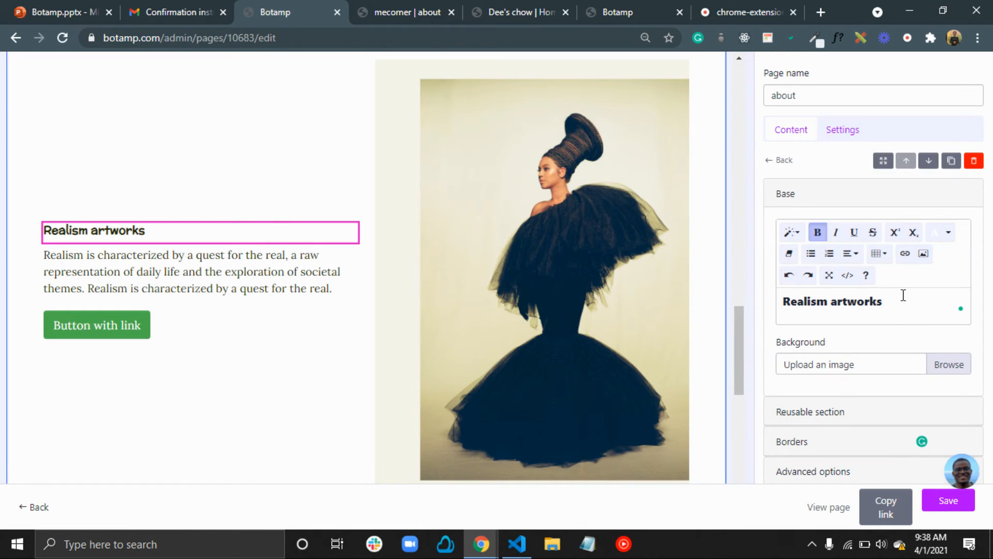
{"action": "left_click_drag", "start_coordinate": [893, 297], "coordinate": [715, 326]}
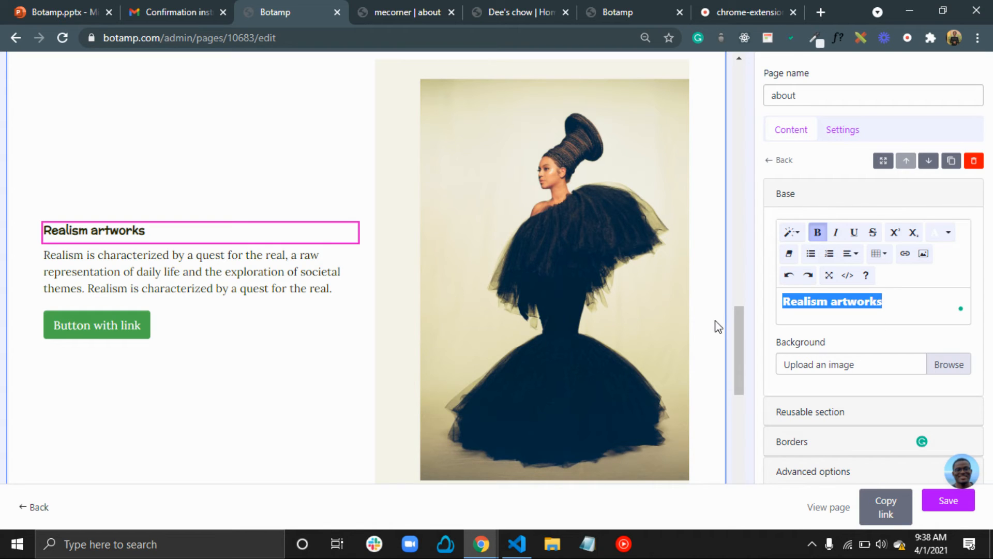
{"action": "key", "text": "BackSpace"}
{"action": "type", "text": "I style"}
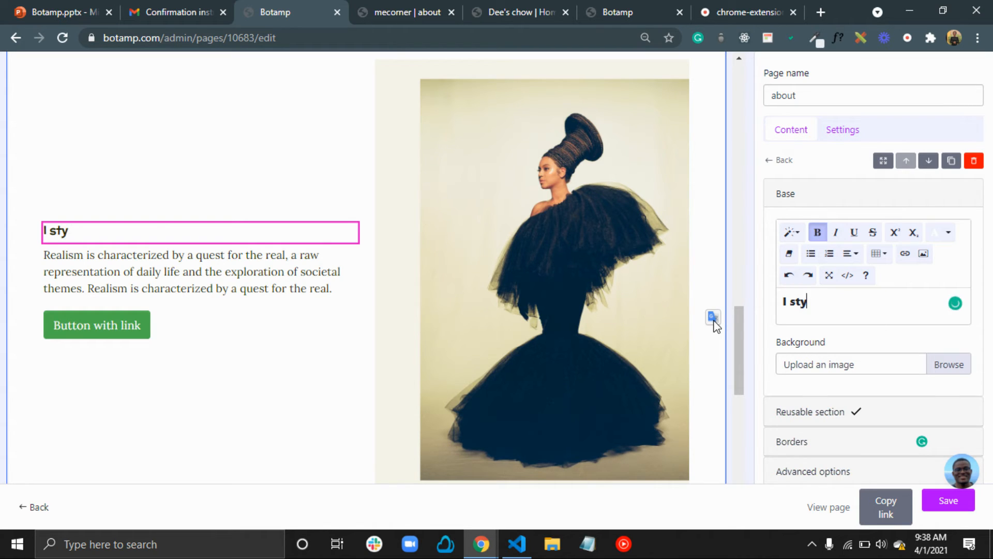
- Replace the paragraph under "I style" with "Contact me for personalized look to improve your overall appearance and boost your self-confidence"
{"action": "left_click", "coordinate": [272, 270]}
{"action": "left_click_drag", "start_coordinate": [879, 410], "coordinate": [776, 316]}
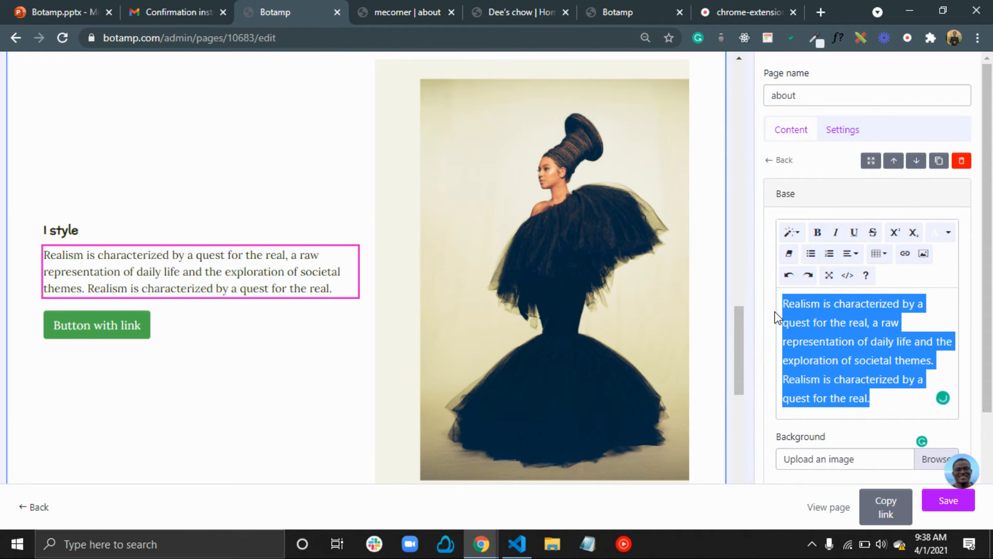
{"action": "type", "text": "Conta"}
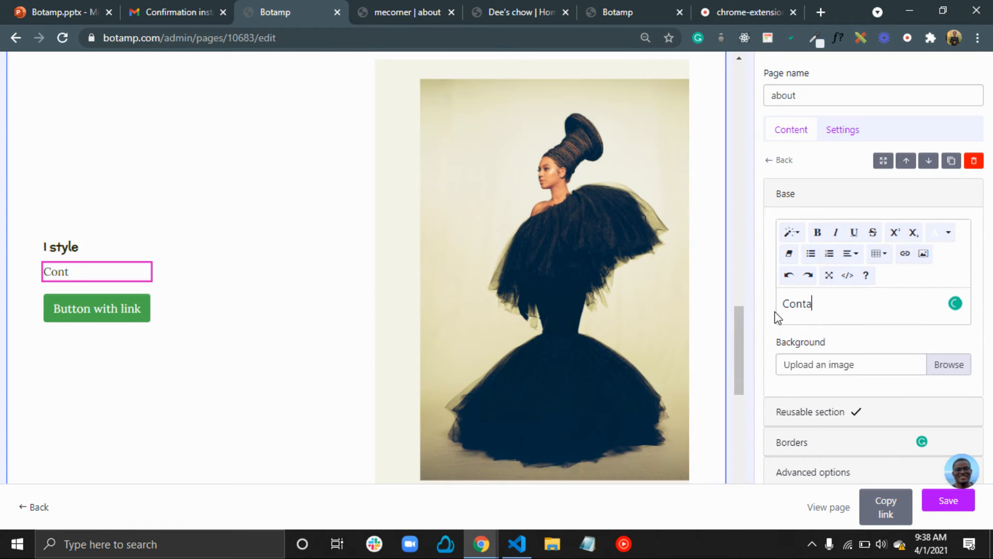
{"action": "type", "text": "ct me for peros"}
{"action": "key", "text": "BackSpace"}
{"action": "type", "text": "so"}
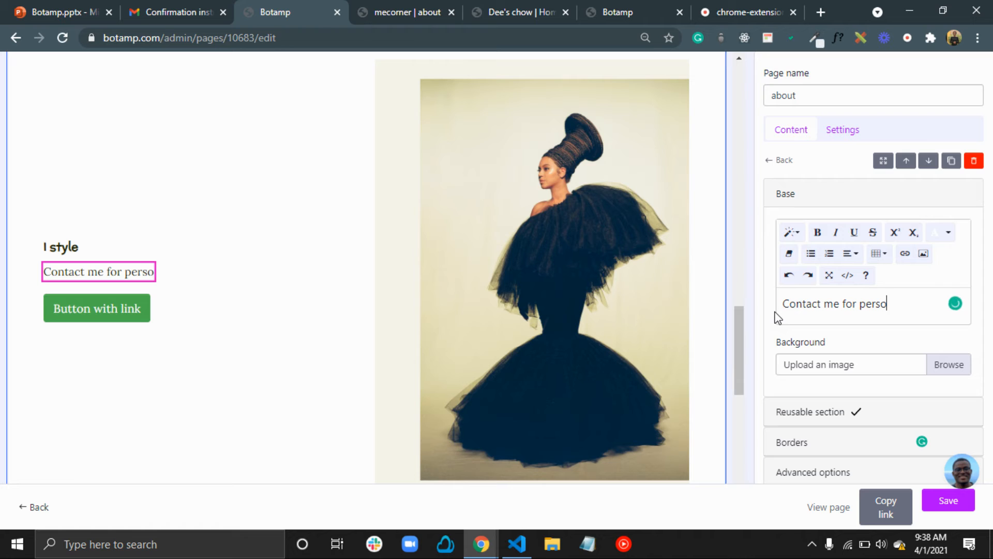
{"action": "type", "text": "nalized look"}
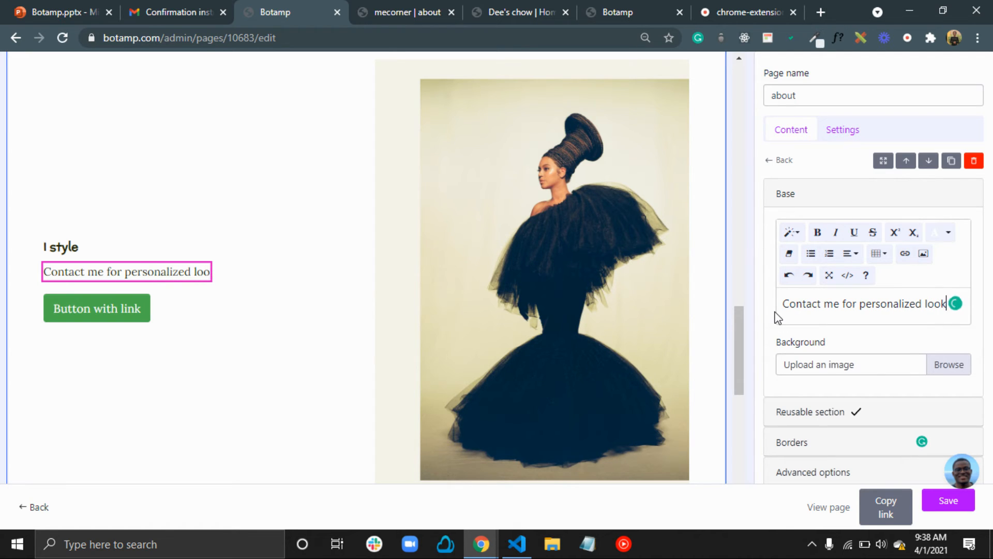
{"action": "type", "text": " to impro"}
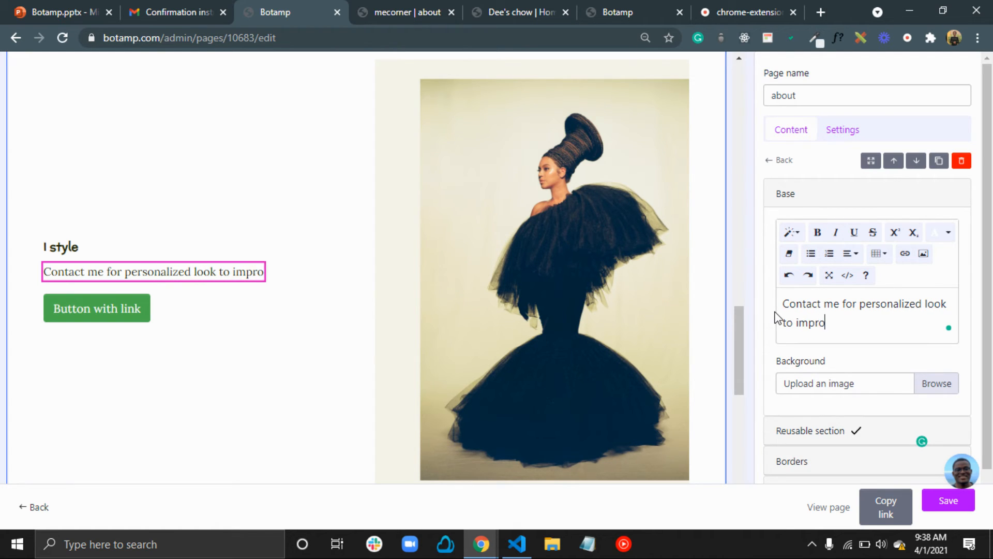
{"action": "type", "text": "ee you"}
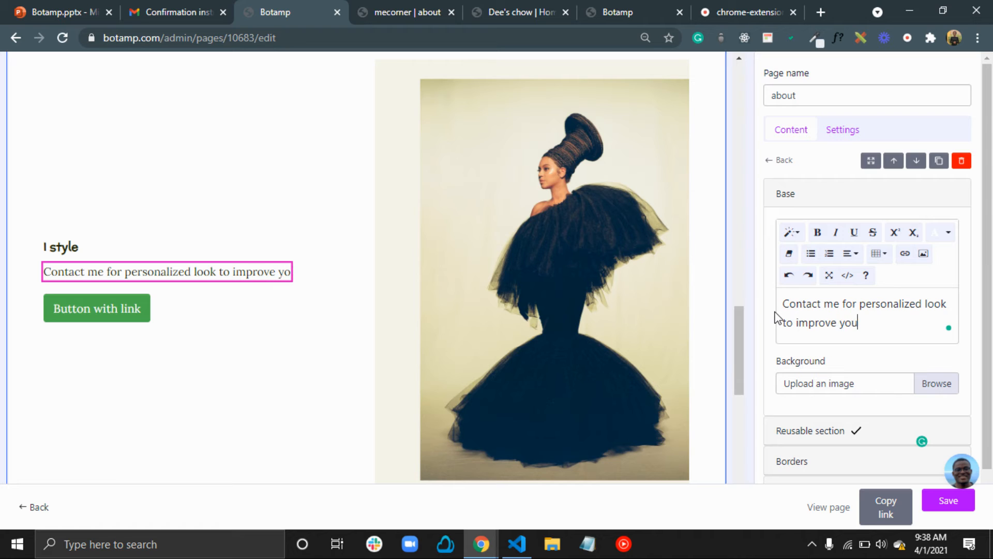
{"action": "type", "text": "r overa"}
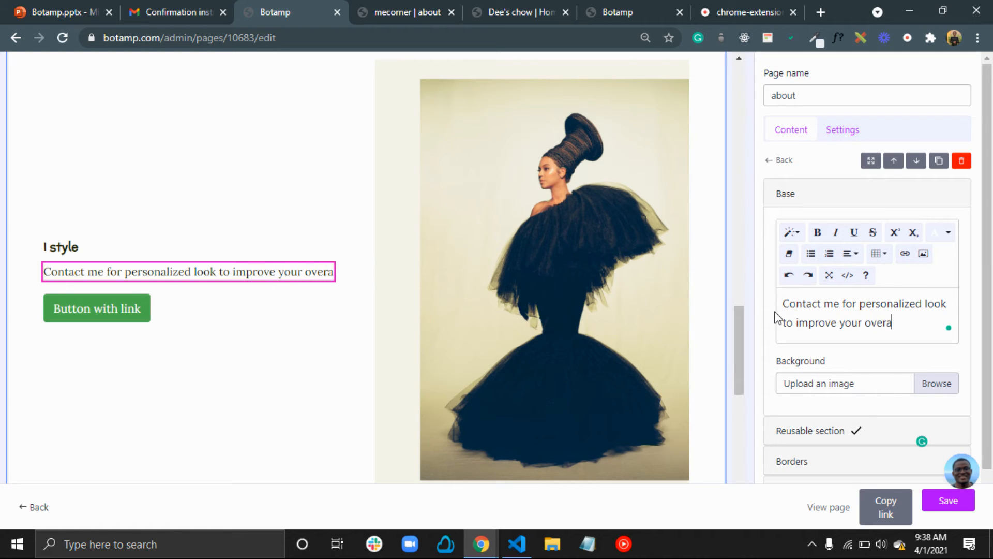
{"action": "type", "text": "ll"}
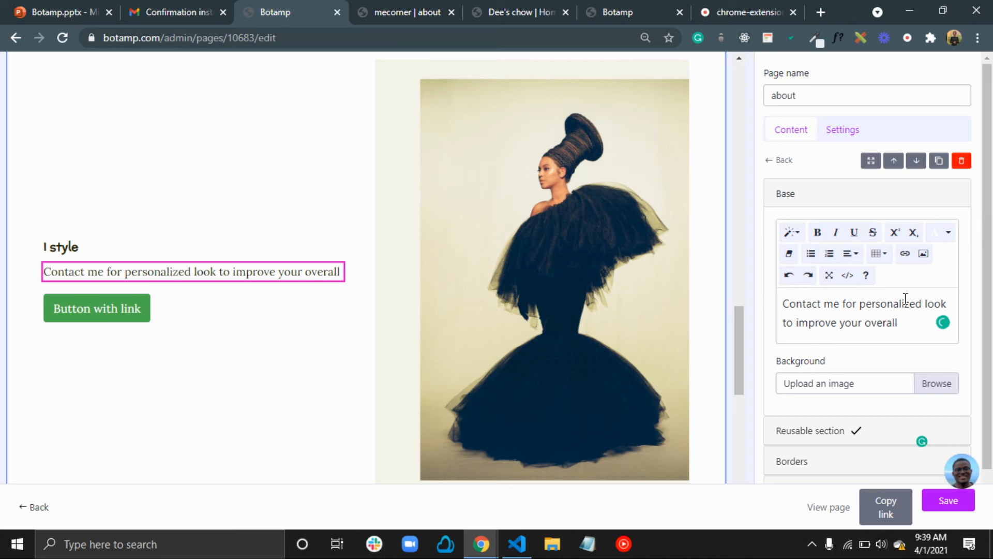
{"action": "type", "text": "appea"}
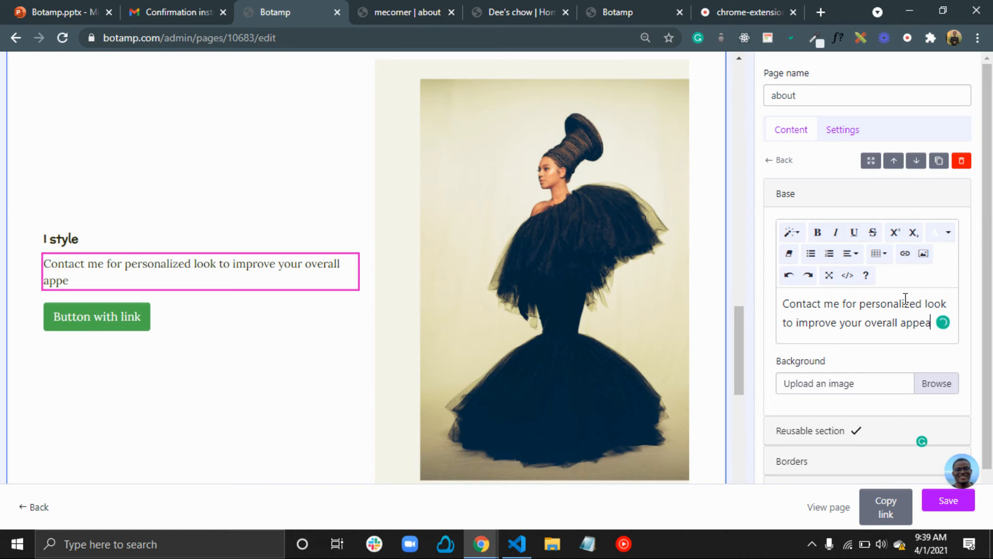
{"action": "type", "text": "rance and boost"}
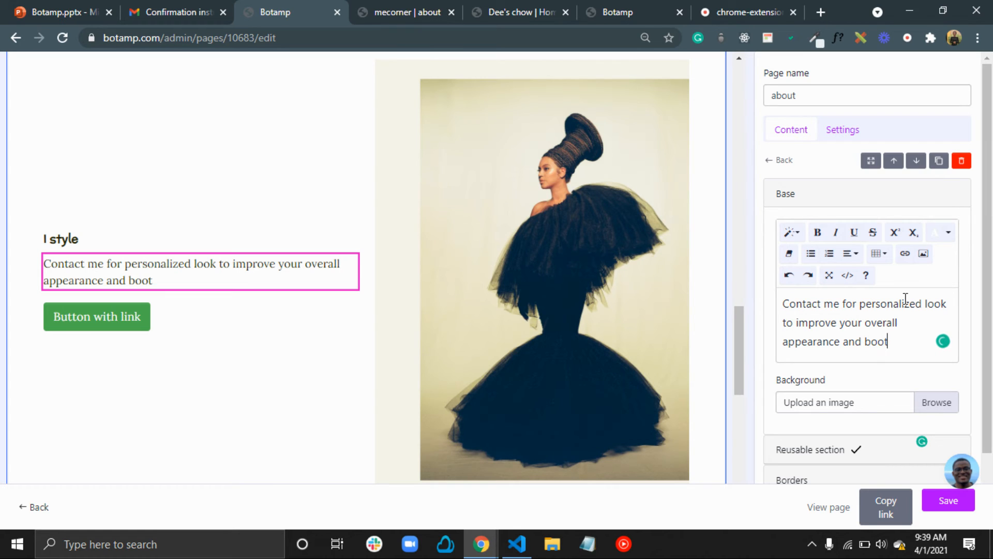
{"action": "type", "text": " your self-con"}
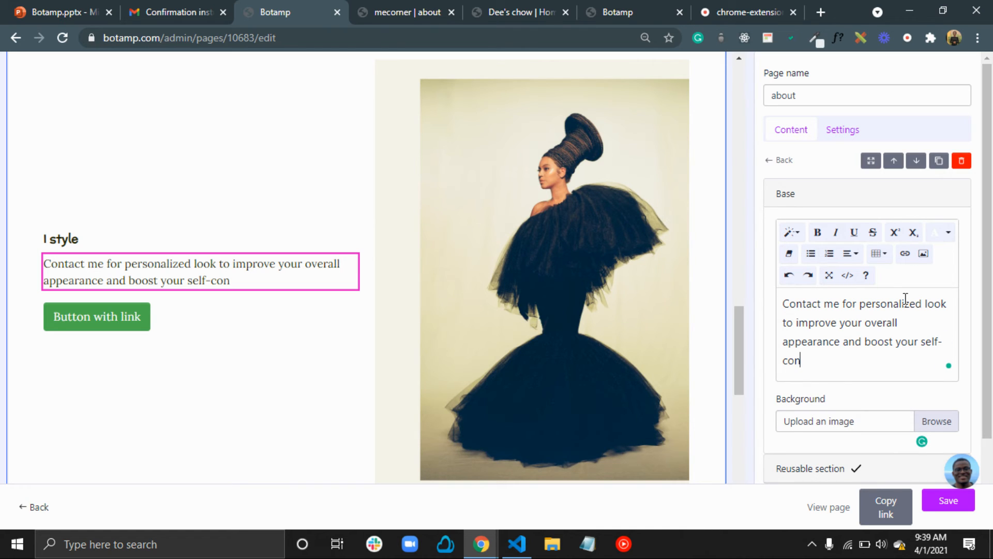
{"action": "type", "text": "fidence"}
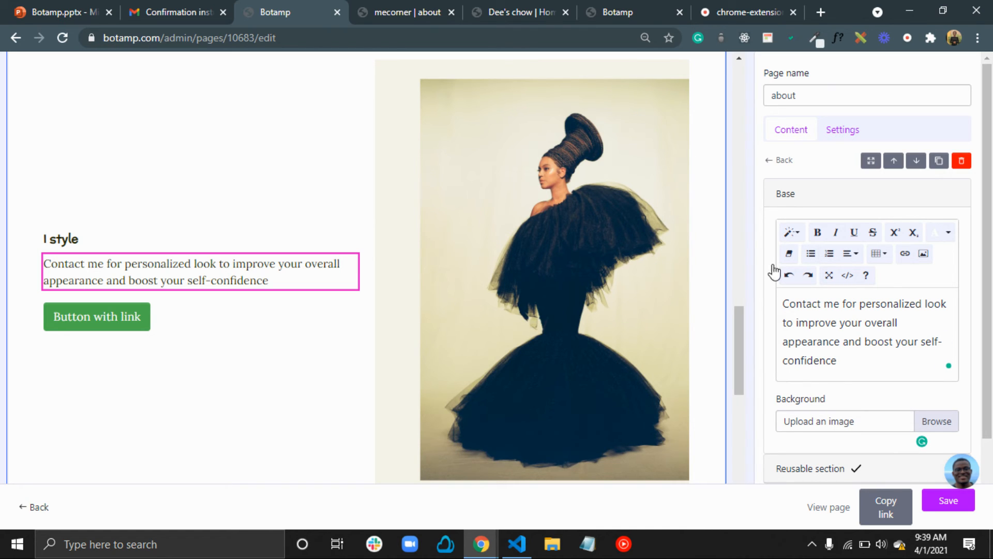
- Delete the green "Button with link" button below the "I style" paragraph
{"action": "left_click", "coordinate": [135, 312]}
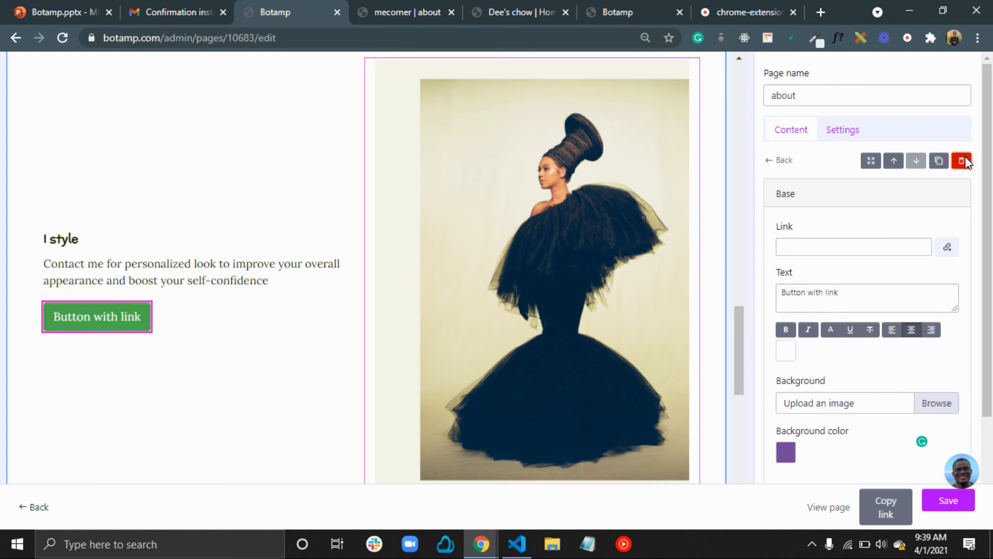
{"action": "left_click", "coordinate": [962, 161]}
{"action": "scroll", "coordinate": [610, 217], "scroll_direction": "up", "scroll_amount": 5}
{"action": "scroll", "coordinate": [609, 216], "scroll_direction": "down", "scroll_amount": 15}
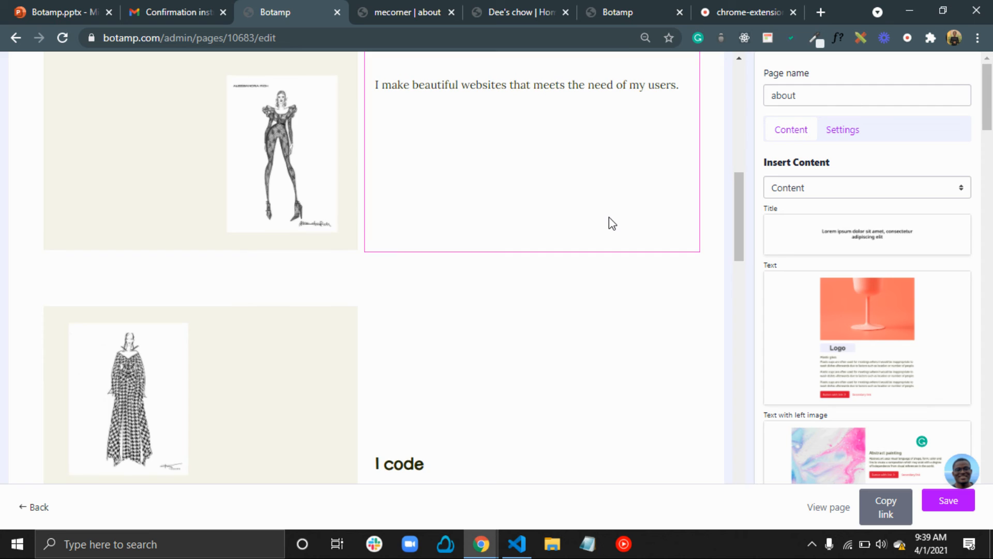
{"action": "scroll", "coordinate": [490, 464], "scroll_direction": "down", "scroll_amount": 6}
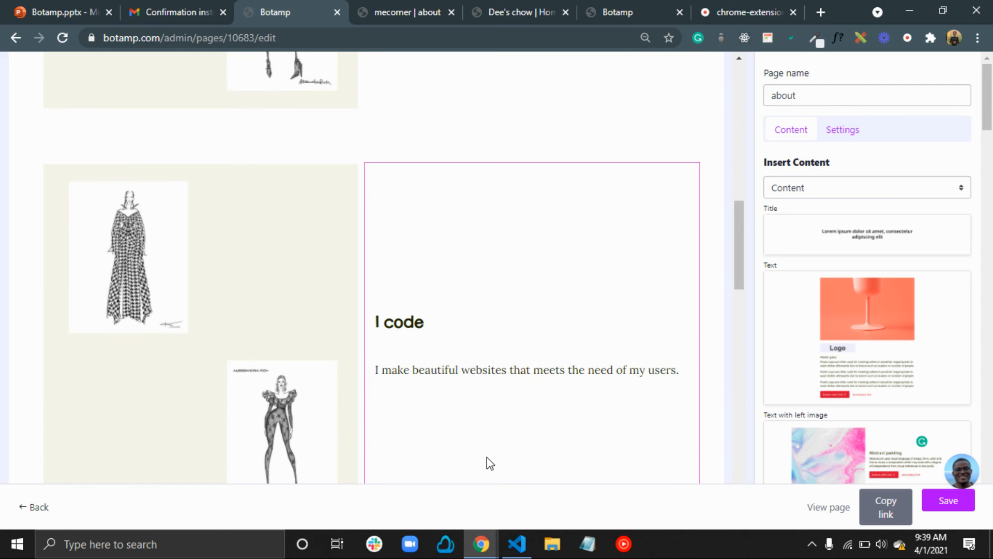
- Delete the duplicate "I code" section with the fashion sketches from the About page
{"action": "left_click", "coordinate": [564, 155]}
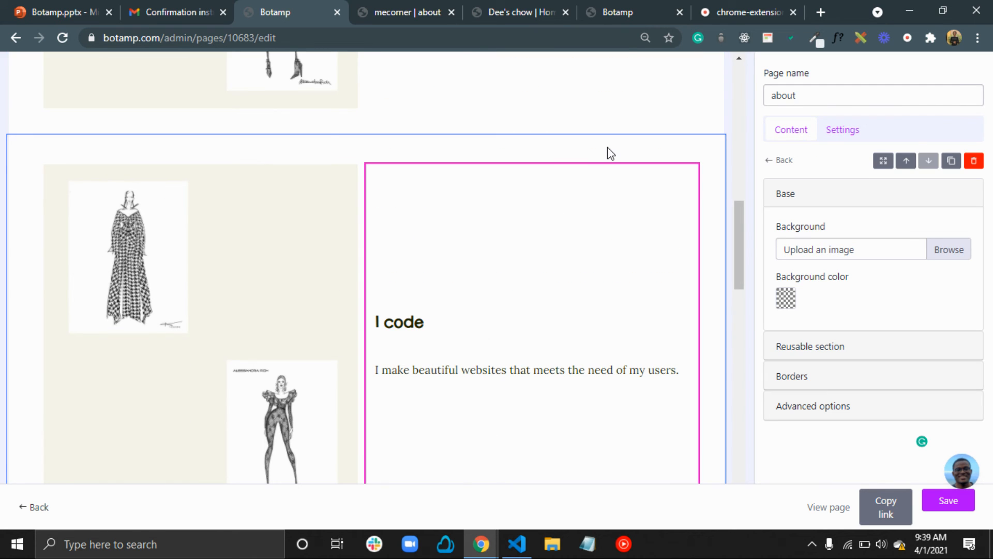
{"action": "left_click", "coordinate": [973, 161]}
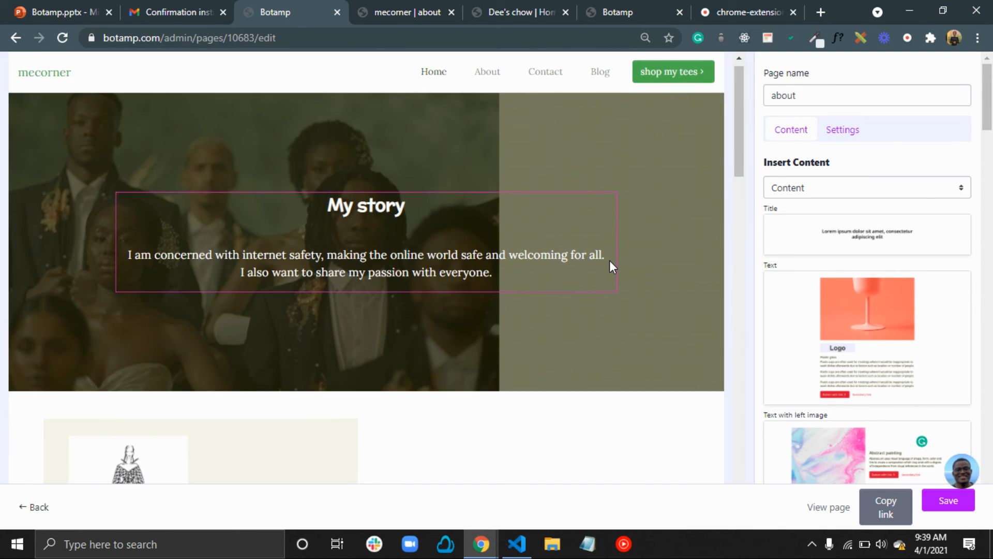
- Try to lighten the background color of the section titled "The number of customers acquired for each service"
{"action": "scroll", "coordinate": [610, 265], "scroll_direction": "down", "scroll_amount": 10}
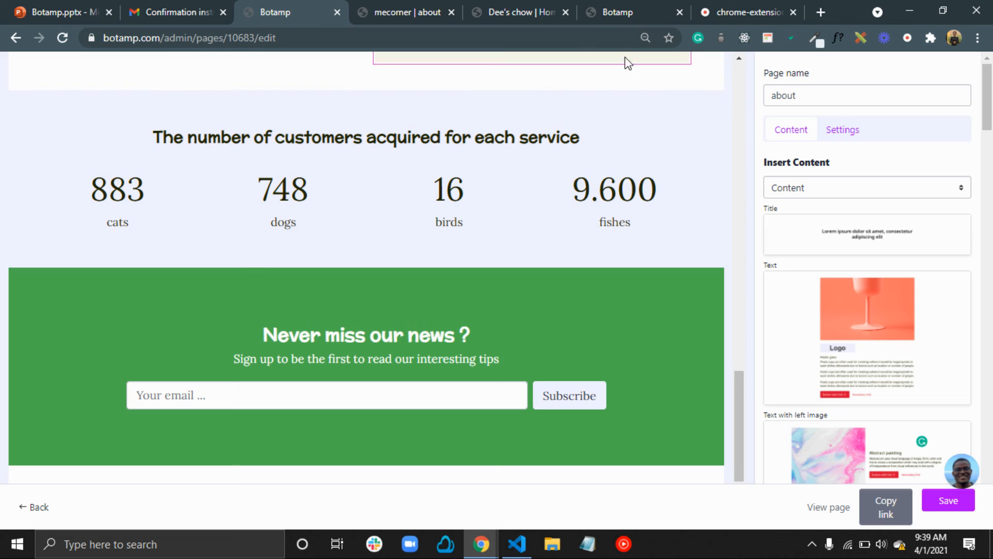
{"action": "left_click", "coordinate": [716, 110]}
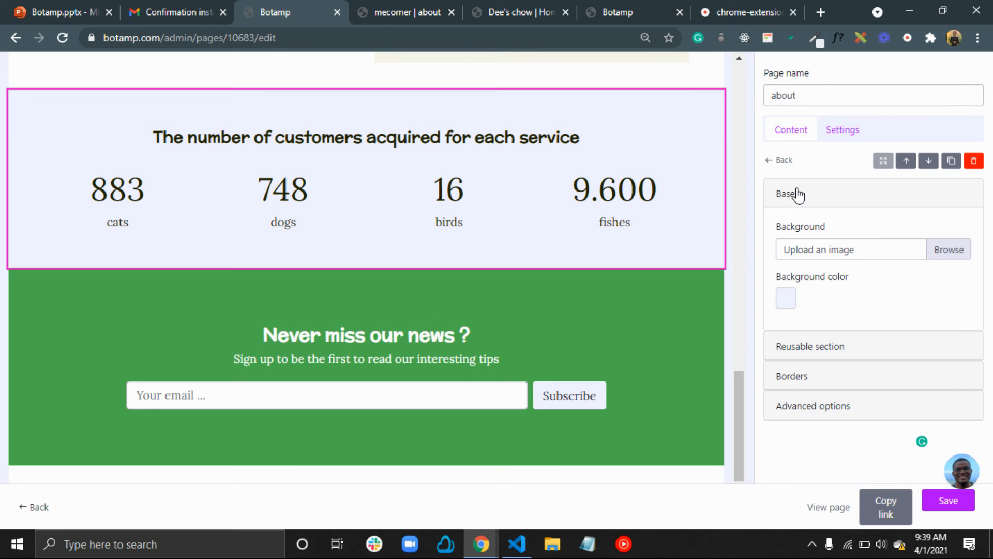
{"action": "left_click", "coordinate": [787, 302]}
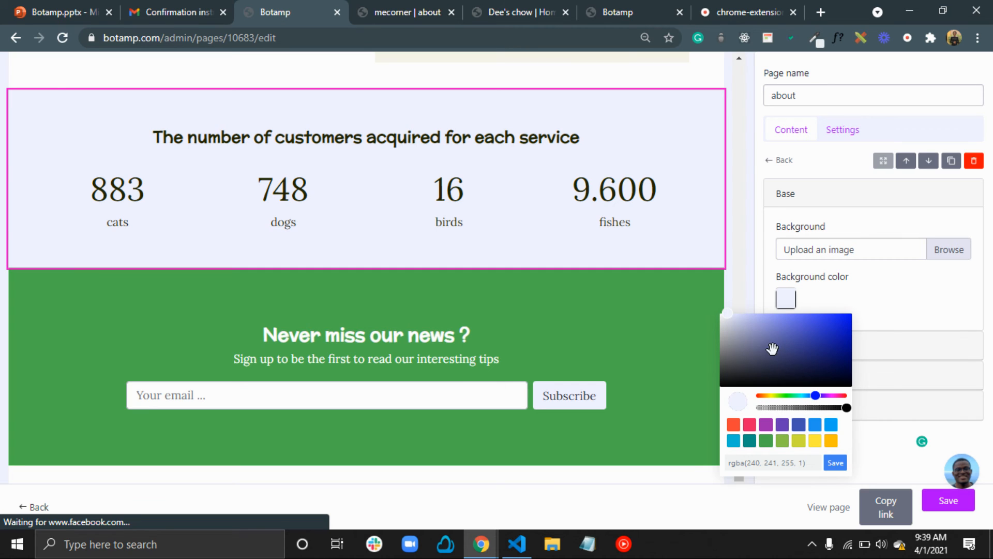
{"action": "left_click_drag", "start_coordinate": [729, 315], "coordinate": [718, 315]}
{"action": "left_click", "coordinate": [836, 464]}
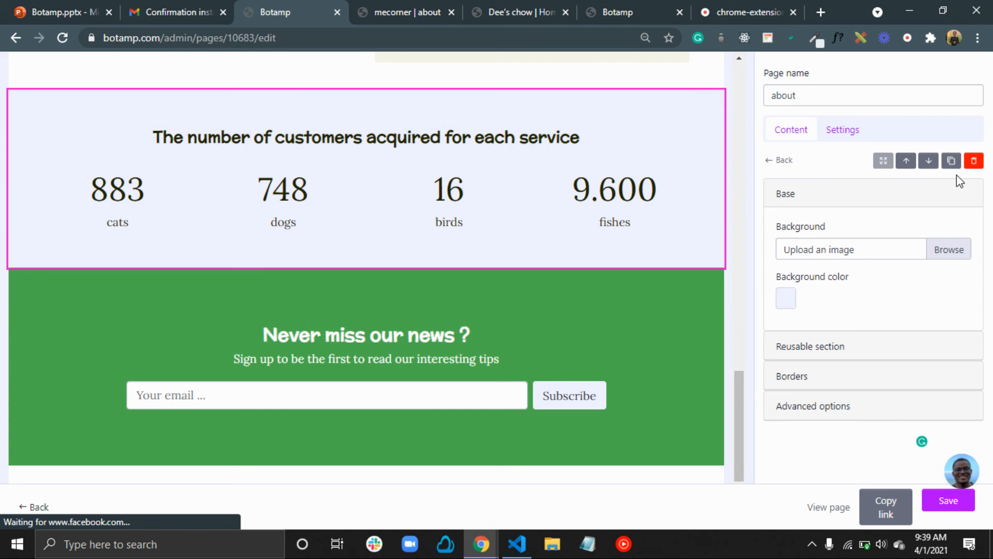
- Delete the section titled "The number of customers acquired for each service" and save the About page
{"action": "left_click", "coordinate": [974, 160]}
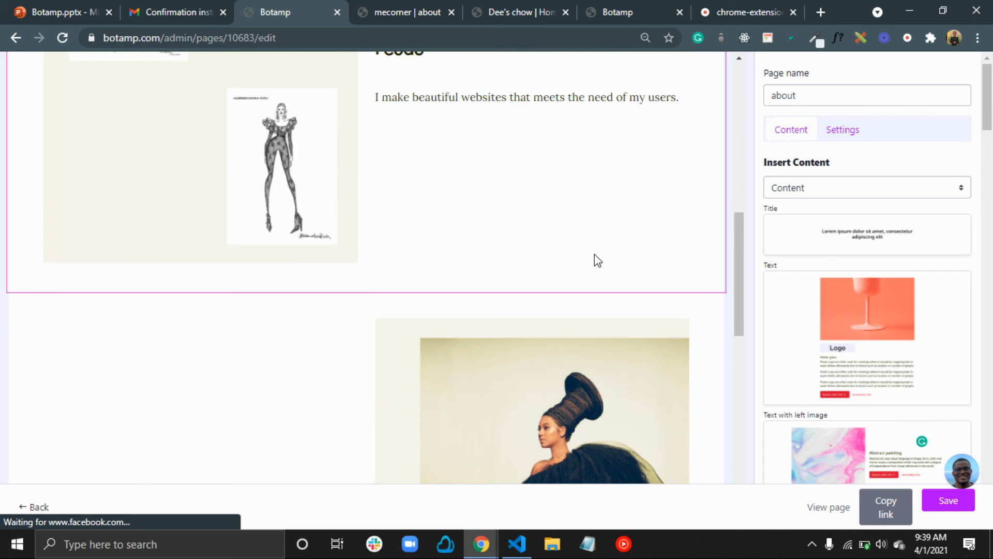
{"action": "scroll", "coordinate": [595, 254], "scroll_direction": "down", "scroll_amount": 4}
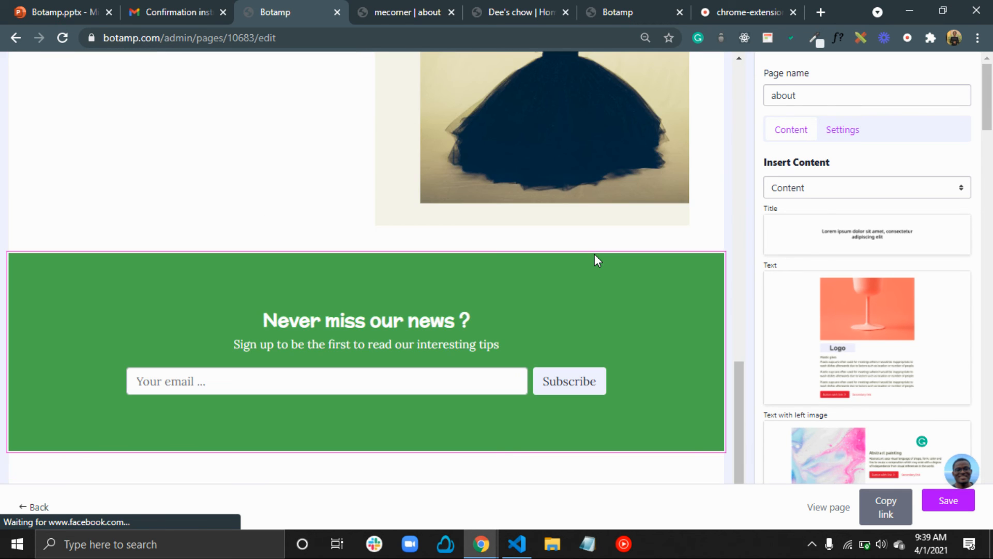
{"action": "left_click", "coordinate": [953, 511]}
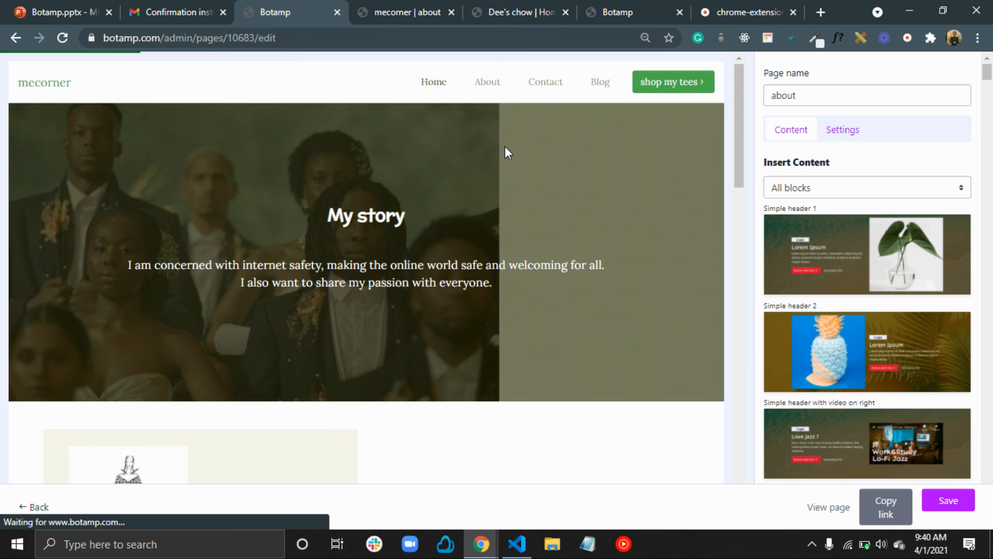
- Look over the published About page from the "My story" banner down to the footer
{"action": "left_click", "coordinate": [421, 11]}
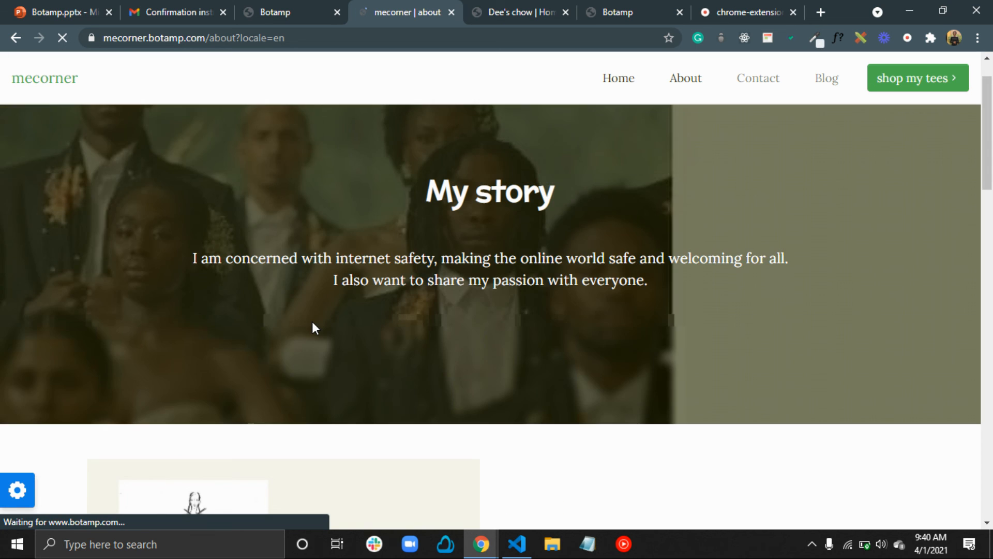
{"action": "scroll", "coordinate": [312, 321], "scroll_direction": "down", "scroll_amount": 15}
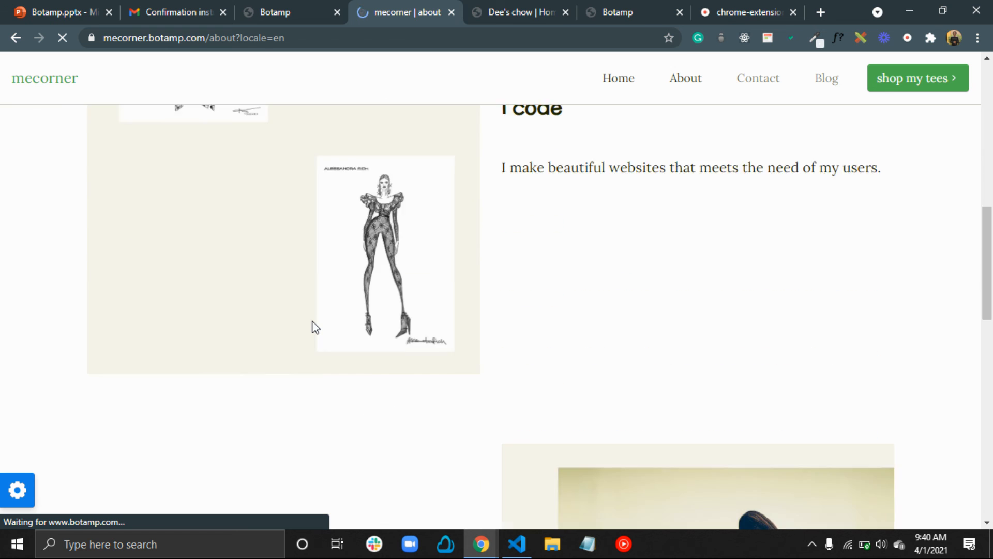
{"action": "scroll", "coordinate": [312, 321], "scroll_direction": "down", "scroll_amount": 8}
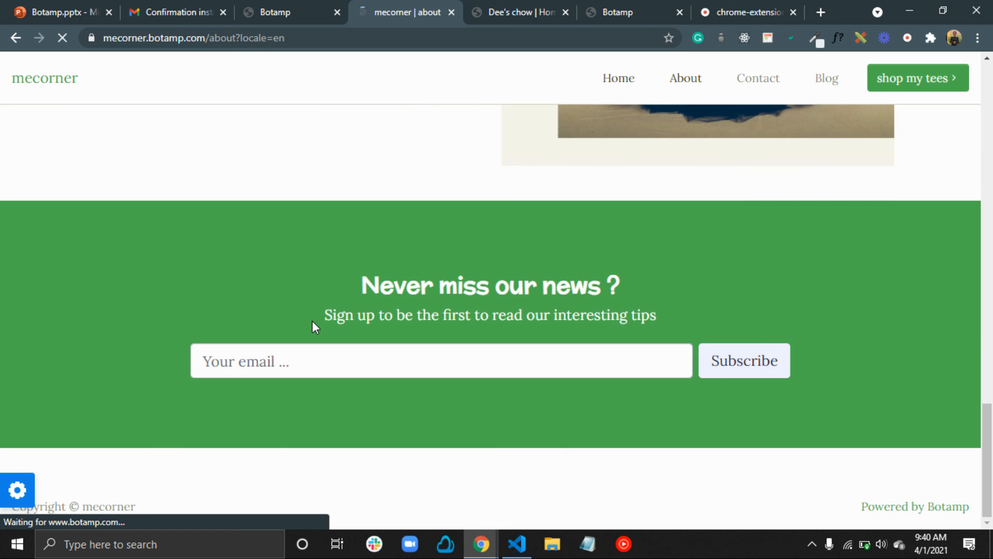
{"action": "scroll", "coordinate": [312, 321], "scroll_direction": "up", "scroll_amount": 20}
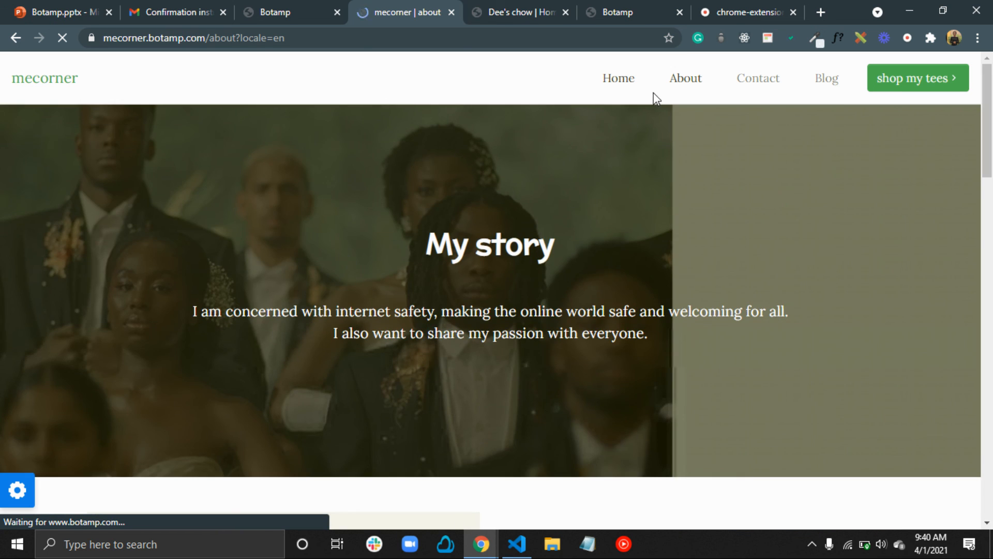
- Open the Home page of the published mecorner site
{"action": "left_click", "coordinate": [627, 80]}
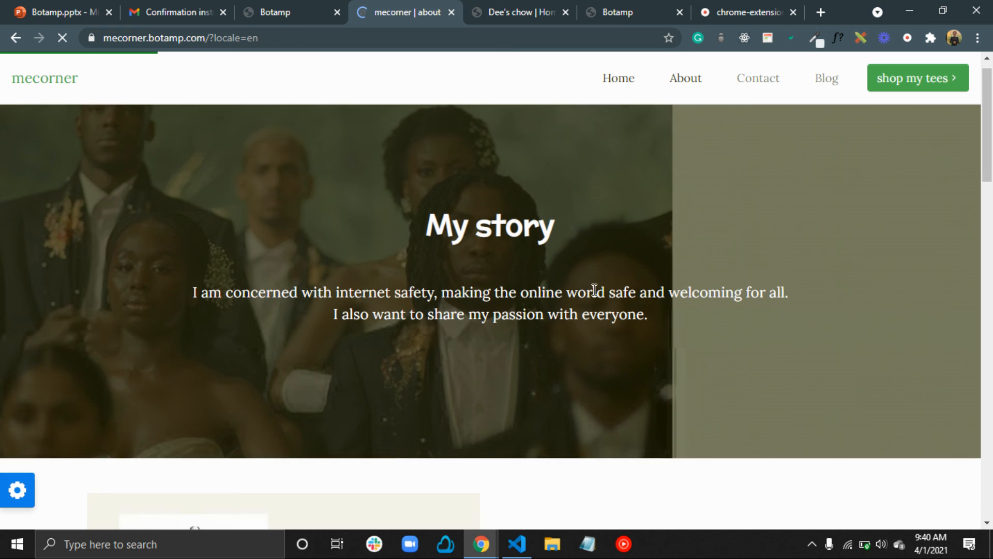
{"action": "scroll", "coordinate": [593, 290], "scroll_direction": "down", "scroll_amount": 9}
{"action": "scroll", "coordinate": [593, 283], "scroll_direction": "up", "scroll_amount": 3}
{"action": "scroll", "coordinate": [593, 283], "scroll_direction": "down", "scroll_amount": 15}
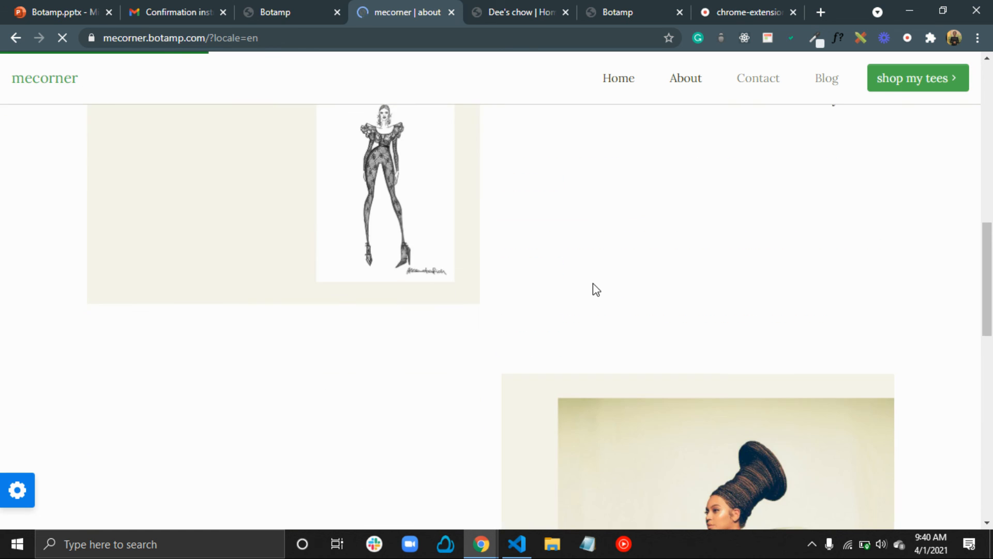
{"action": "scroll", "coordinate": [593, 284], "scroll_direction": "up", "scroll_amount": 7}
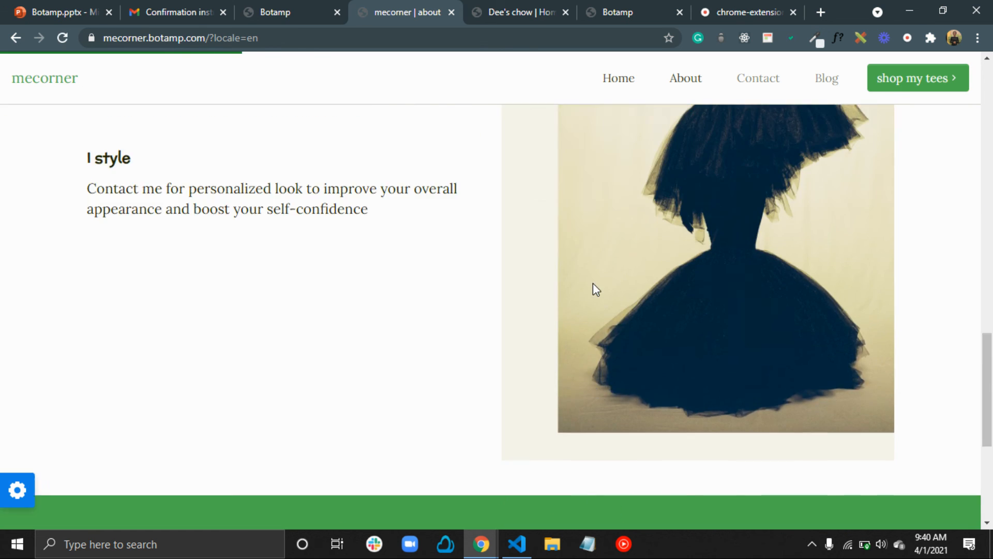
{"action": "scroll", "coordinate": [592, 283], "scroll_direction": "down", "scroll_amount": 8}
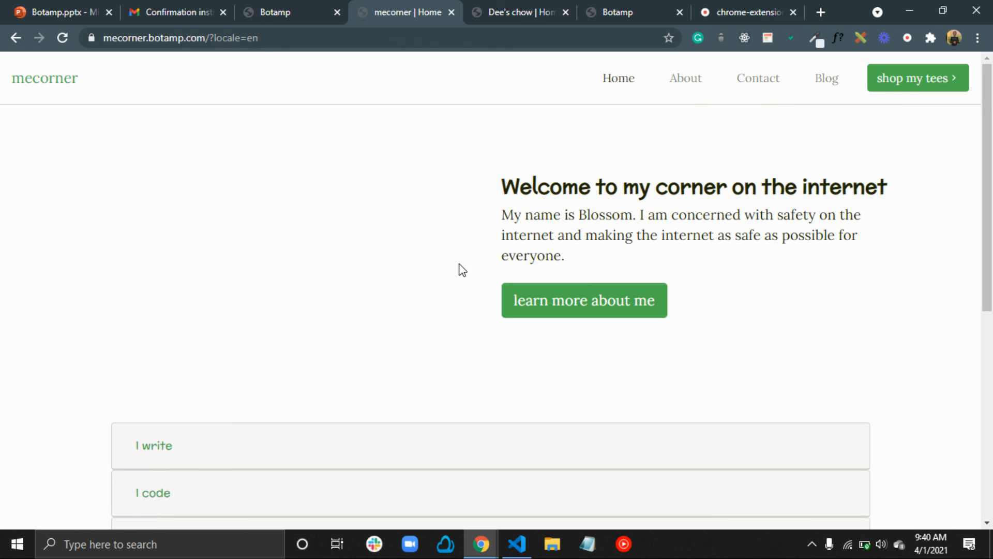
- Review the published Home page down to the "Visit my store" section, checking how an accordion item expands and collapses
{"action": "scroll", "coordinate": [458, 270], "scroll_direction": "down", "scroll_amount": 7}
{"action": "scroll", "coordinate": [459, 270], "scroll_direction": "up", "scroll_amount": 9}
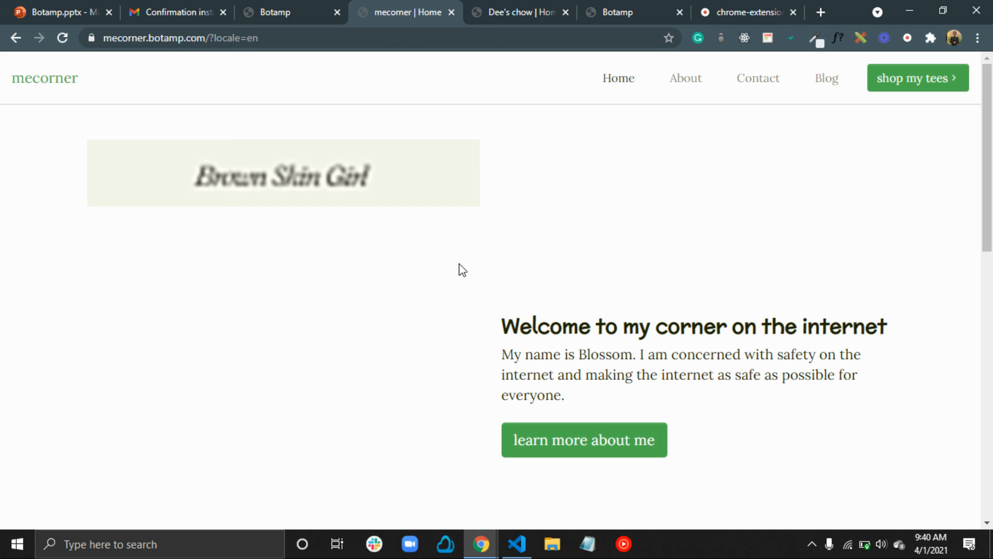
{"action": "scroll", "coordinate": [463, 269], "scroll_direction": "down", "scroll_amount": 8}
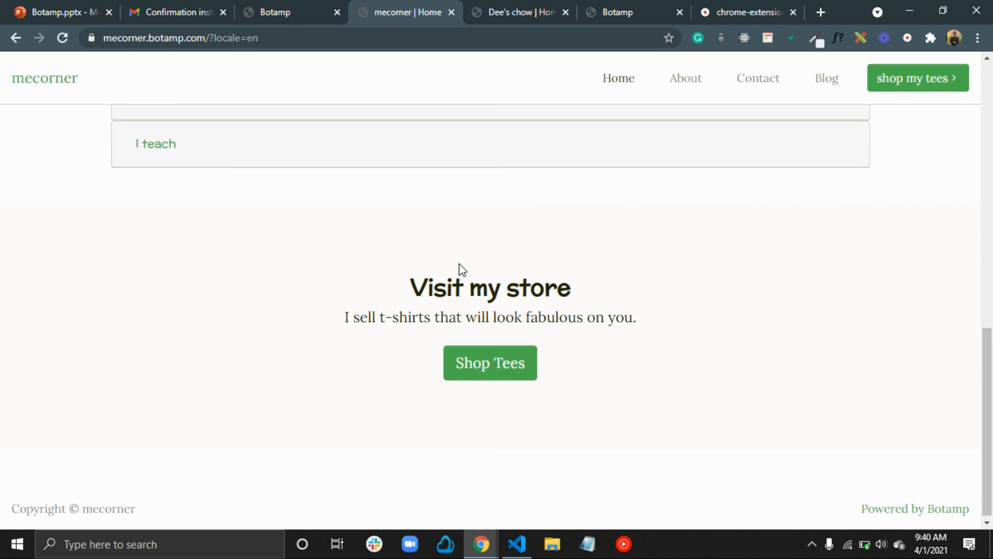
{"action": "scroll", "coordinate": [463, 269], "scroll_direction": "up", "scroll_amount": 4}
{"action": "left_click", "coordinate": [139, 265]}
{"action": "left_click", "coordinate": [139, 265]}
{"action": "scroll", "coordinate": [490, 237], "scroll_direction": "up", "scroll_amount": 8}
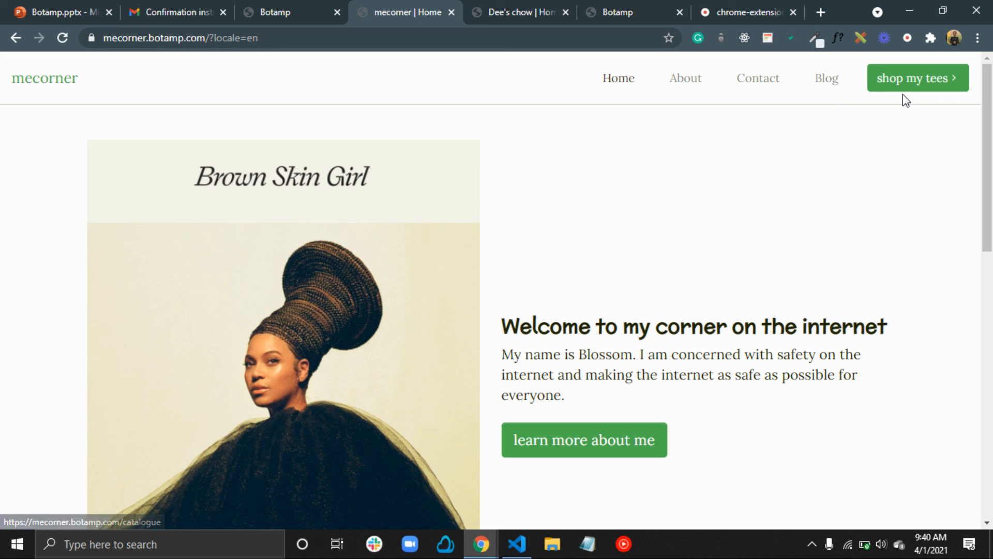
{"action": "left_click", "coordinate": [732, 5]}
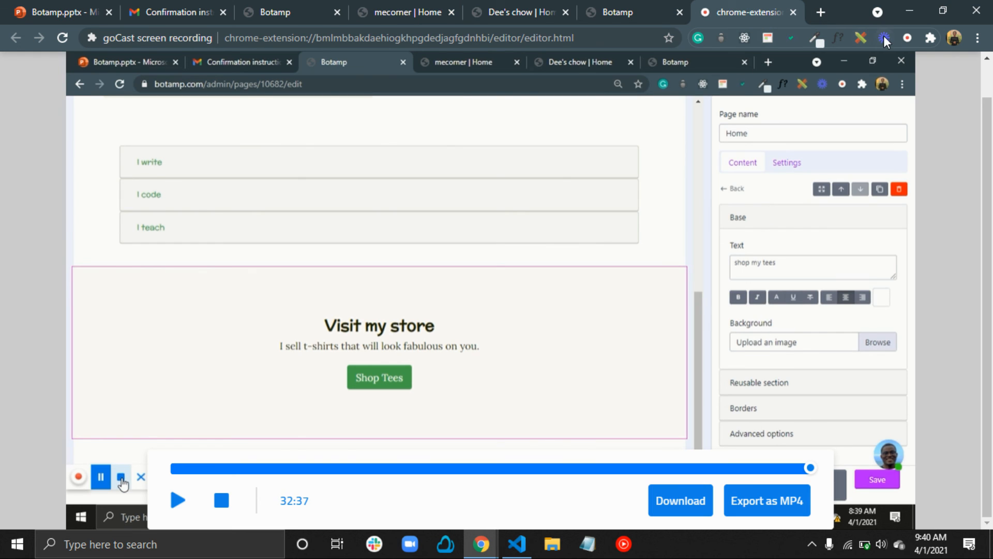